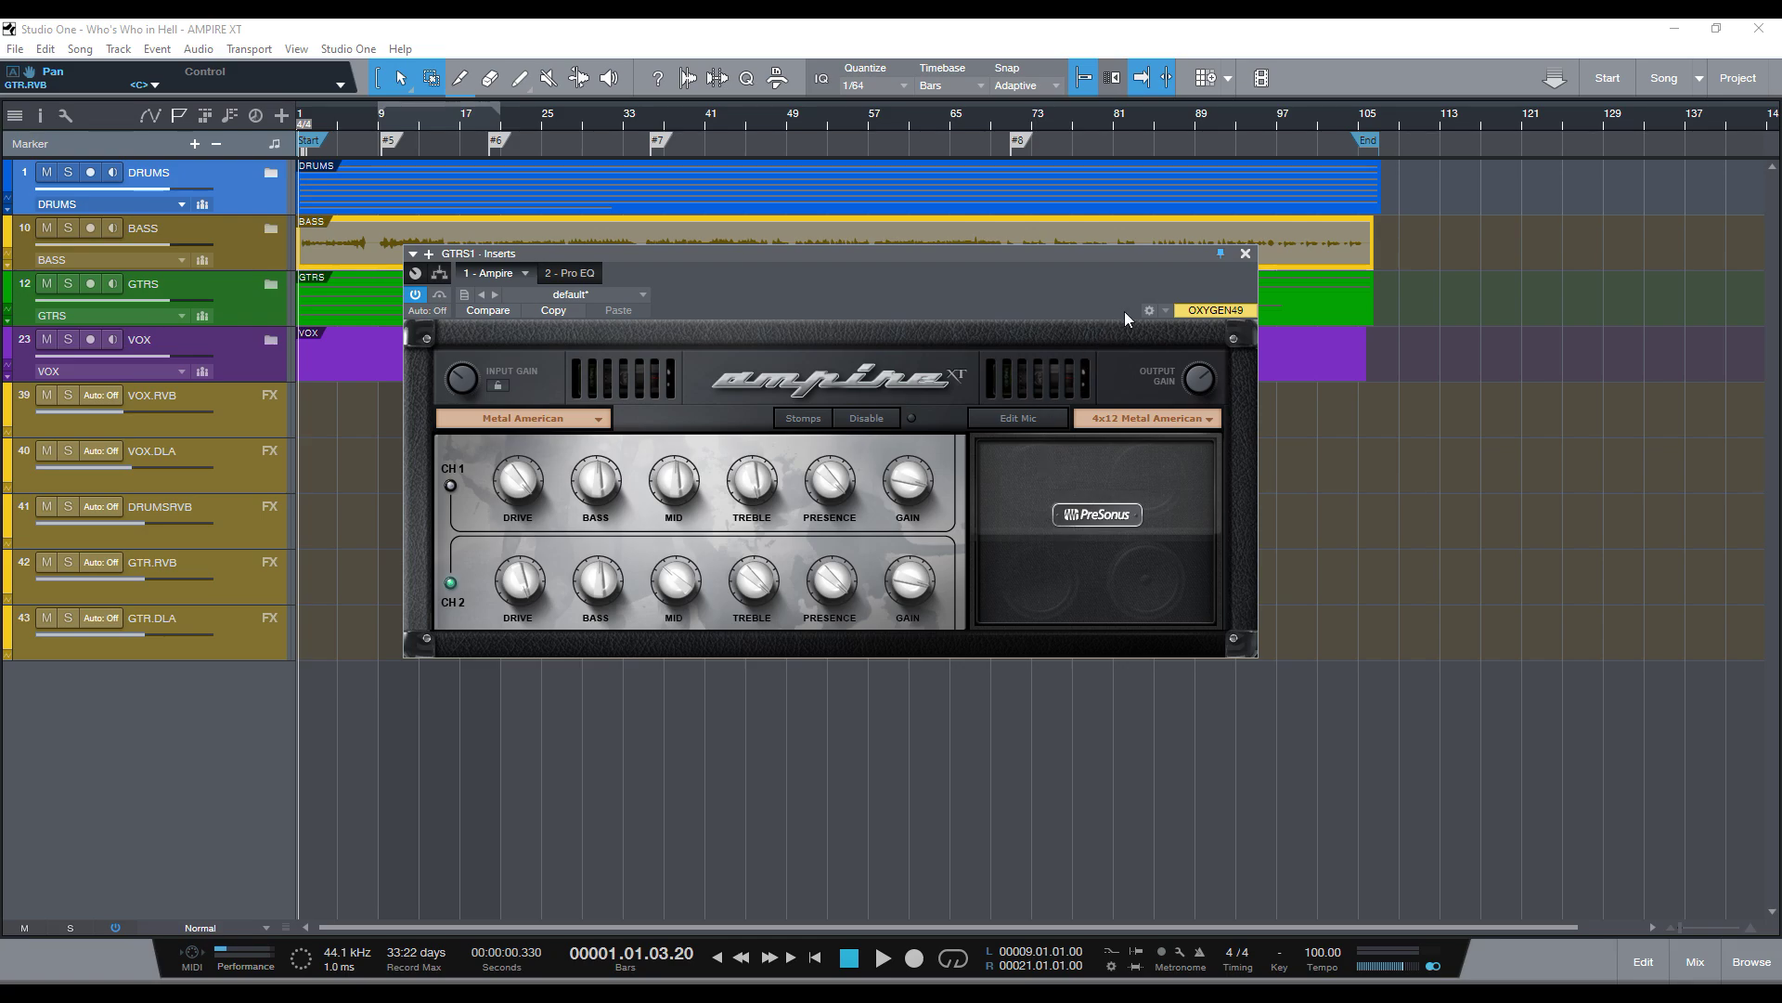
# Close the GTRS1 Ampire editor and expand the GTRS folder track to show its guitar tracks.
pyautogui.click(1243, 254)
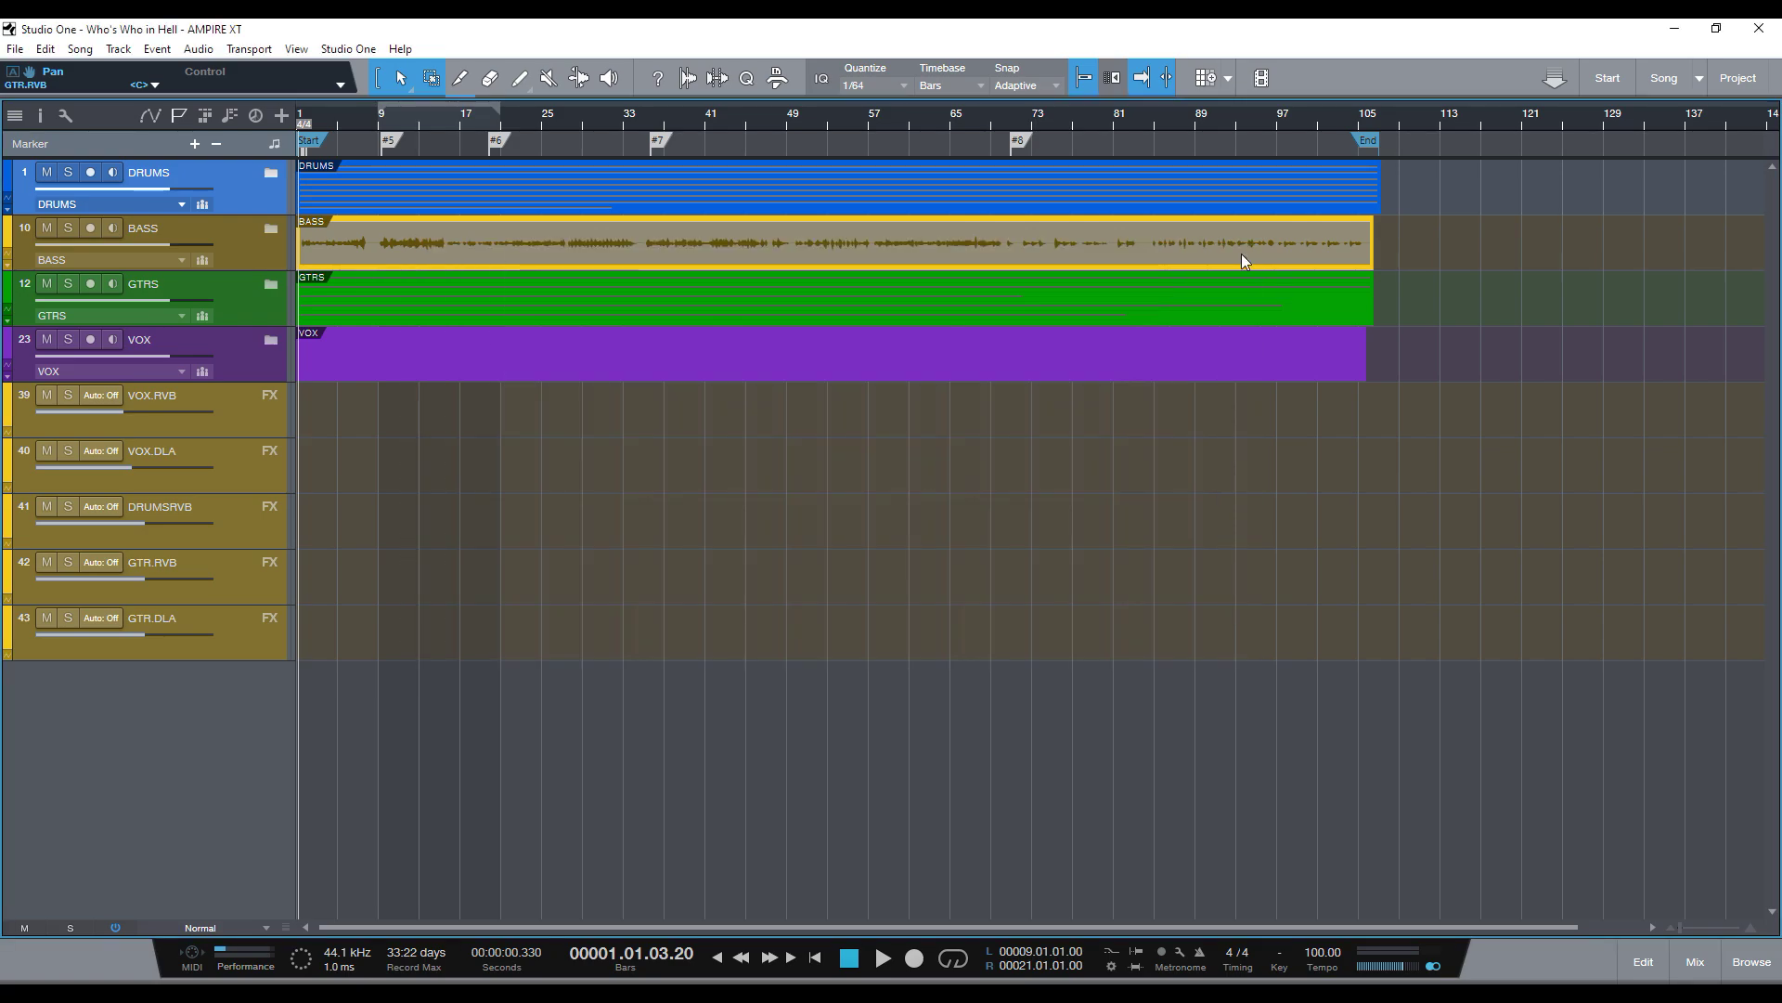
pyautogui.click(270, 284)
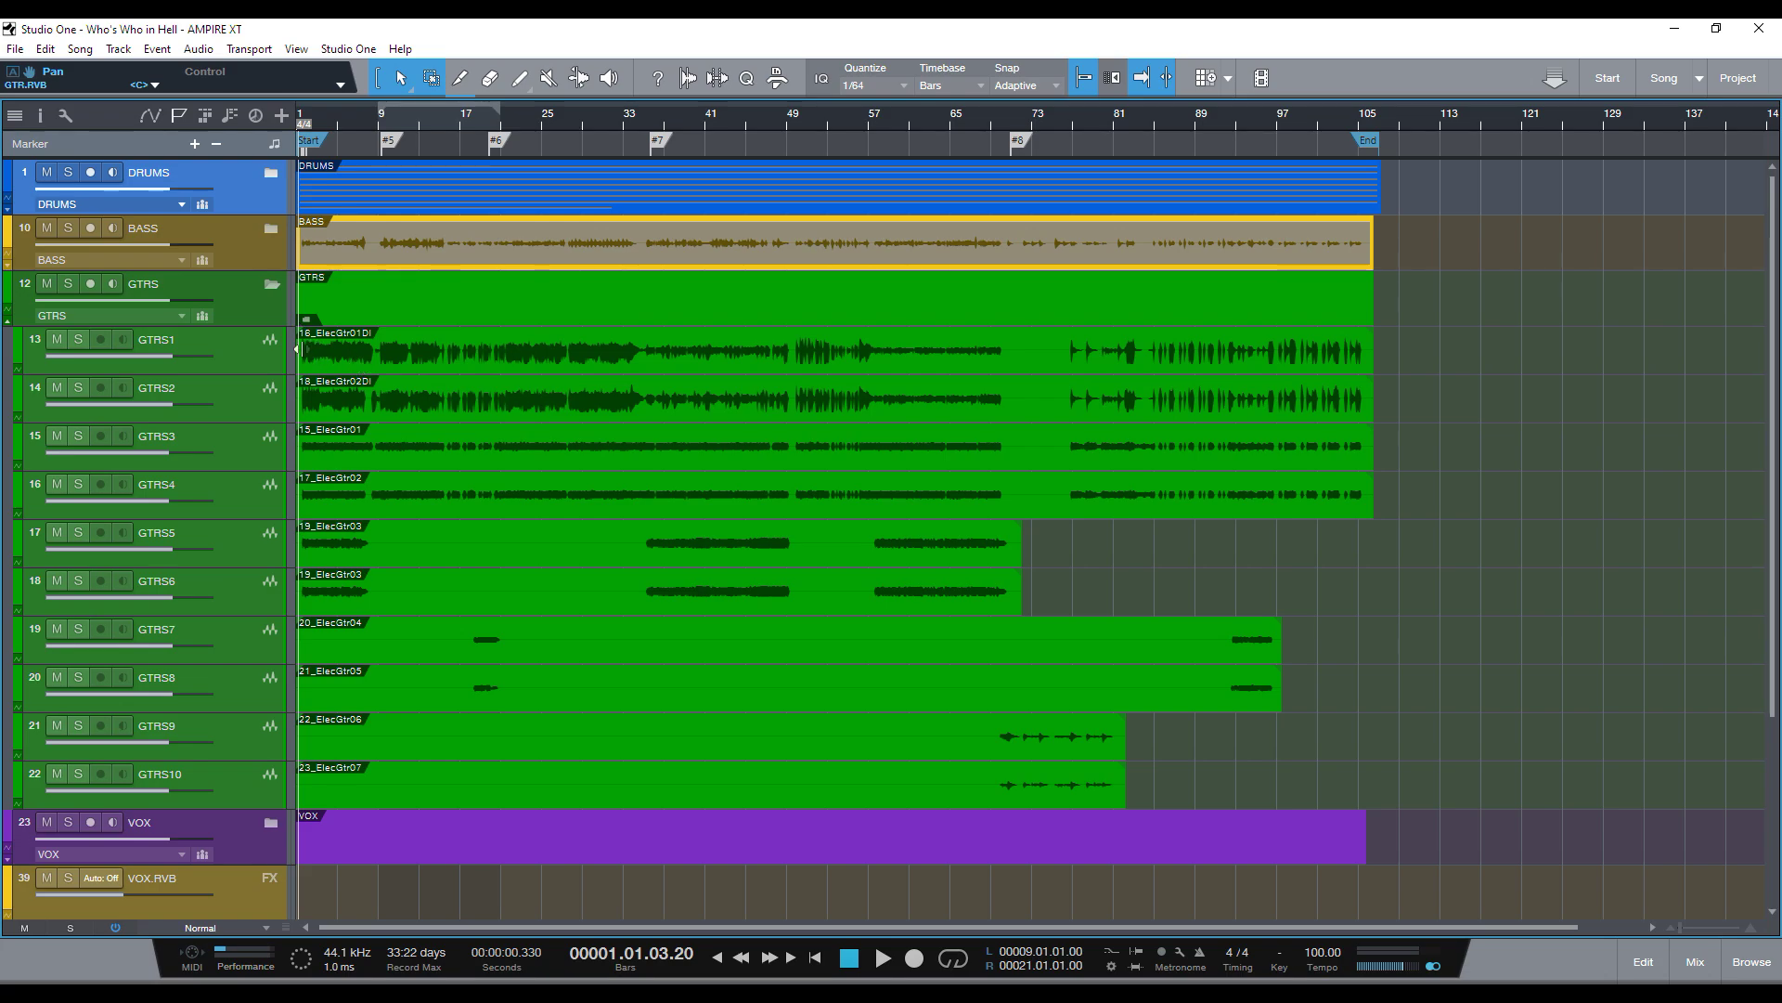
# Examine the DI guitar pair on the GTRS1 and GTRS2 tracks.
pyautogui.click(253, 350)
pyautogui.click(249, 397)
pyautogui.click(249, 354)
pyautogui.click(242, 383)
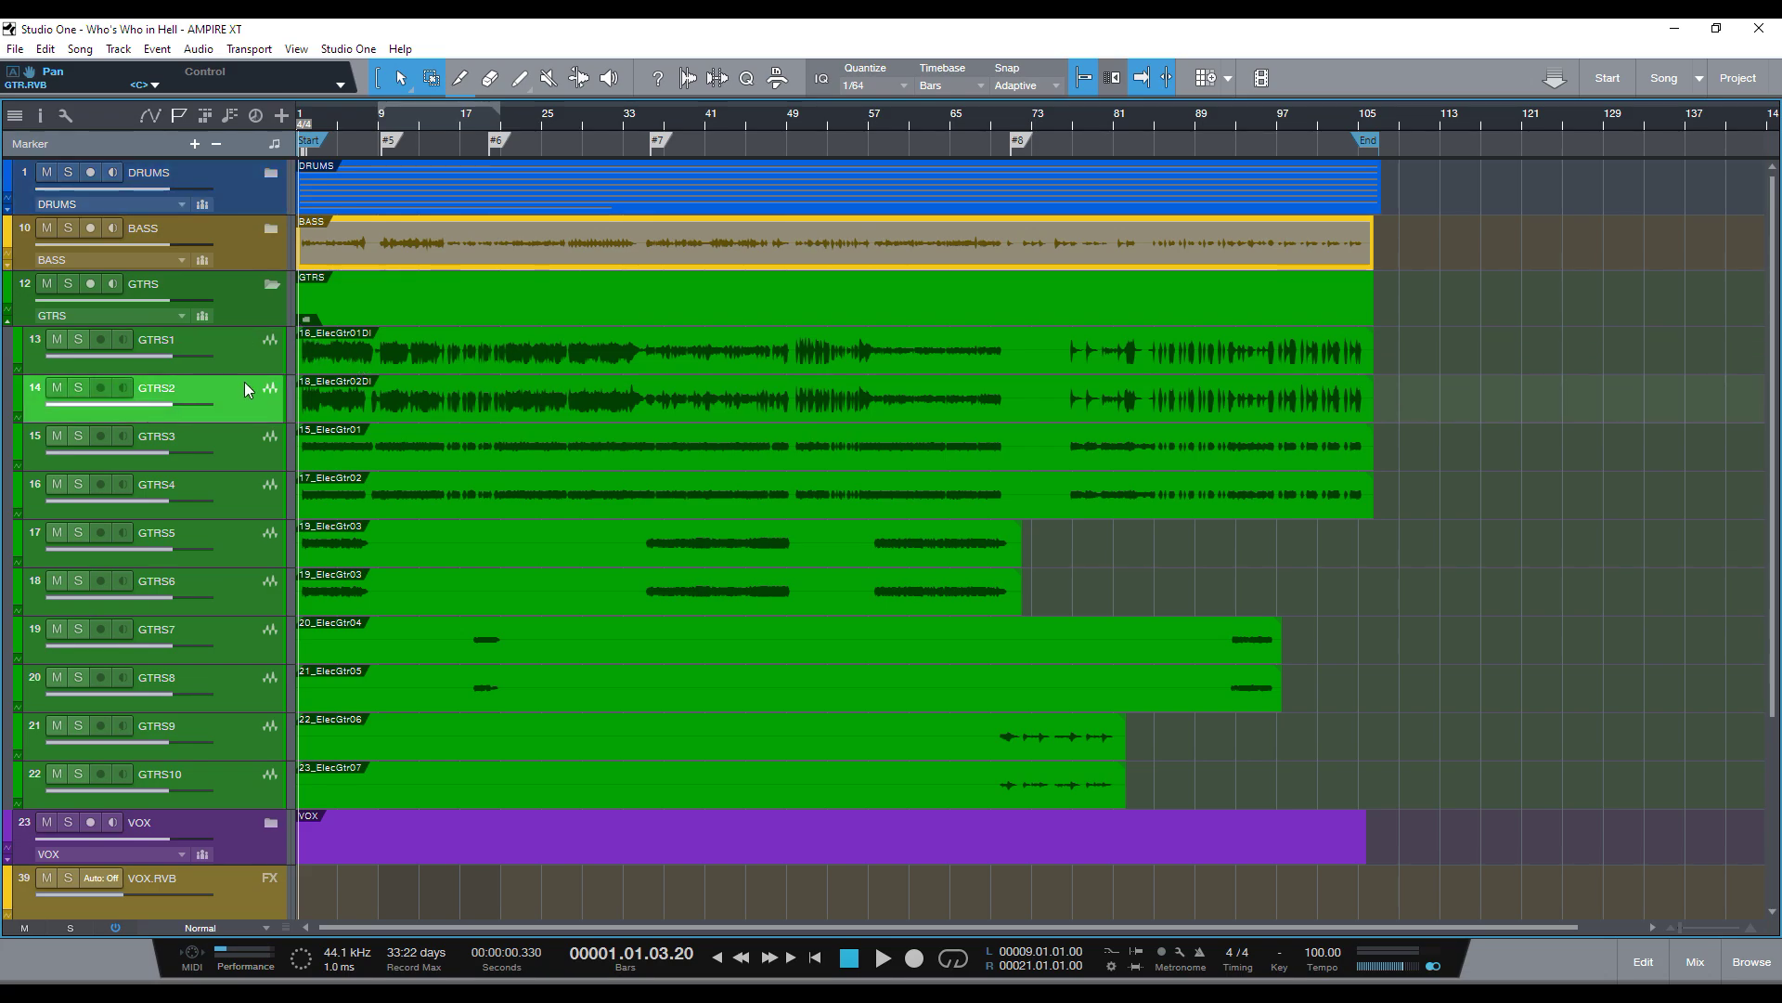
pyautogui.click(247, 358)
pyautogui.click(253, 380)
pyautogui.click(254, 353)
# Examine the second guitar pair on the GTRS3 and GTRS4 tracks.
pyautogui.click(253, 449)
pyautogui.click(262, 506)
pyautogui.click(264, 469)
pyautogui.click(269, 496)
pyautogui.click(262, 462)
pyautogui.click(264, 487)
pyautogui.click(263, 466)
pyautogui.click(269, 498)
pyautogui.click(267, 467)
pyautogui.click(265, 490)
pyautogui.click(267, 465)
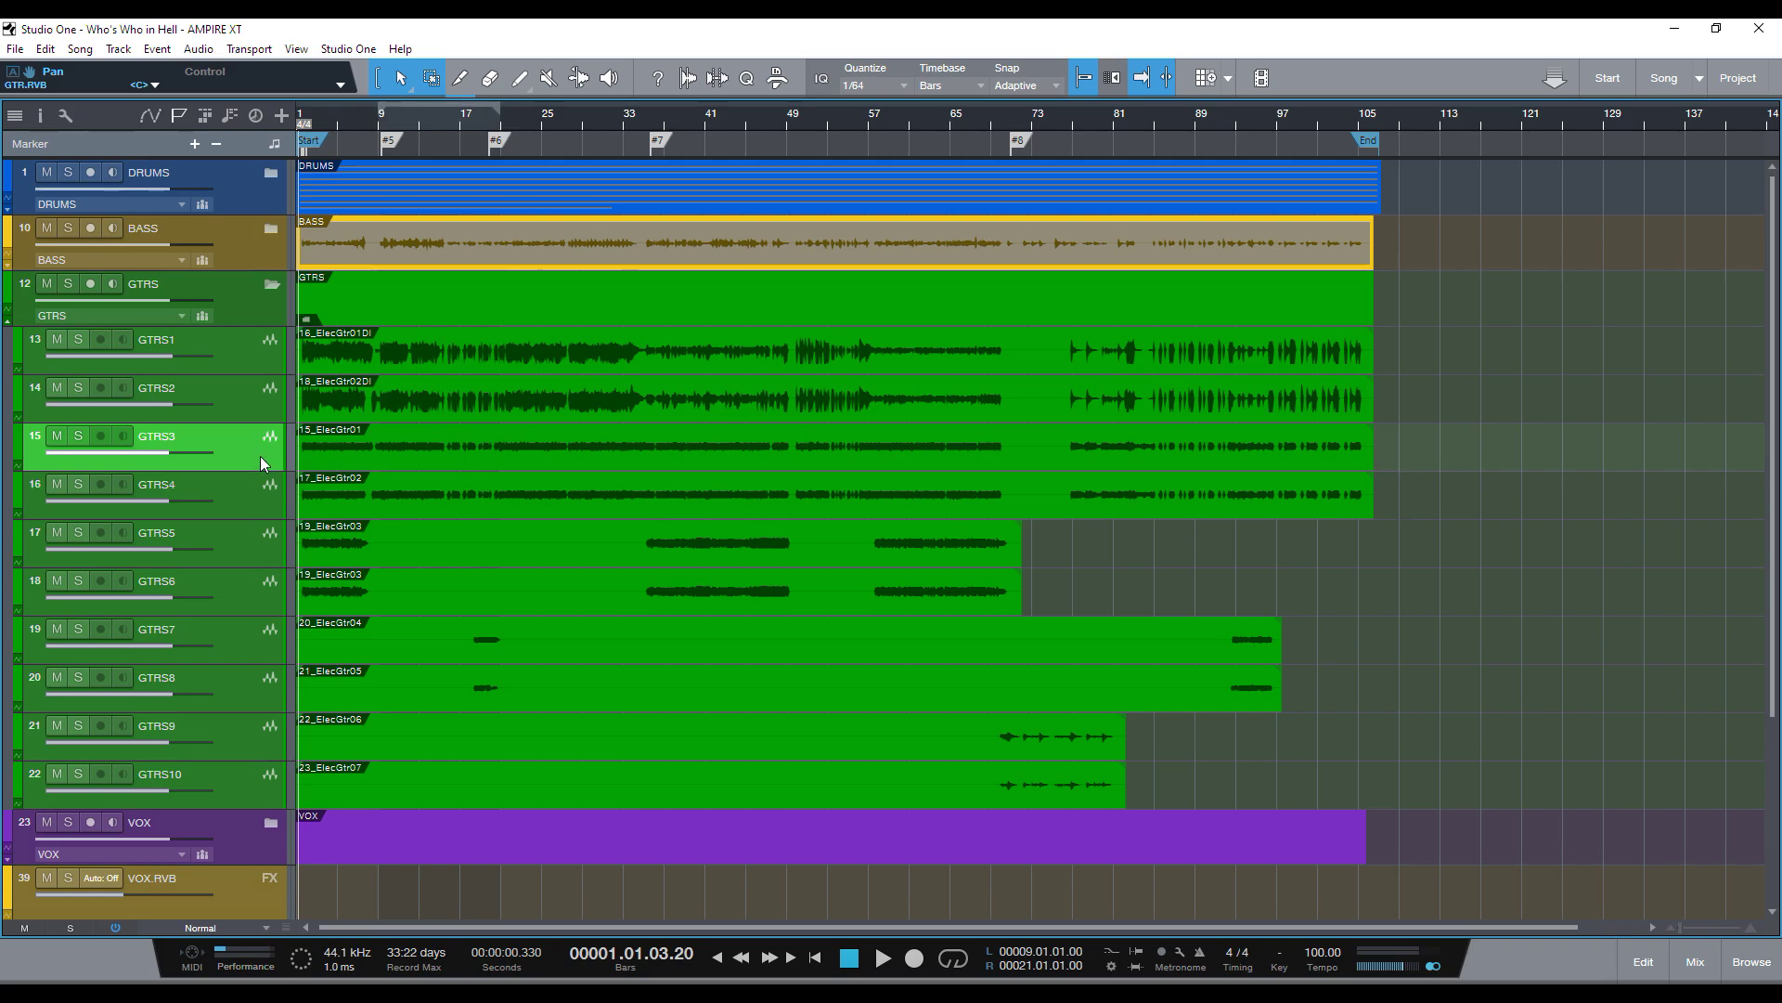
# Go through the remaining guitar tracks and select GTRS5 through GTRS10 together.
pyautogui.click(259, 555)
pyautogui.click(259, 594)
pyautogui.click(261, 640)
pyautogui.click(262, 688)
pyautogui.click(263, 738)
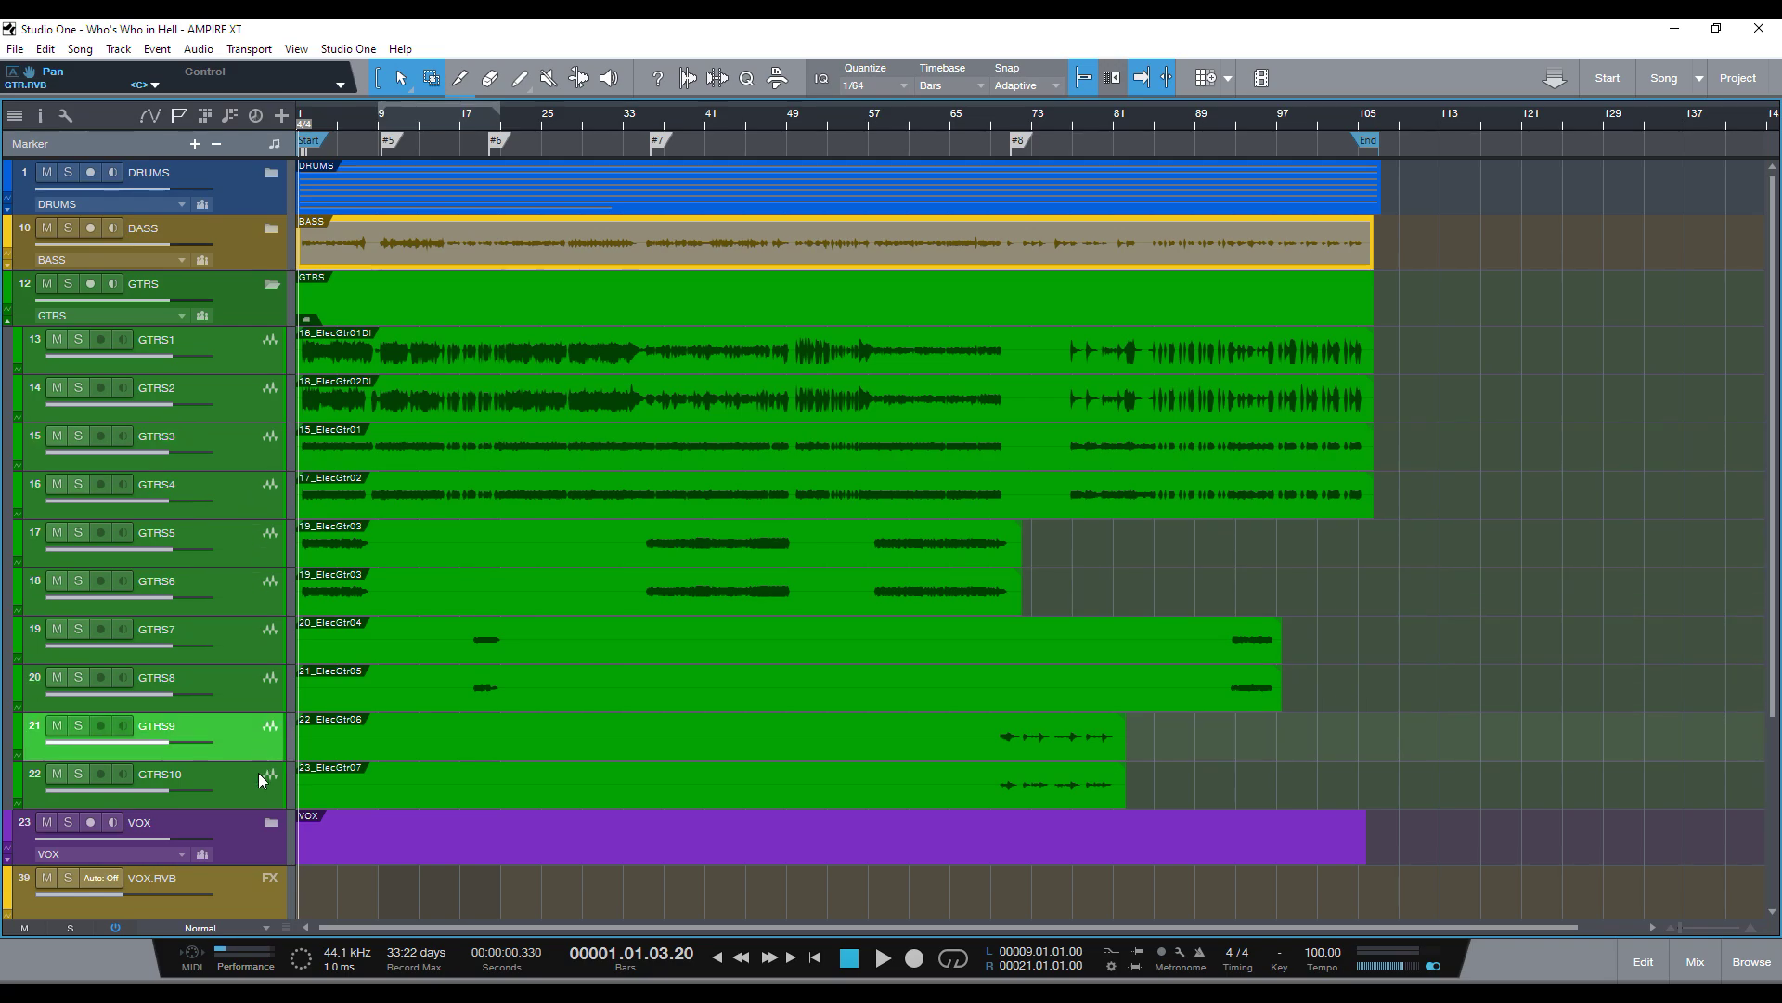
pyautogui.click(260, 780)
pyautogui.click(270, 549)
pyautogui.keyDown('shift'); pyautogui.click(263, 776); pyautogui.keyUp('shift')
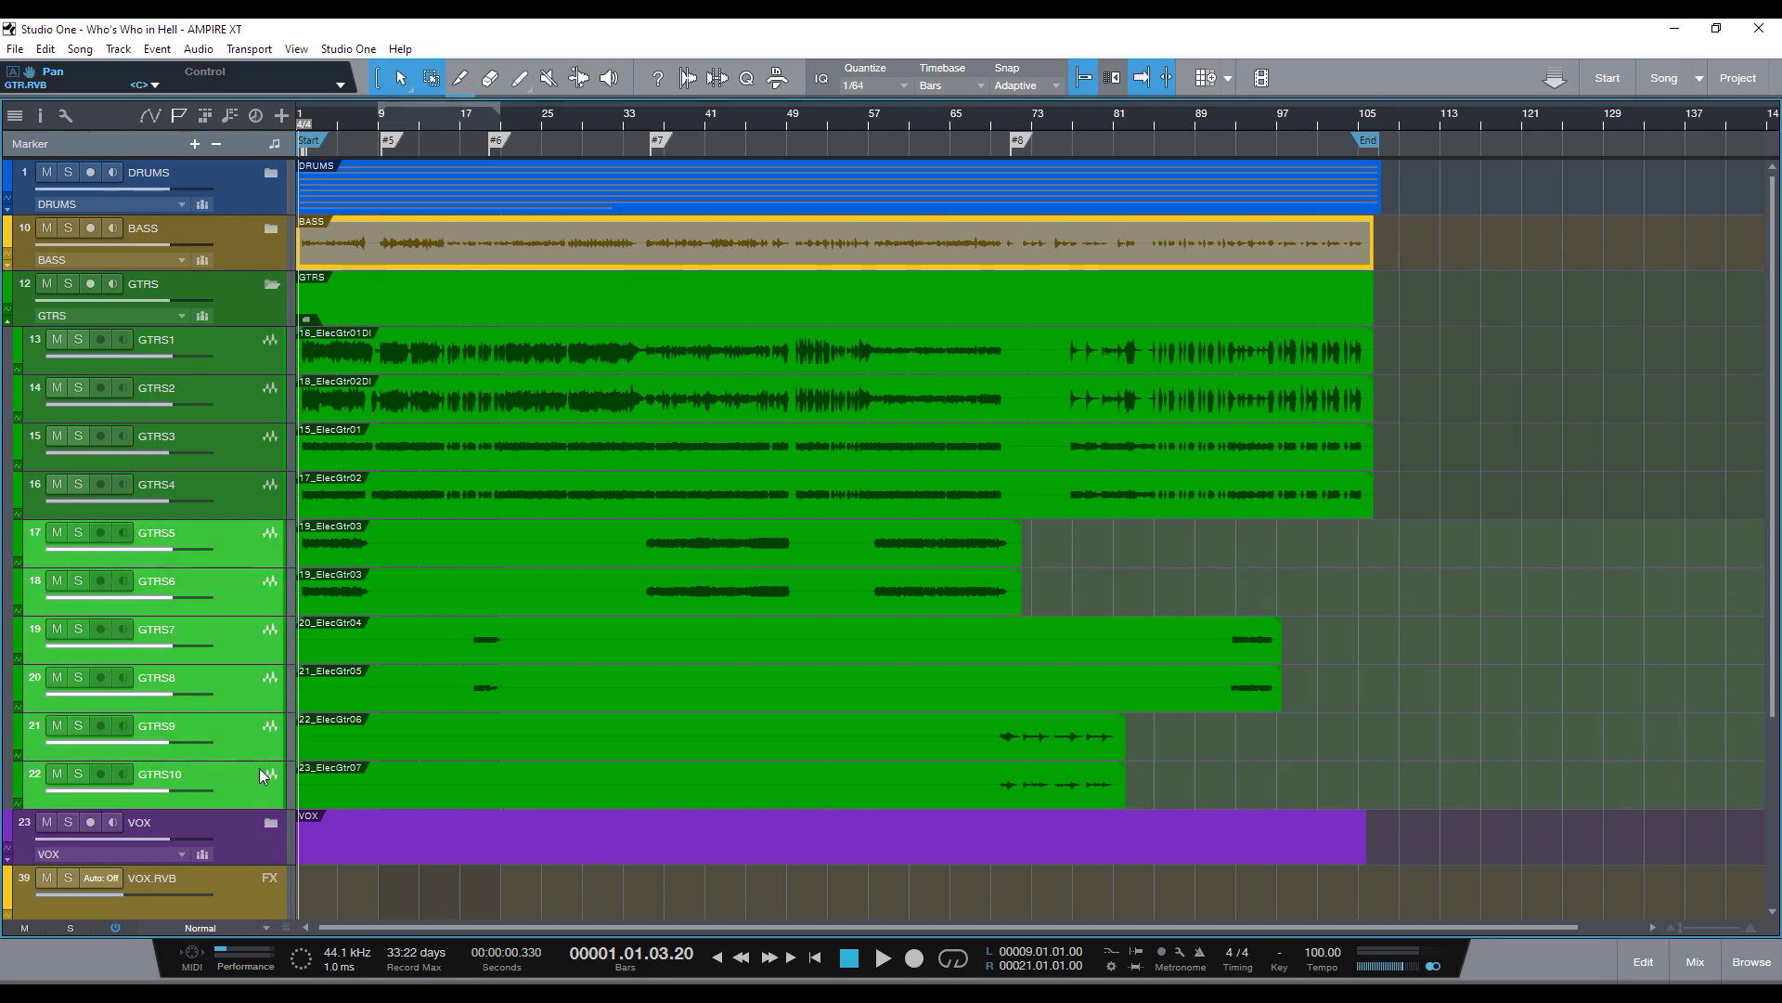
# Return to GTRS1 and GTRS2 and select the 16_ElecGtr01DI and 18_ElecGtr02DI audio events.
pyautogui.click(258, 355)
pyautogui.click(258, 381)
pyautogui.click(258, 364)
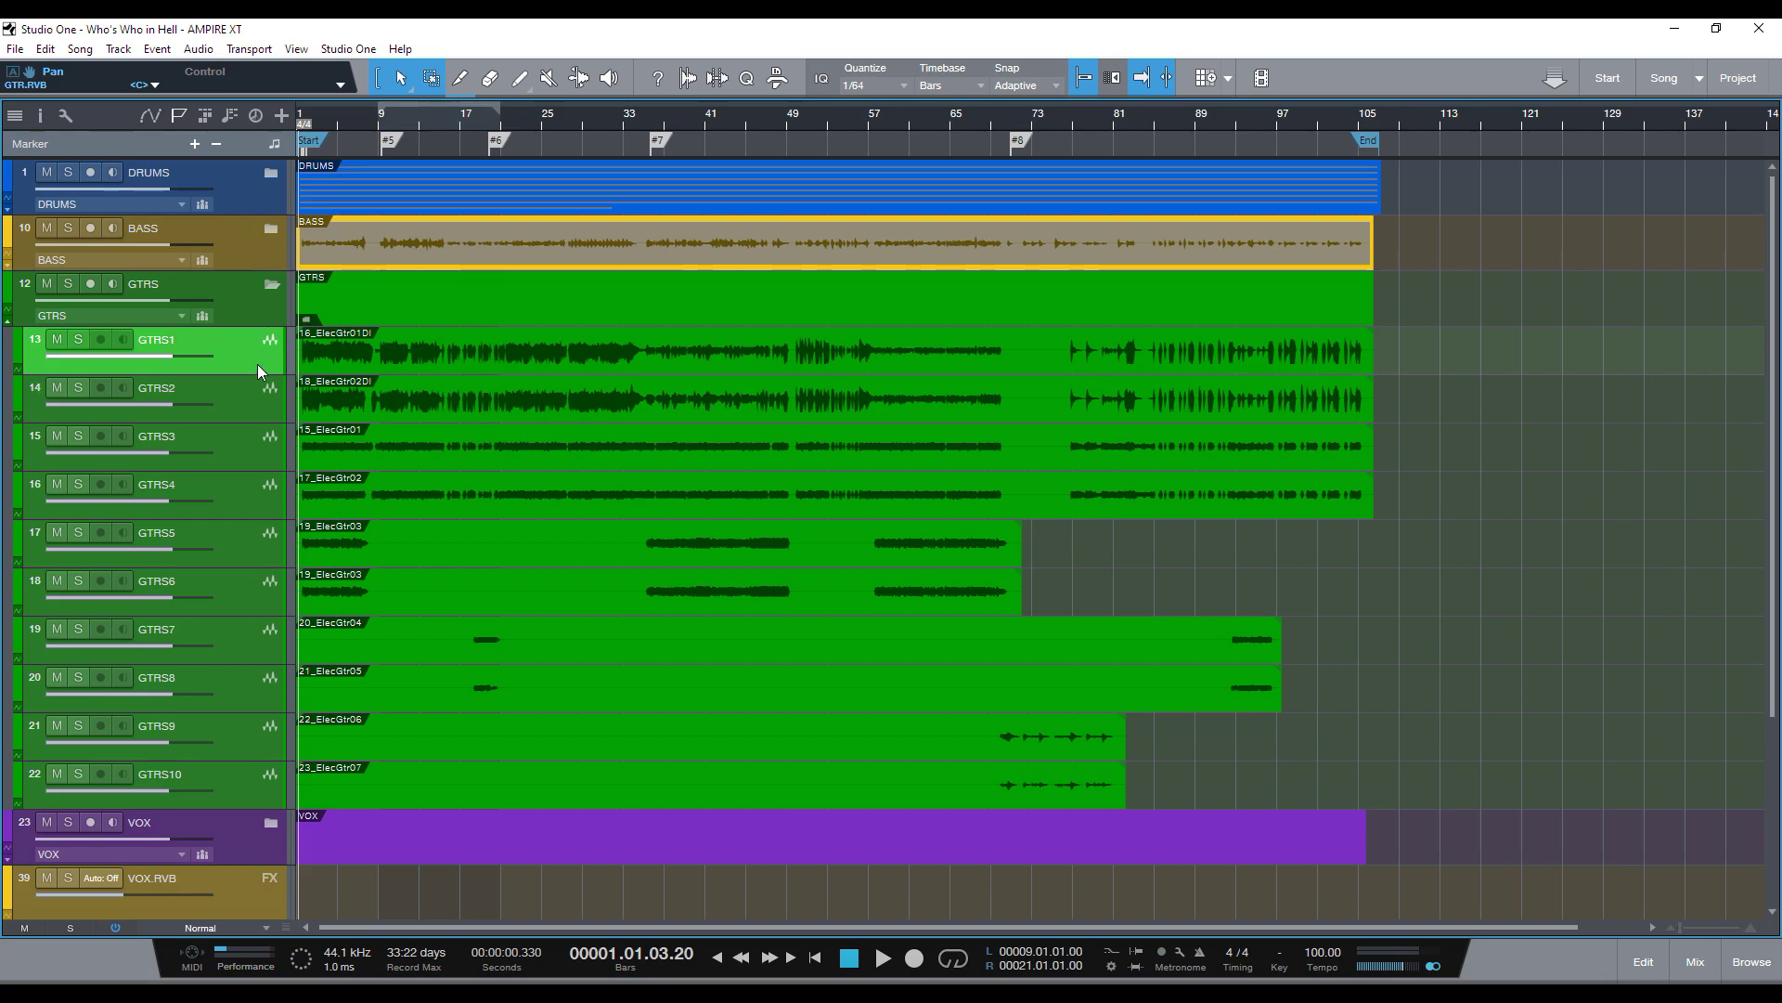
pyautogui.click(256, 385)
pyautogui.click(256, 365)
pyautogui.click(255, 381)
pyautogui.click(399, 362)
pyautogui.click(399, 356)
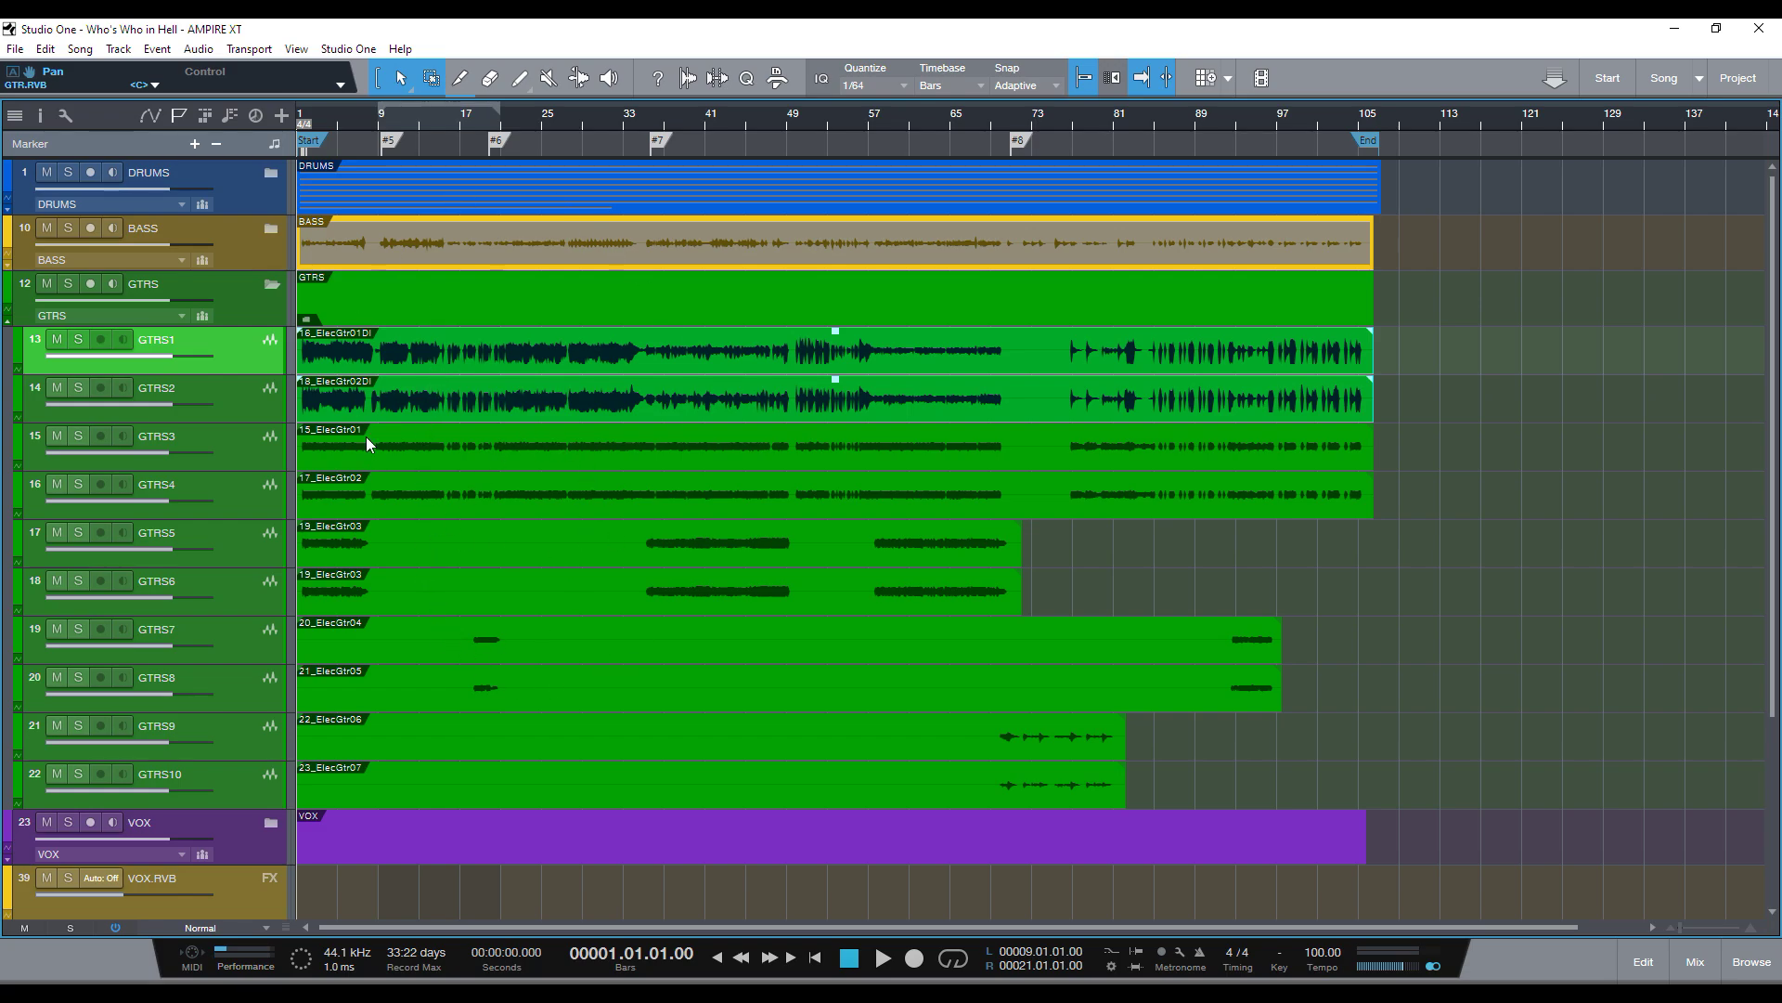
# Select the GTRS1 and GTRS2 channels in the console, bypass all their inserts, and return to the arrangement.
pyautogui.press('F3')
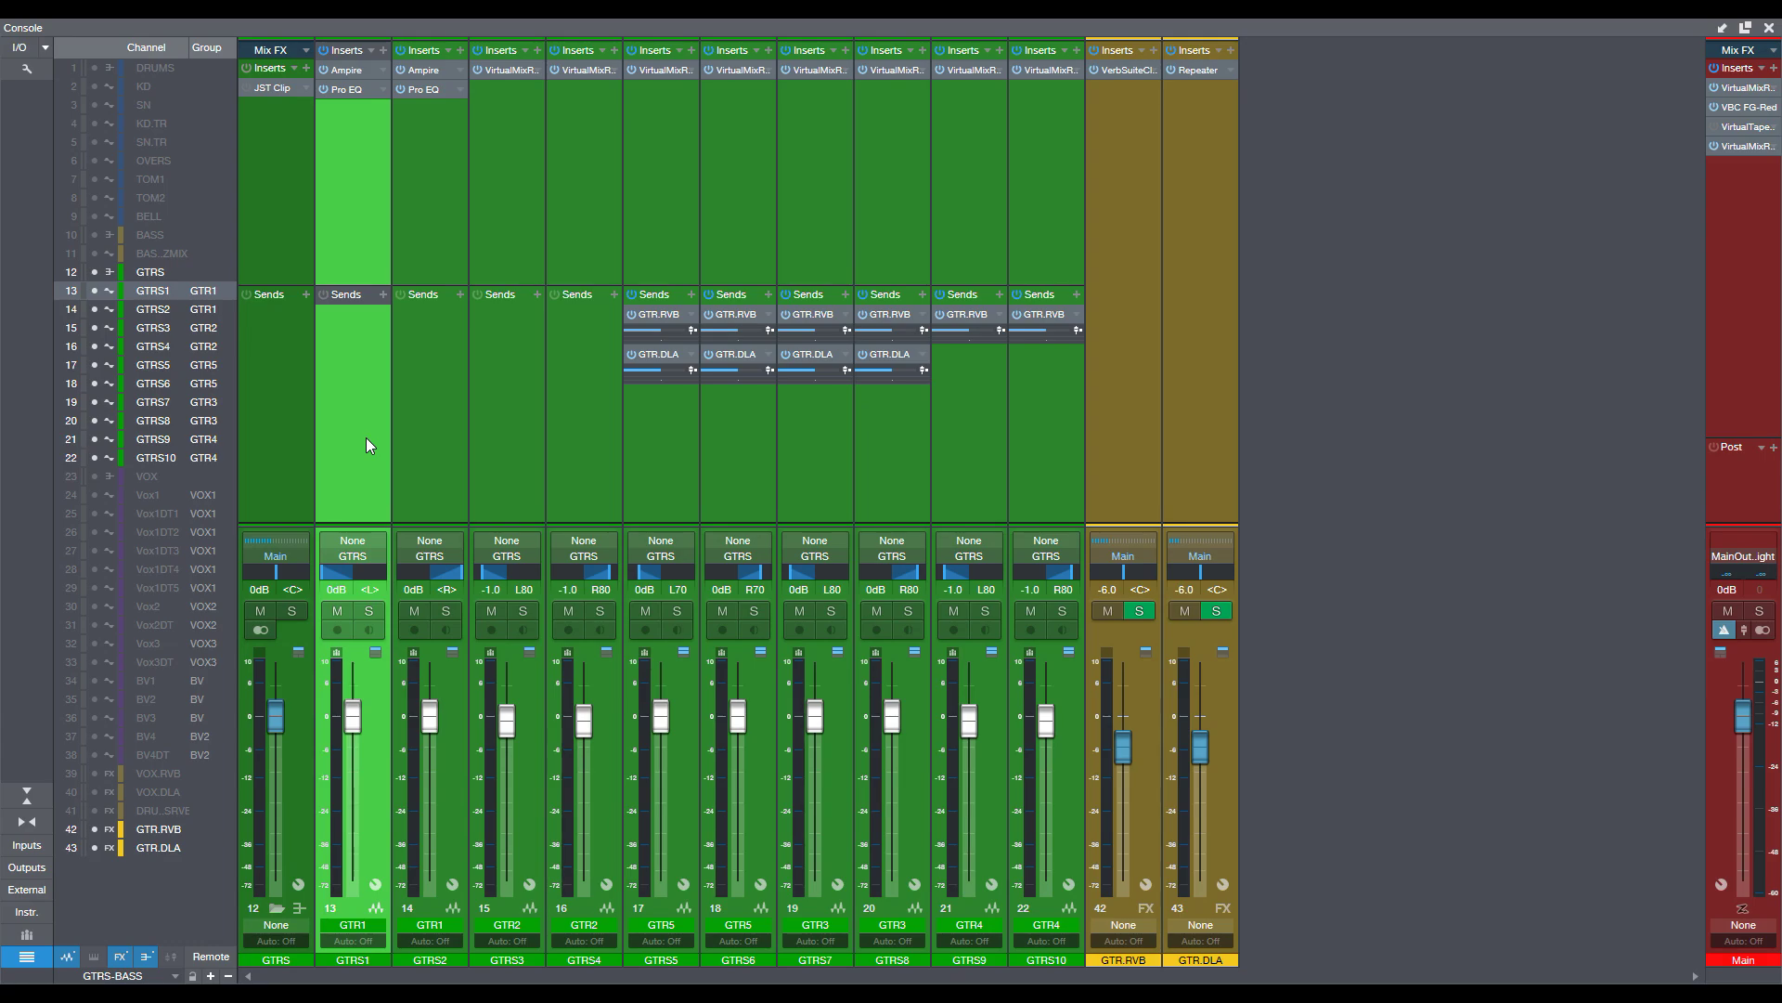
pyautogui.keyDown('shift'); pyautogui.click(410, 144); pyautogui.keyUp('shift')
pyautogui.click(323, 70)
pyautogui.click(323, 70)
pyautogui.click(323, 51)
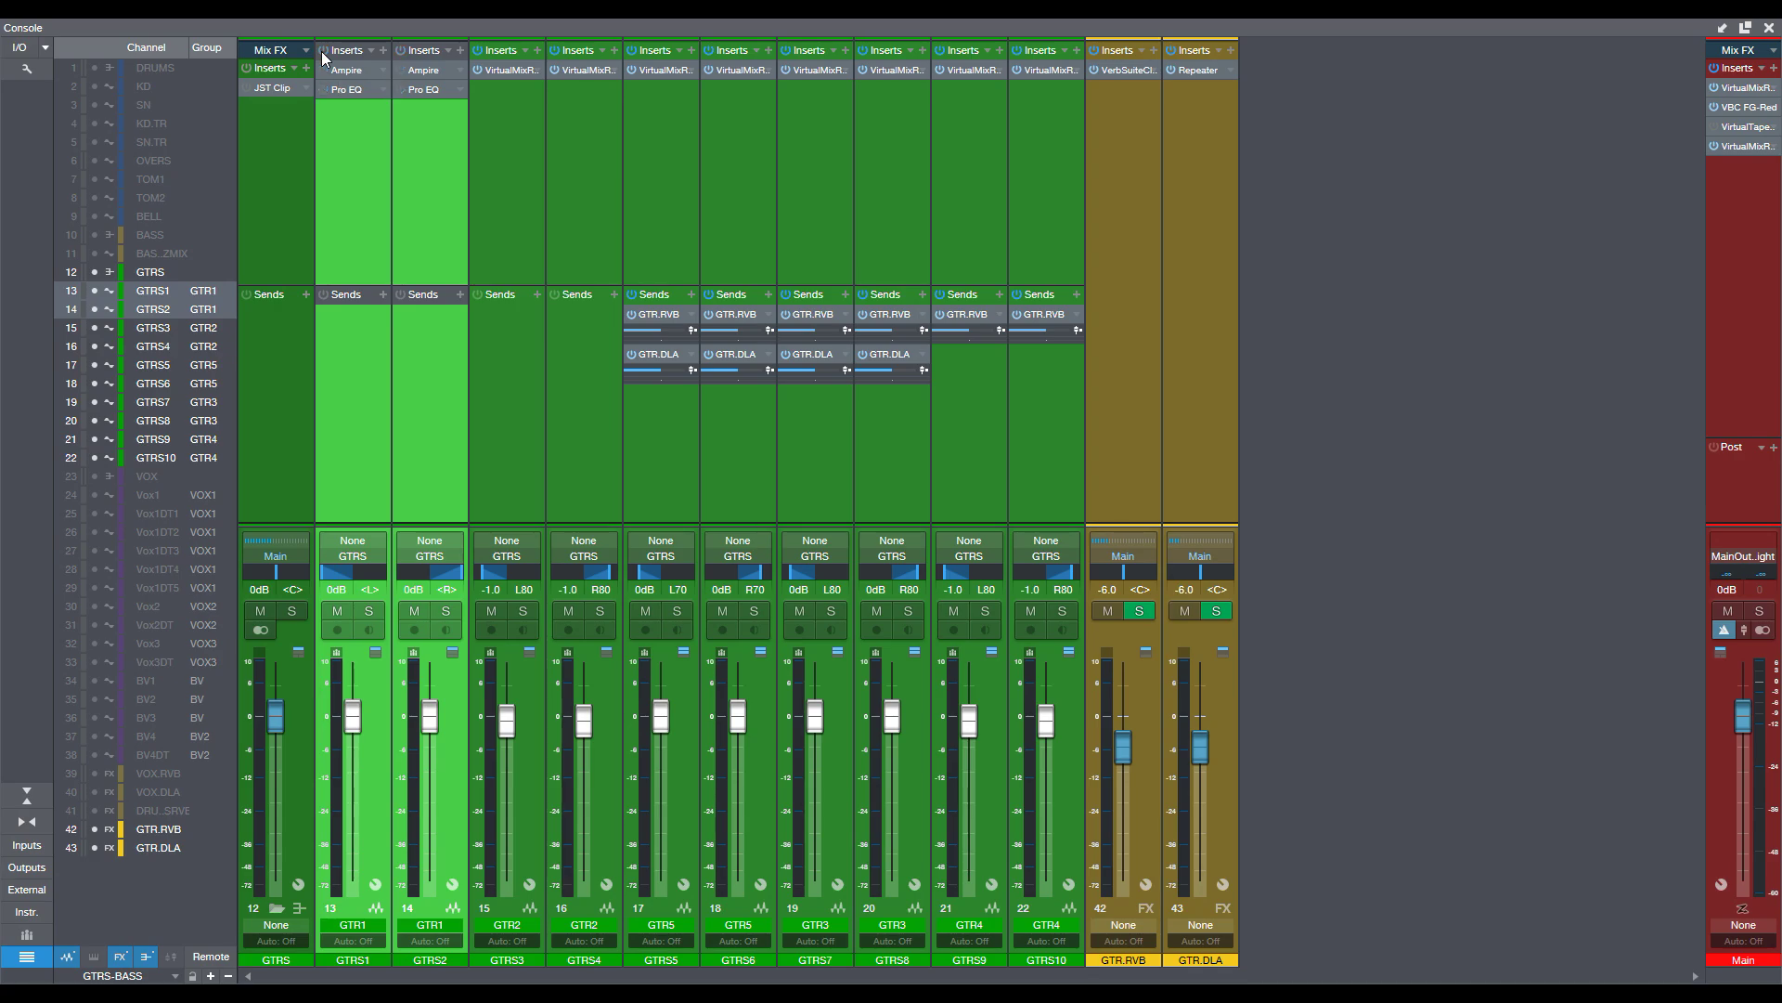
pyautogui.press('F3')
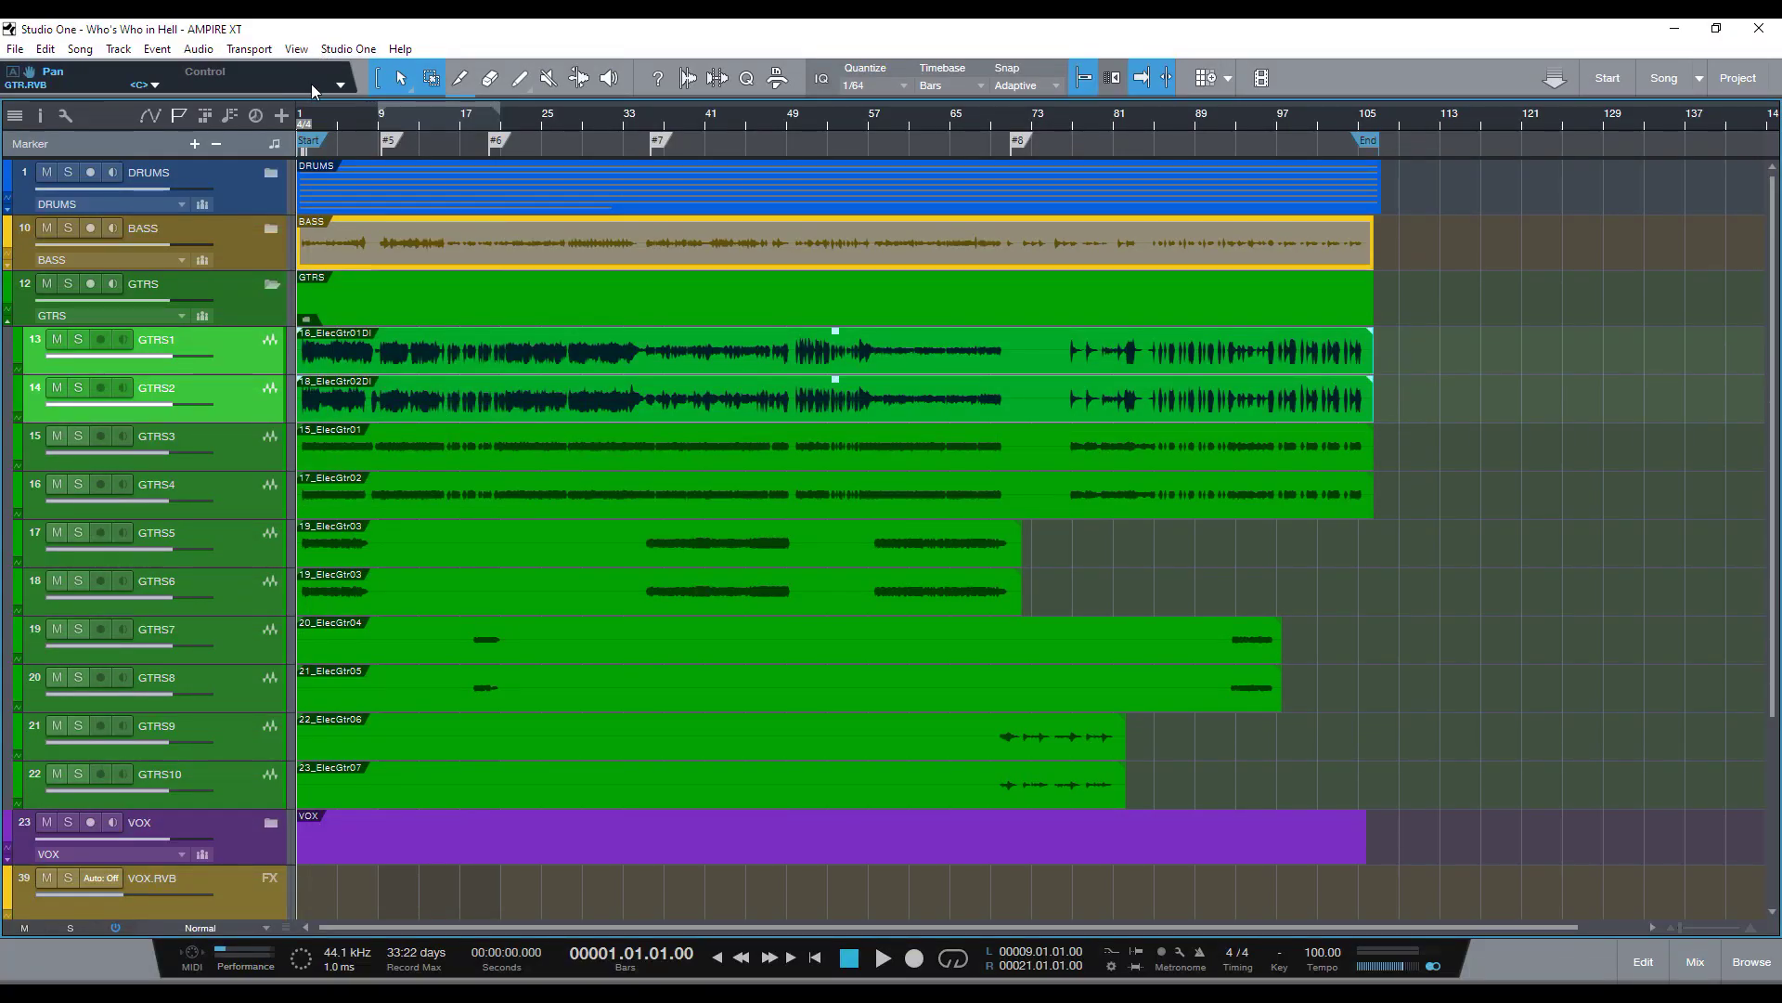
# Set the playback position to 00001.03.03.00, just before the guitars enter.
pyautogui.press('KP_Add')
pyautogui.press('e')
pyautogui.press('e')
pyautogui.press('e')
pyautogui.press('e')
pyautogui.press('e')
pyautogui.press('e')
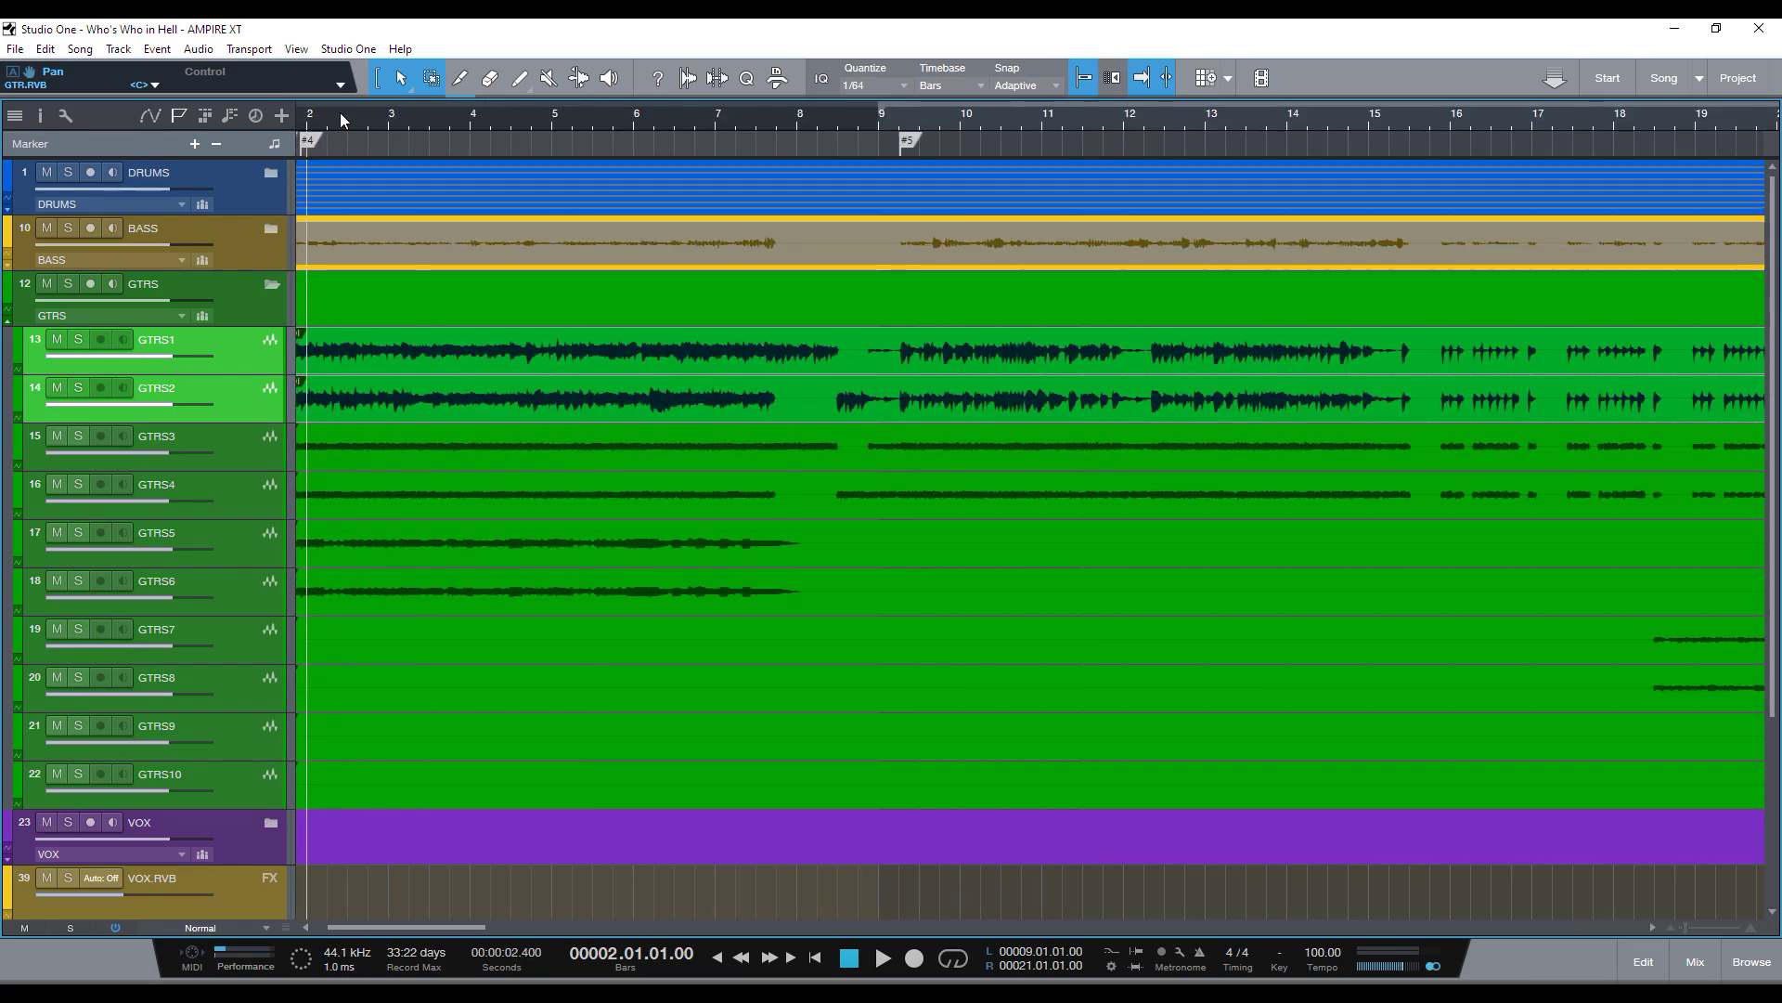
pyautogui.hscroll(-3, 366, 117)
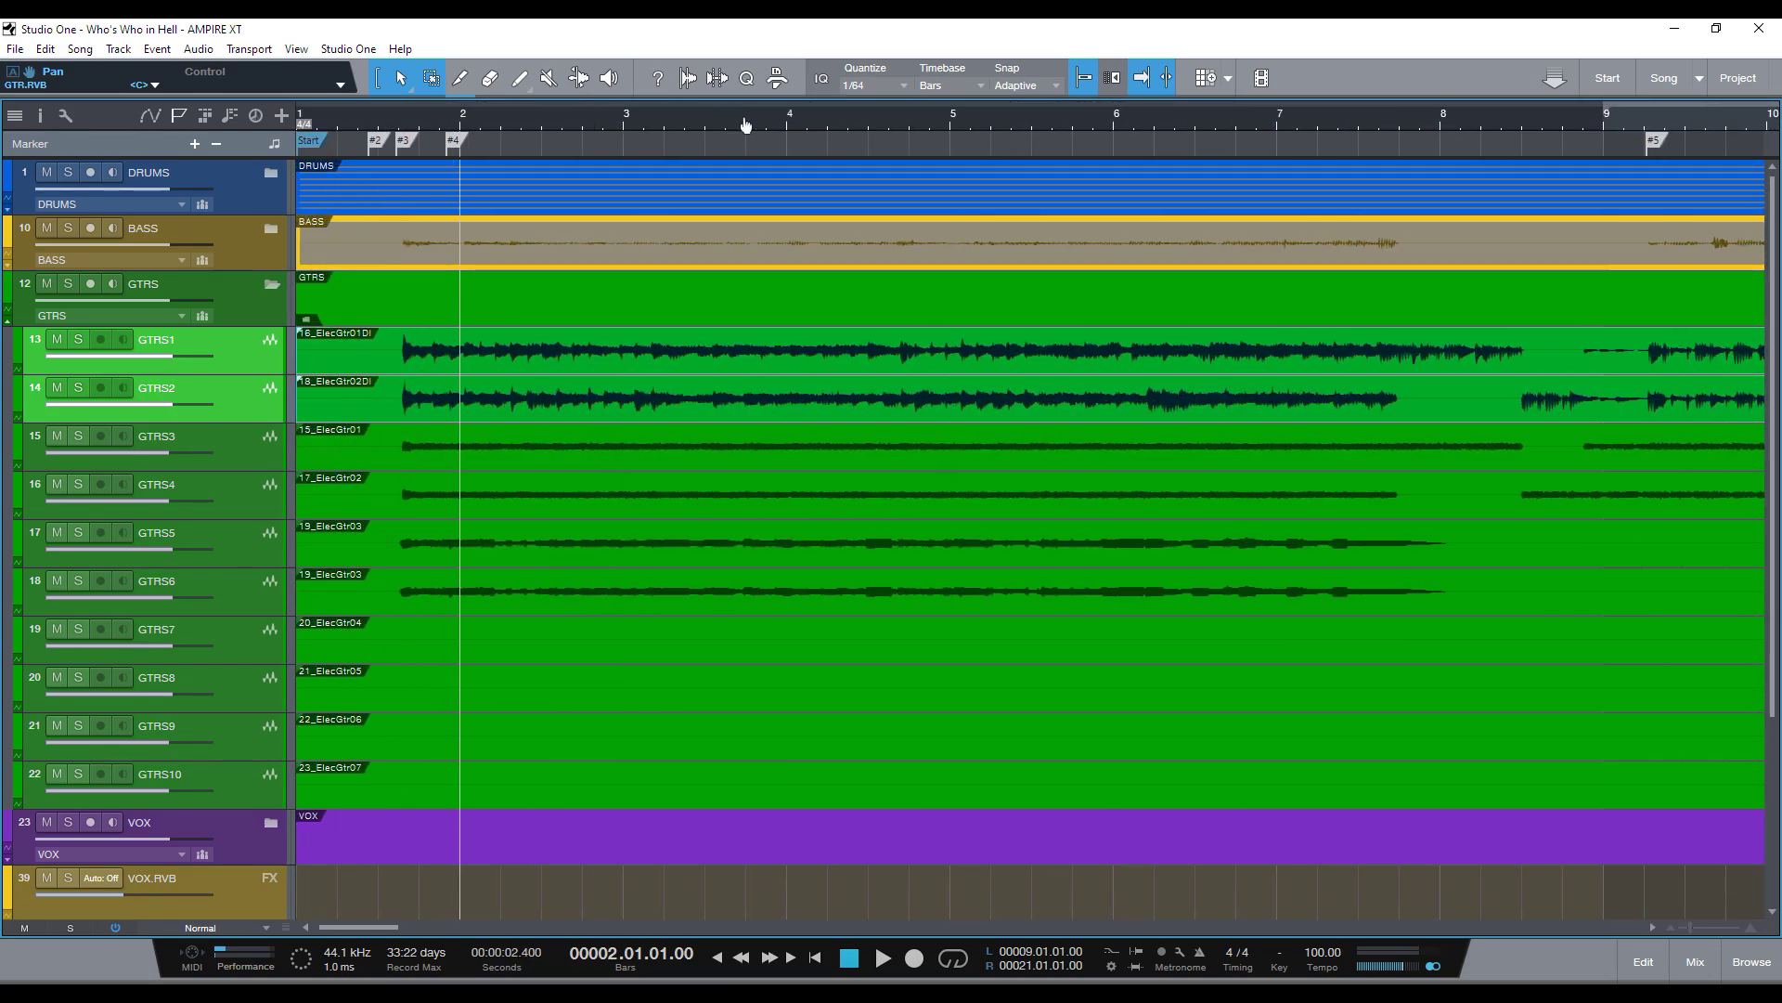
pyautogui.click(399, 123)
# Audition GTRS1 and GTRS2 in solo with their inserts bypassed, then stop playback and clear the solo.
pyautogui.press('space')
pyautogui.press('space')
pyautogui.click(75, 337)
pyautogui.press('space')
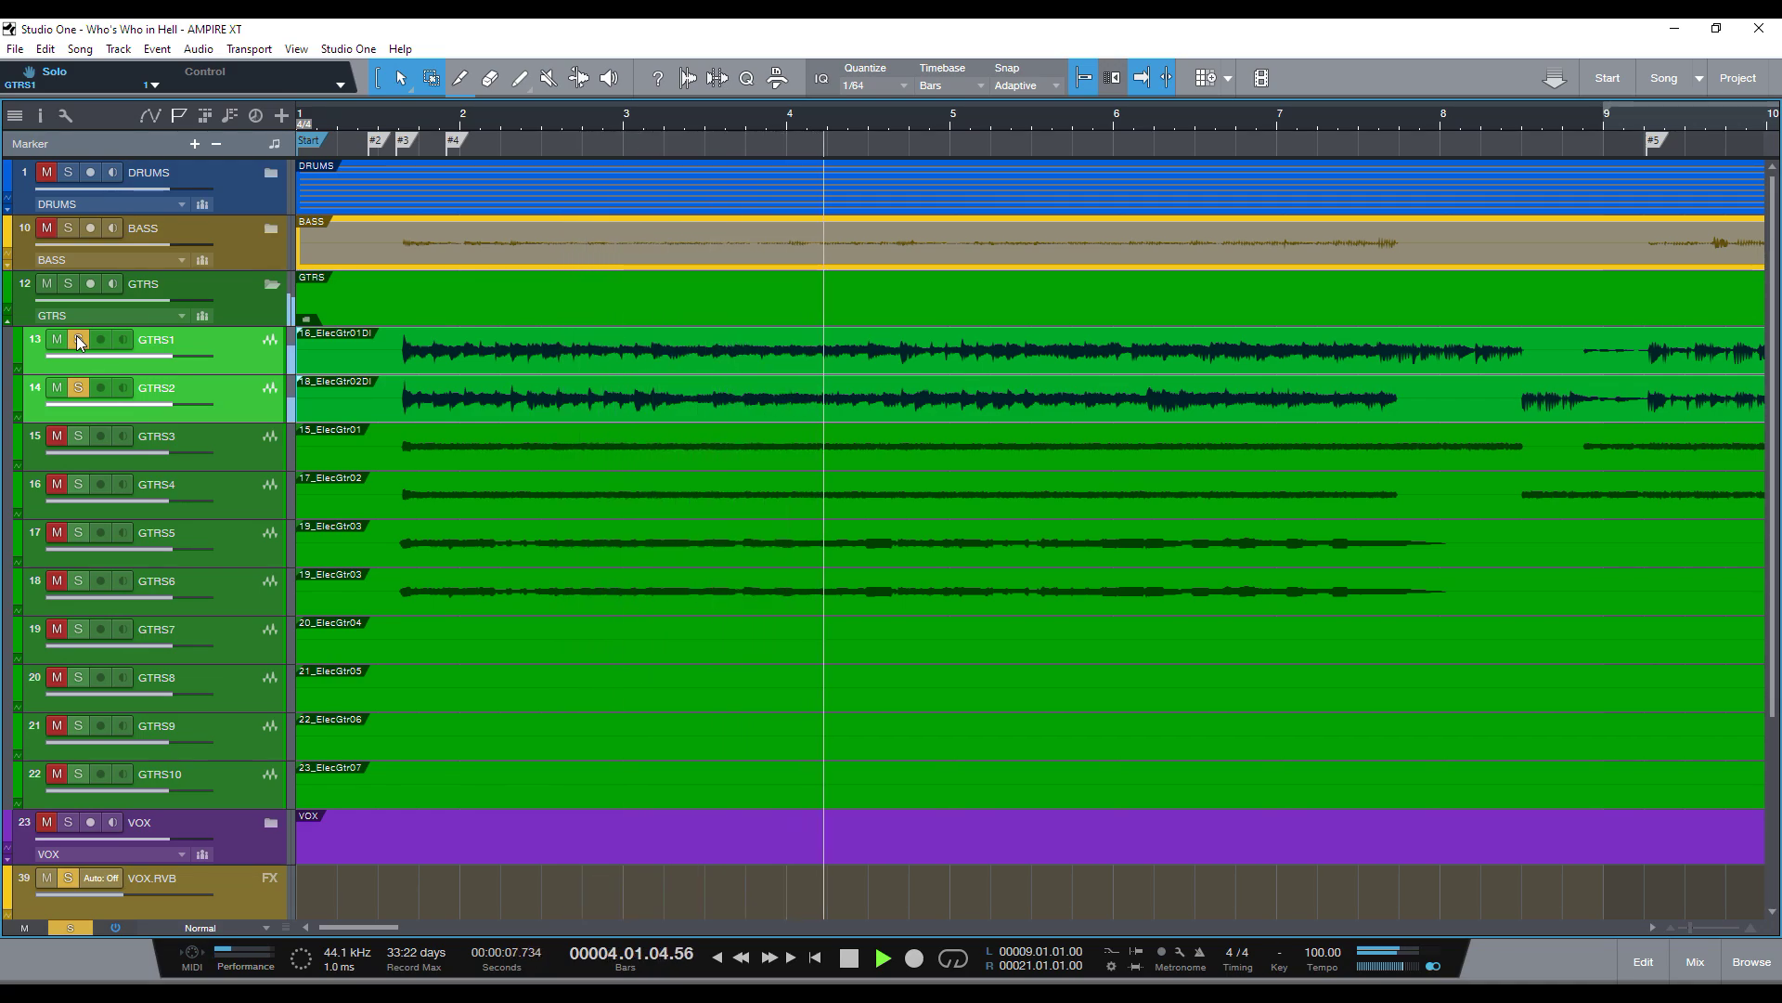
pyautogui.press('space')
pyautogui.click(79, 341)
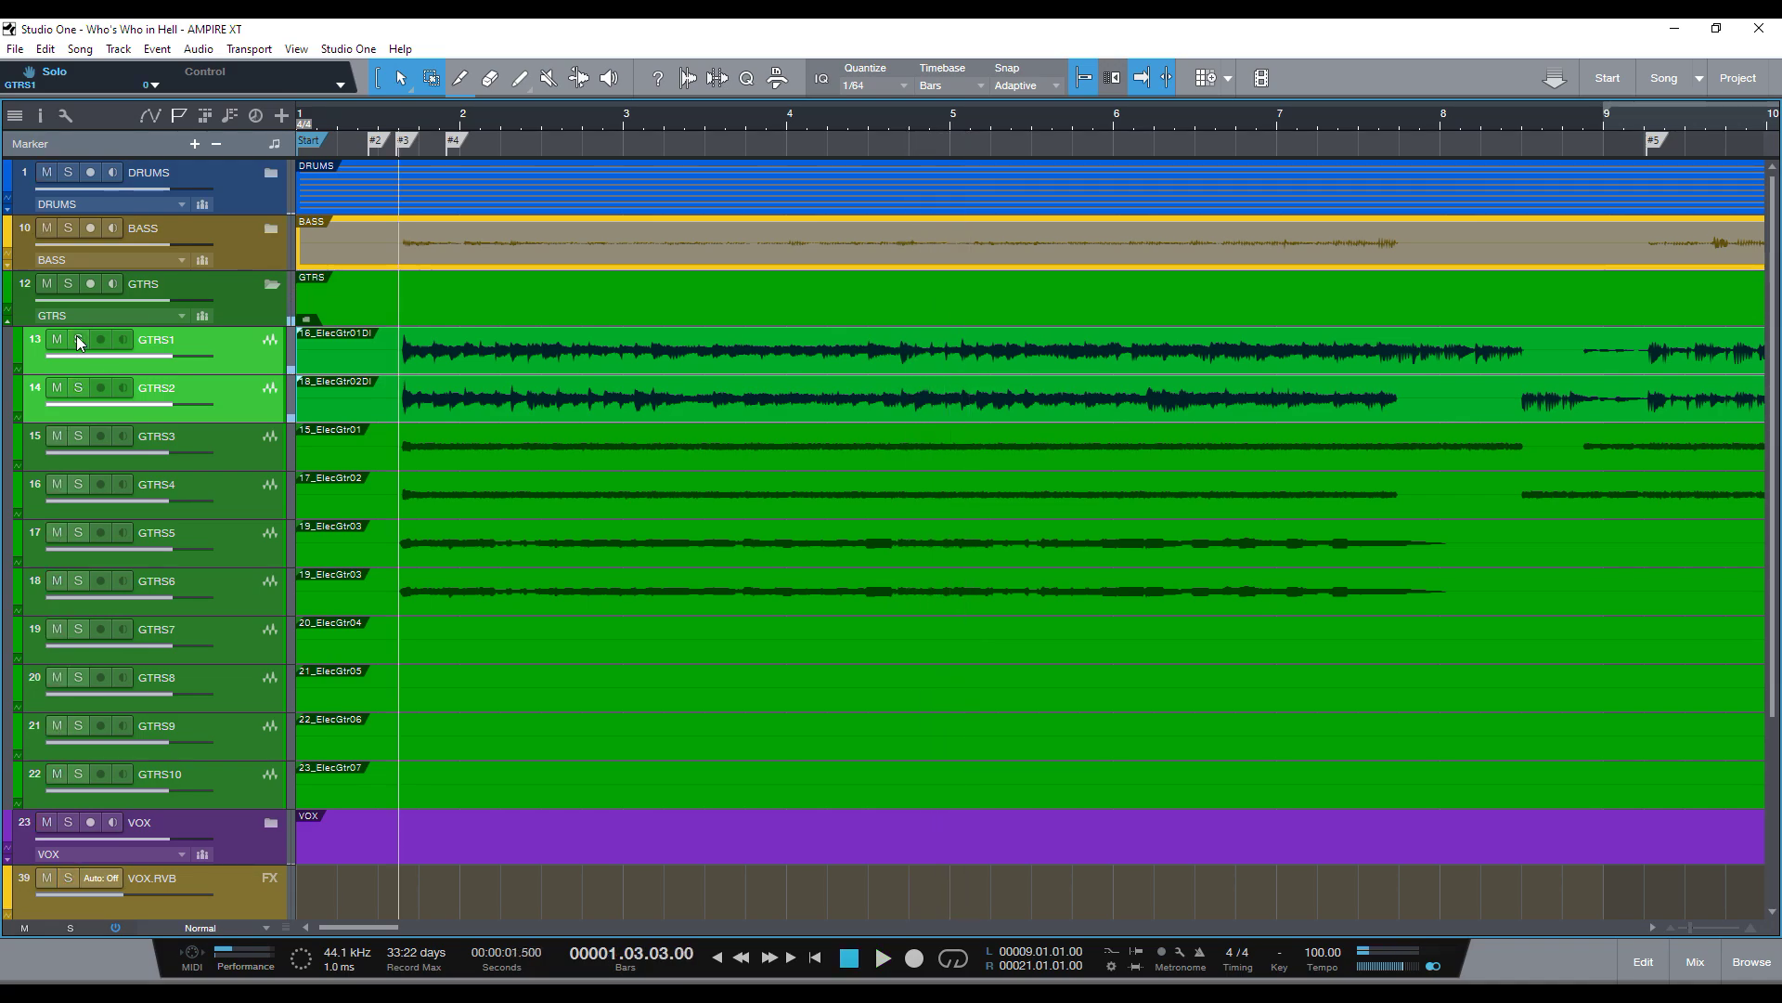
pyautogui.press('w')
pyautogui.press('w')
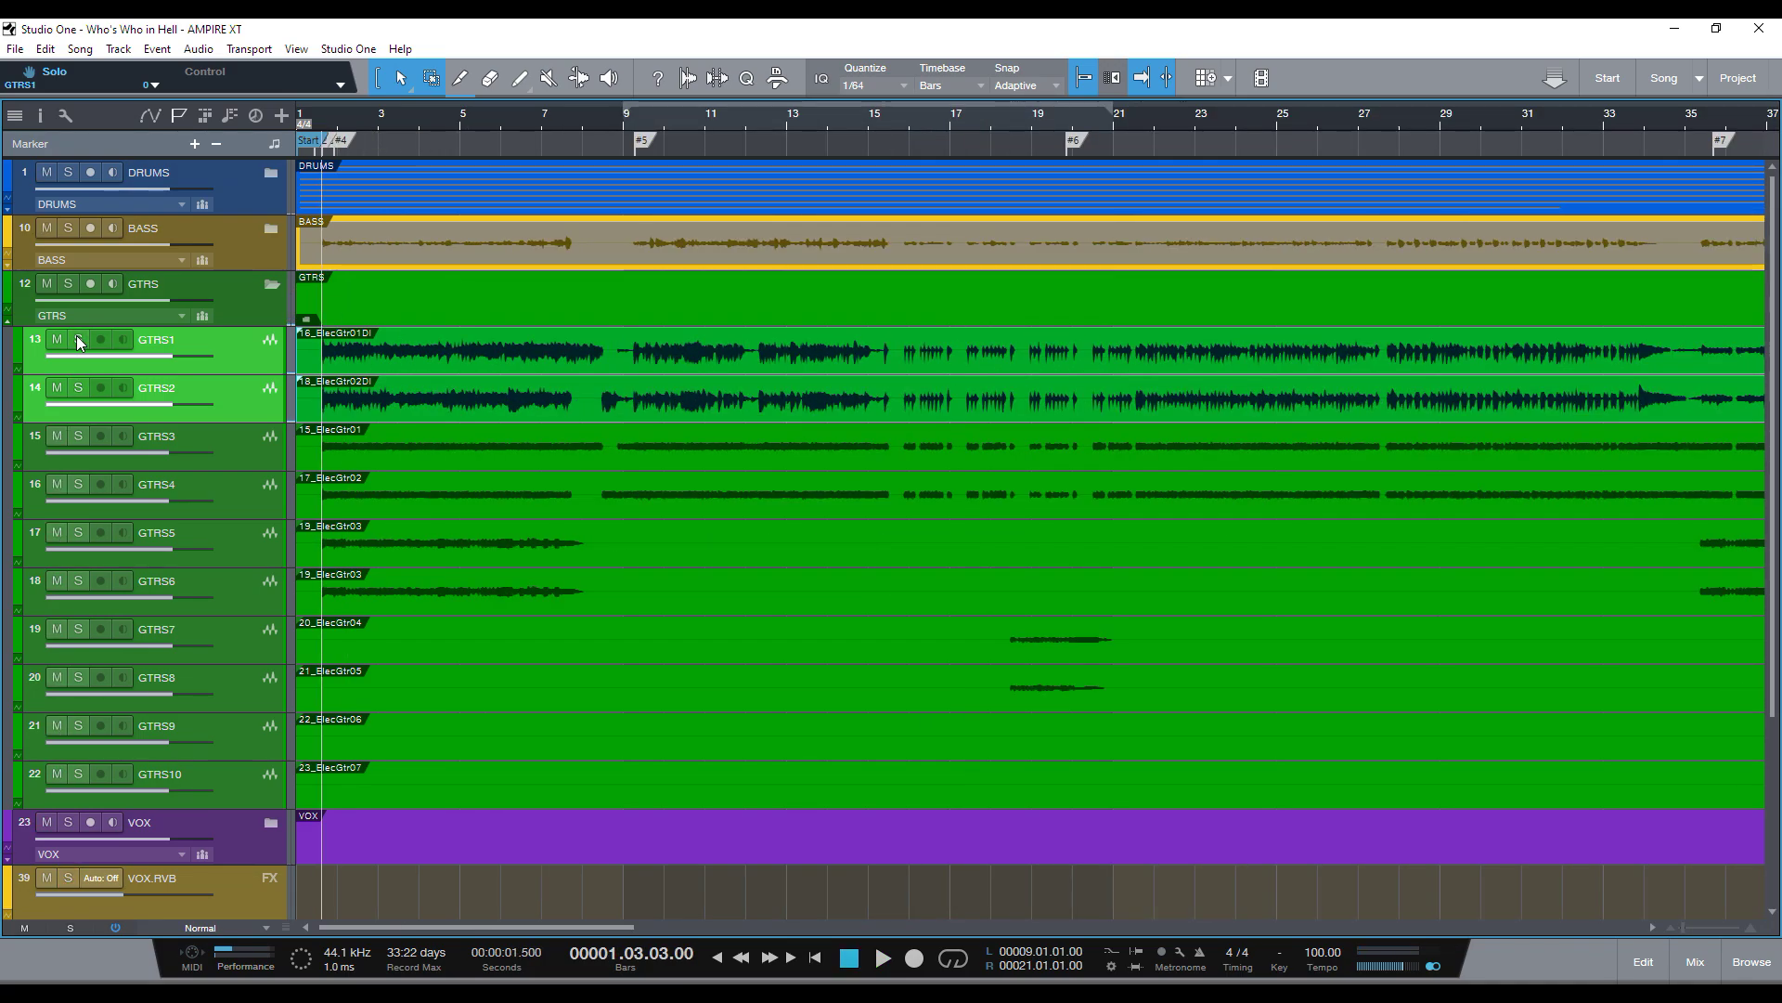
# Reactivate the Ampire and Pro EQ inserts on the GTRS1 and GTRS2 channels.
pyautogui.press('F3')
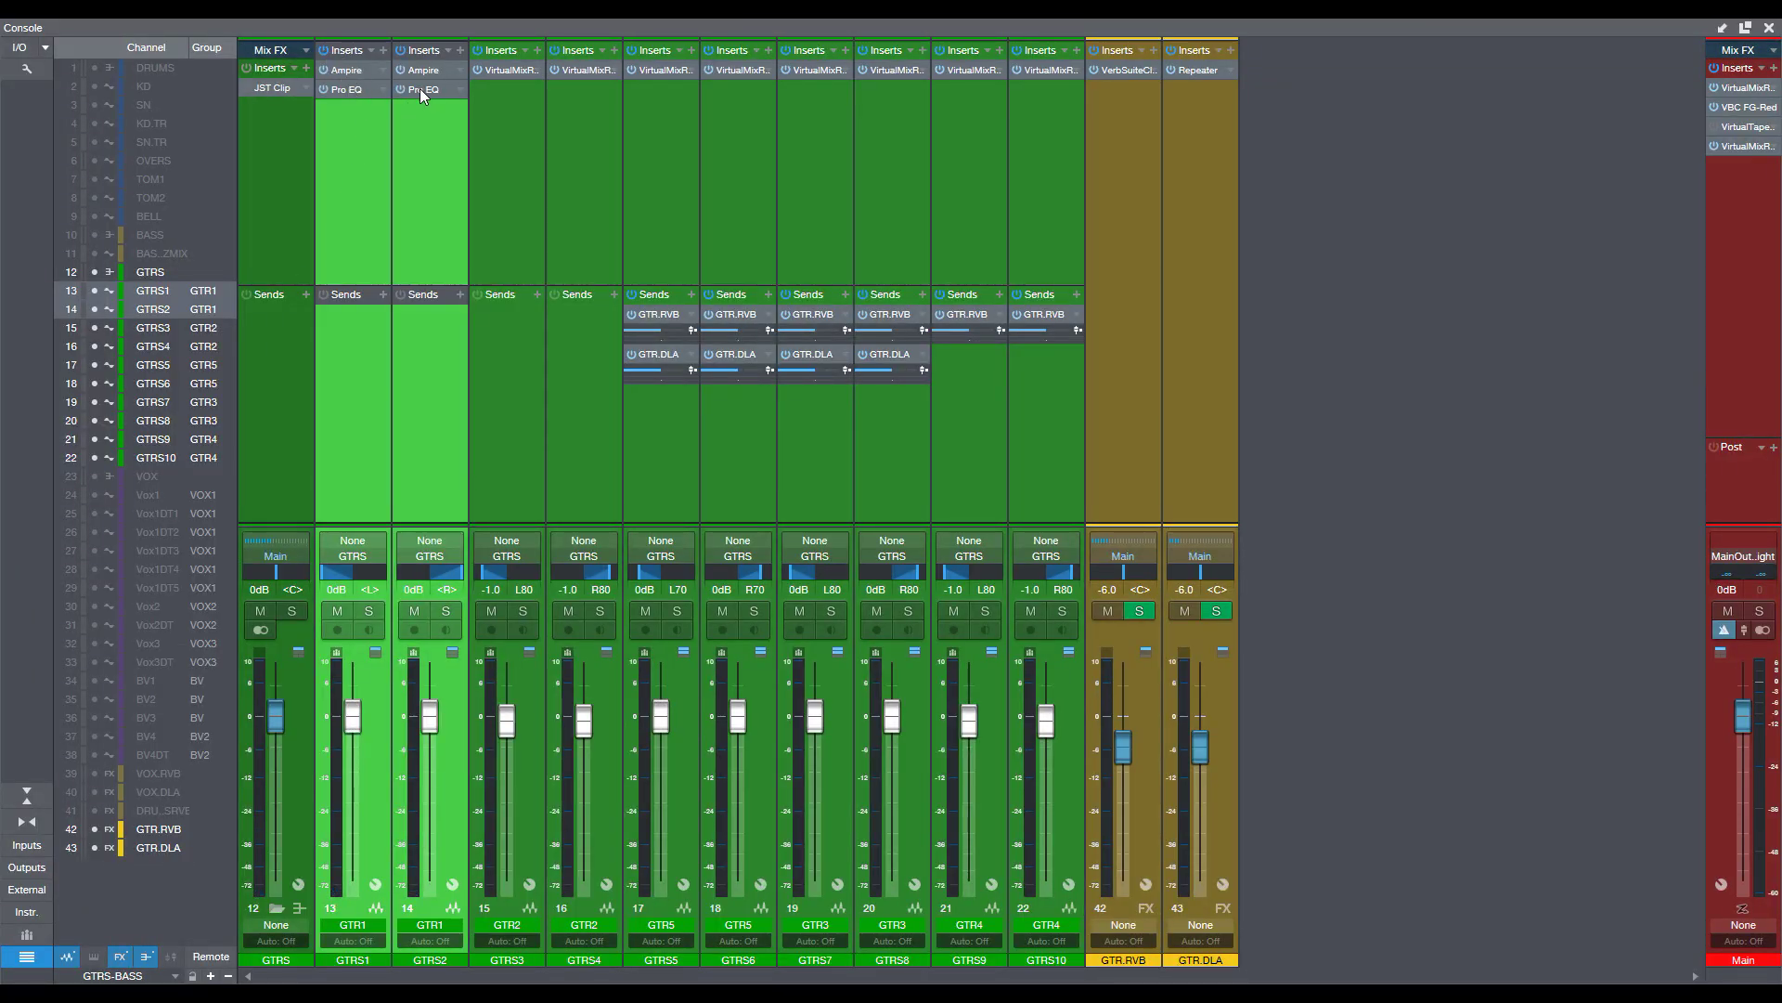
pyautogui.press('F3')
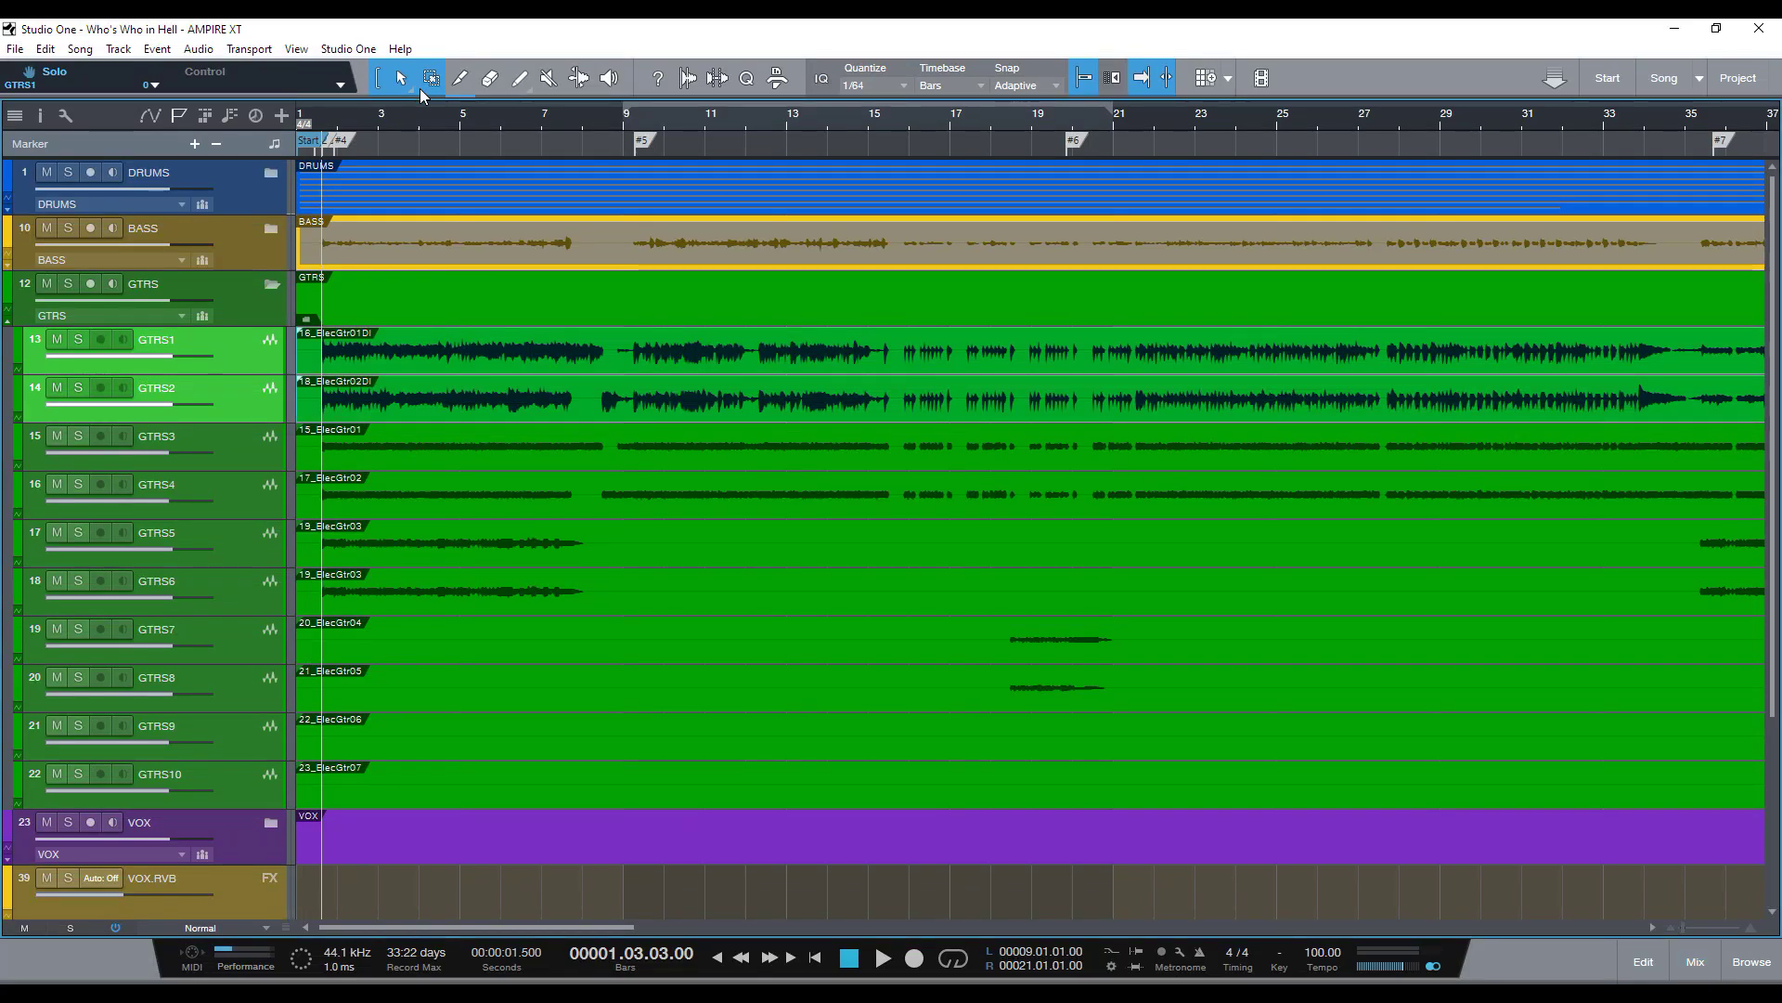
# Play the mix and solo GTRS1 and GTRS2 to hear them with active inserts, then stop and clear the solo.
pyautogui.press('space')
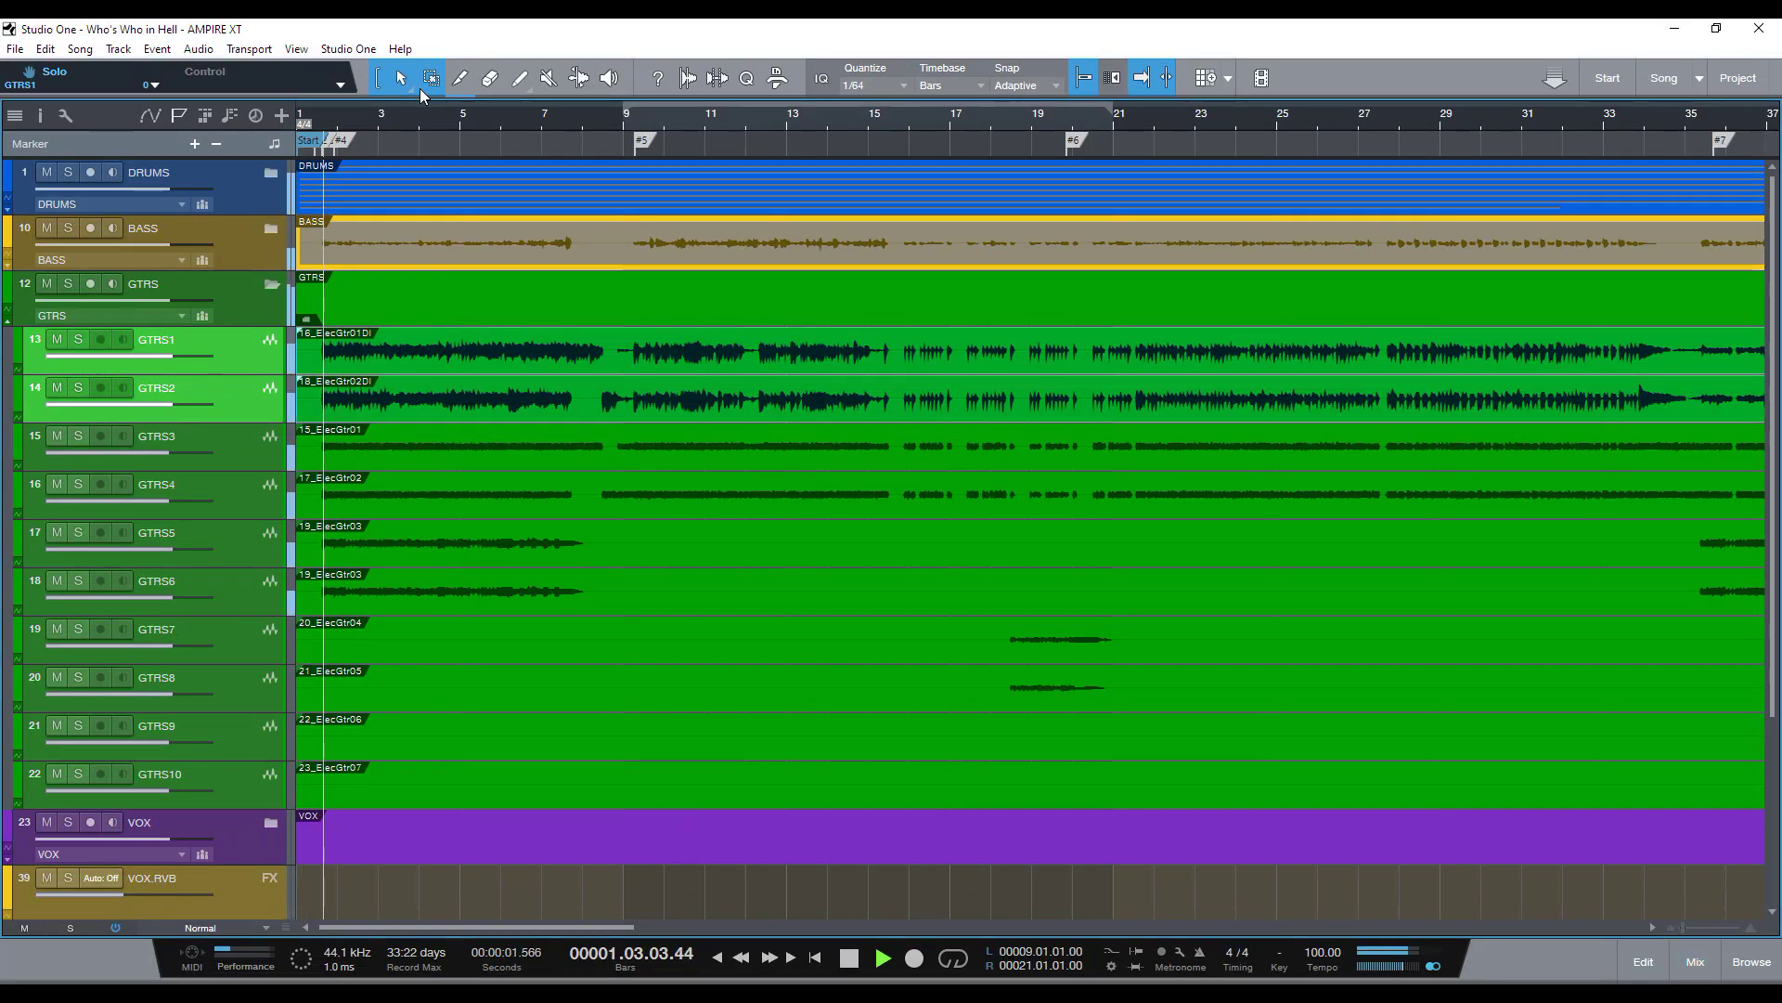
pyautogui.click(81, 340)
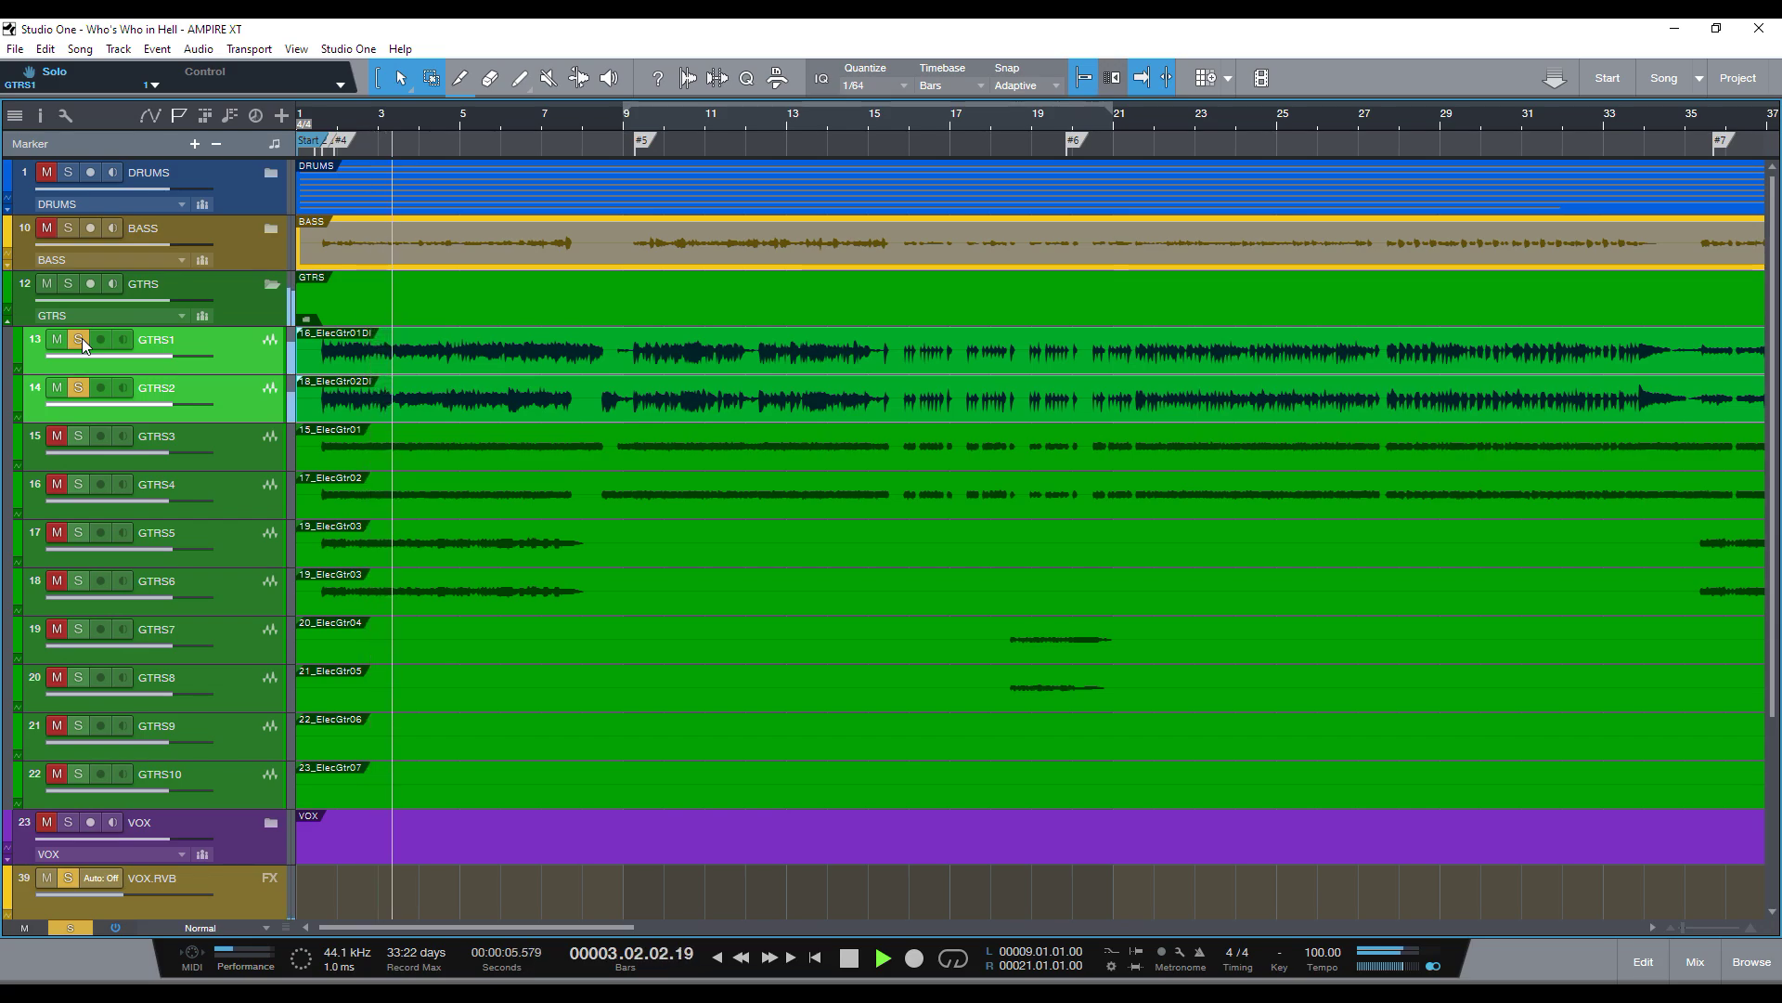
pyautogui.press('space')
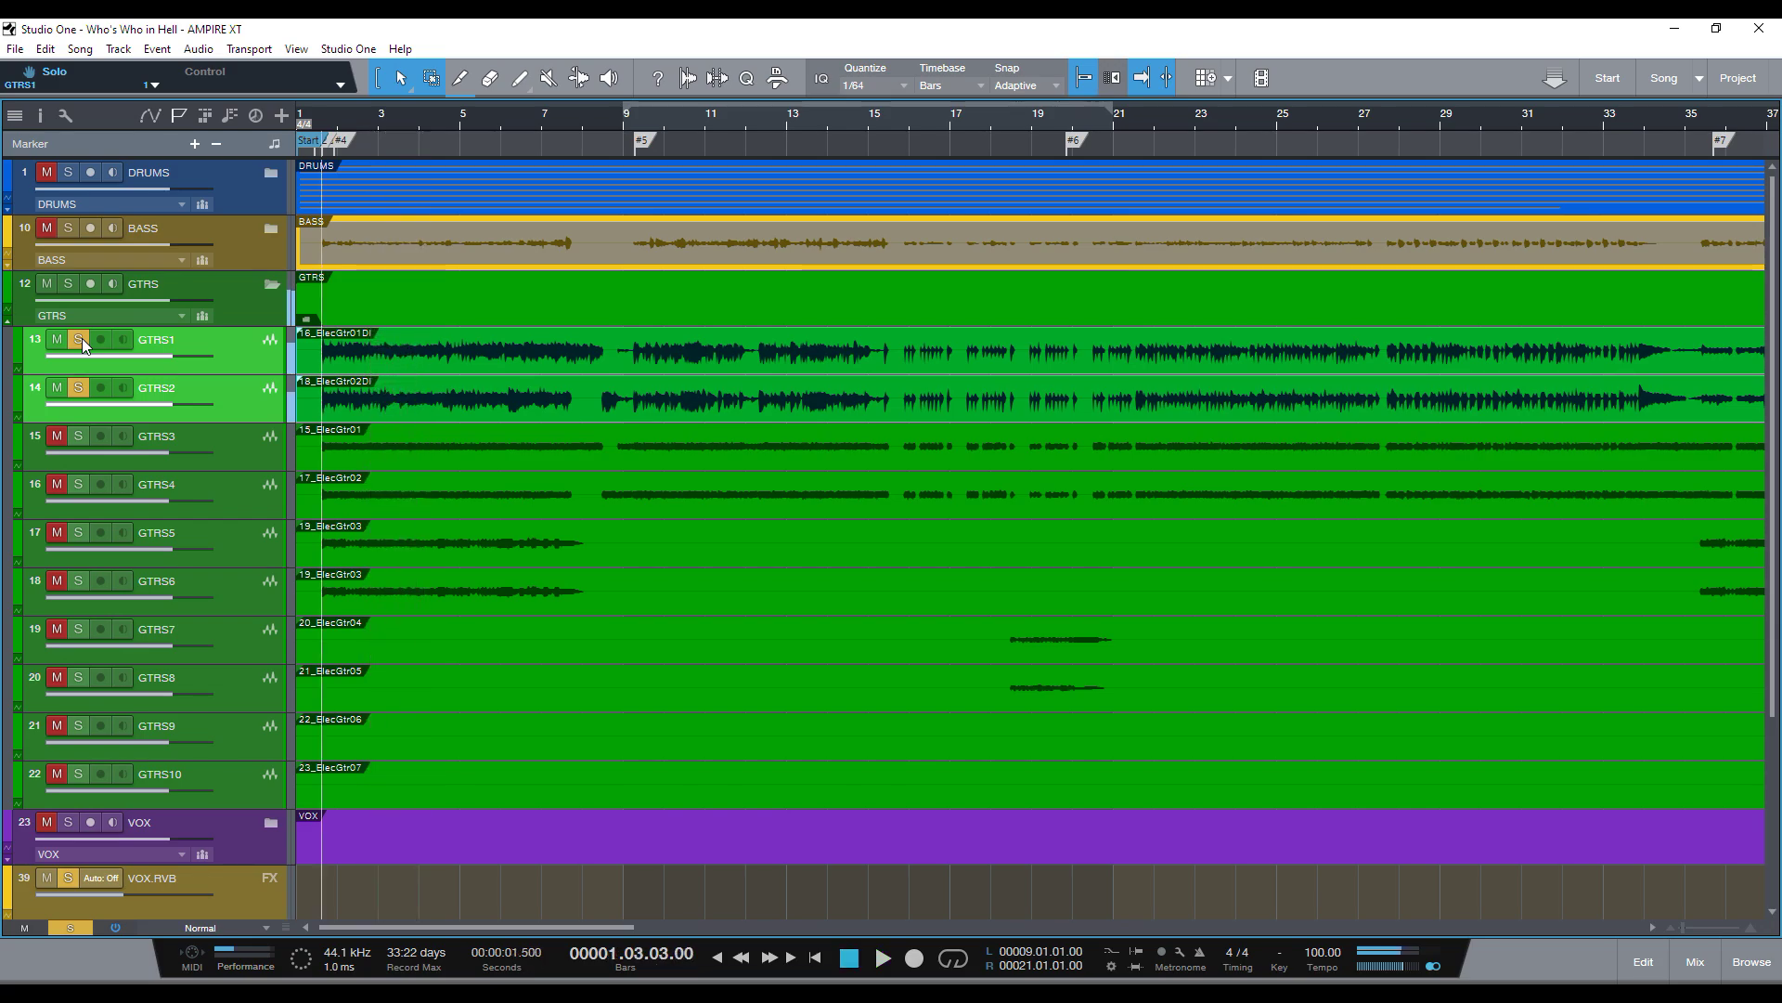
pyautogui.click(82, 340)
pyautogui.press('w')
pyautogui.press('w')
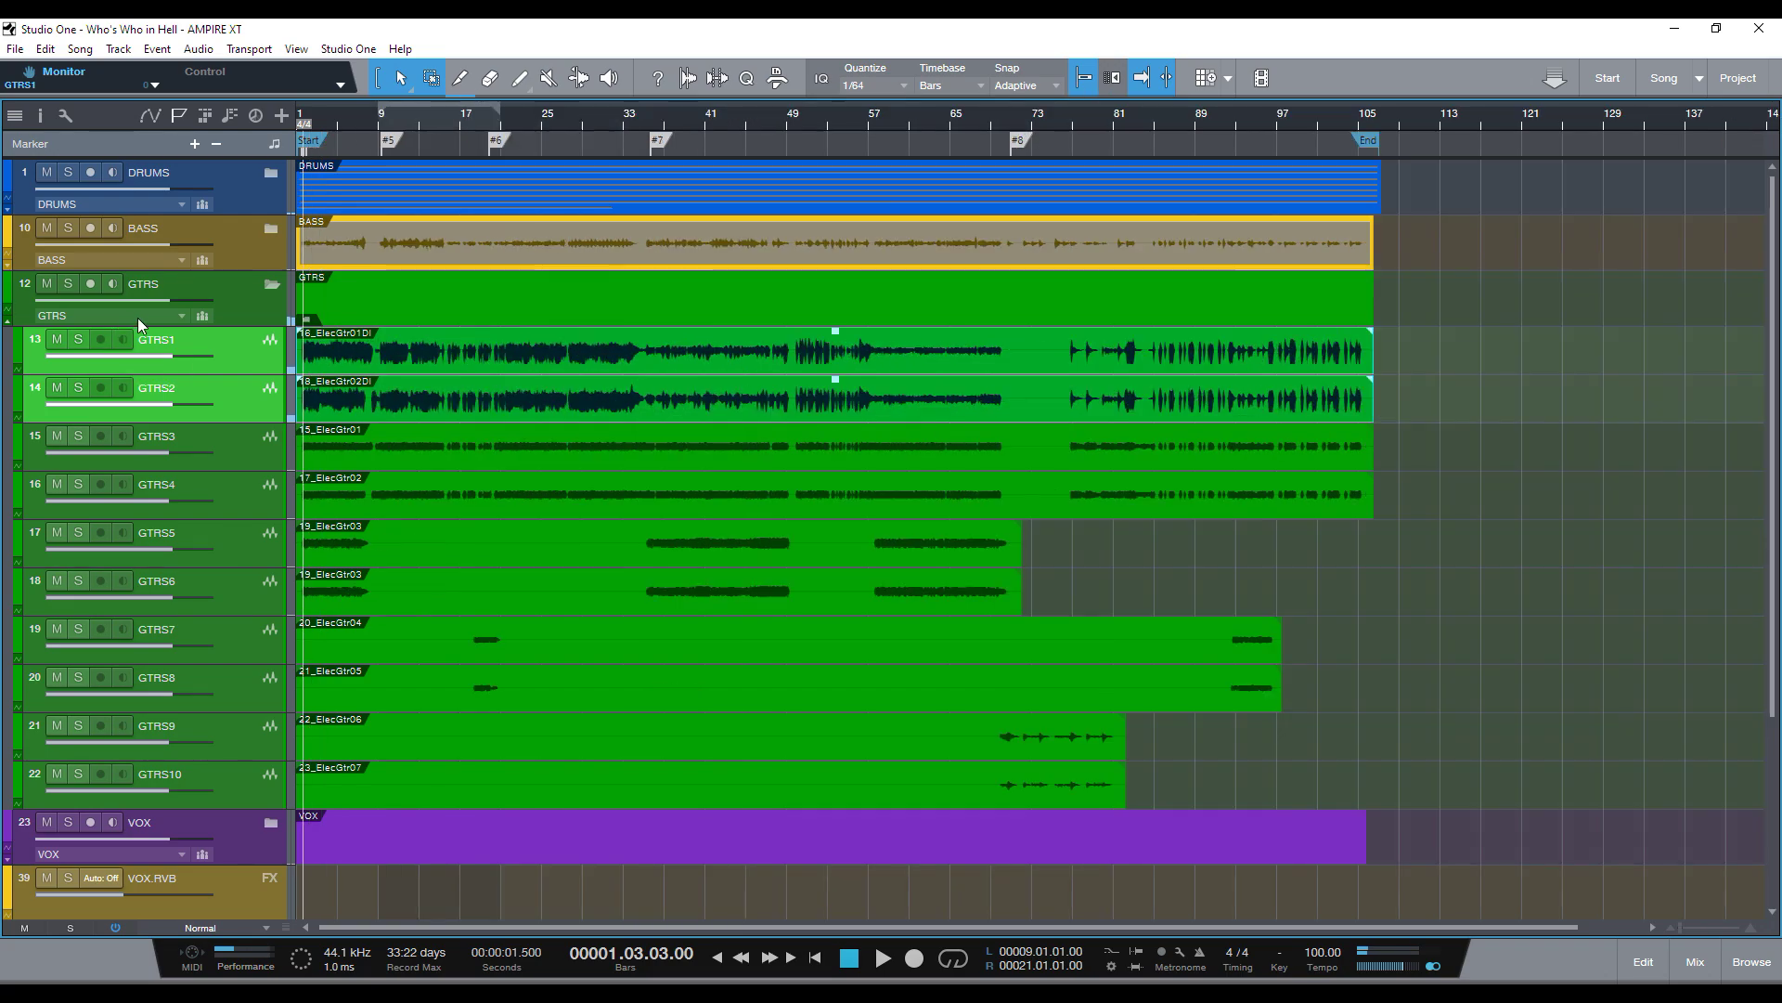
# Collapse the GTRS folder and enlarge the remaining tracks to the Normal track height.
pyautogui.hotkey('shift', 'w')
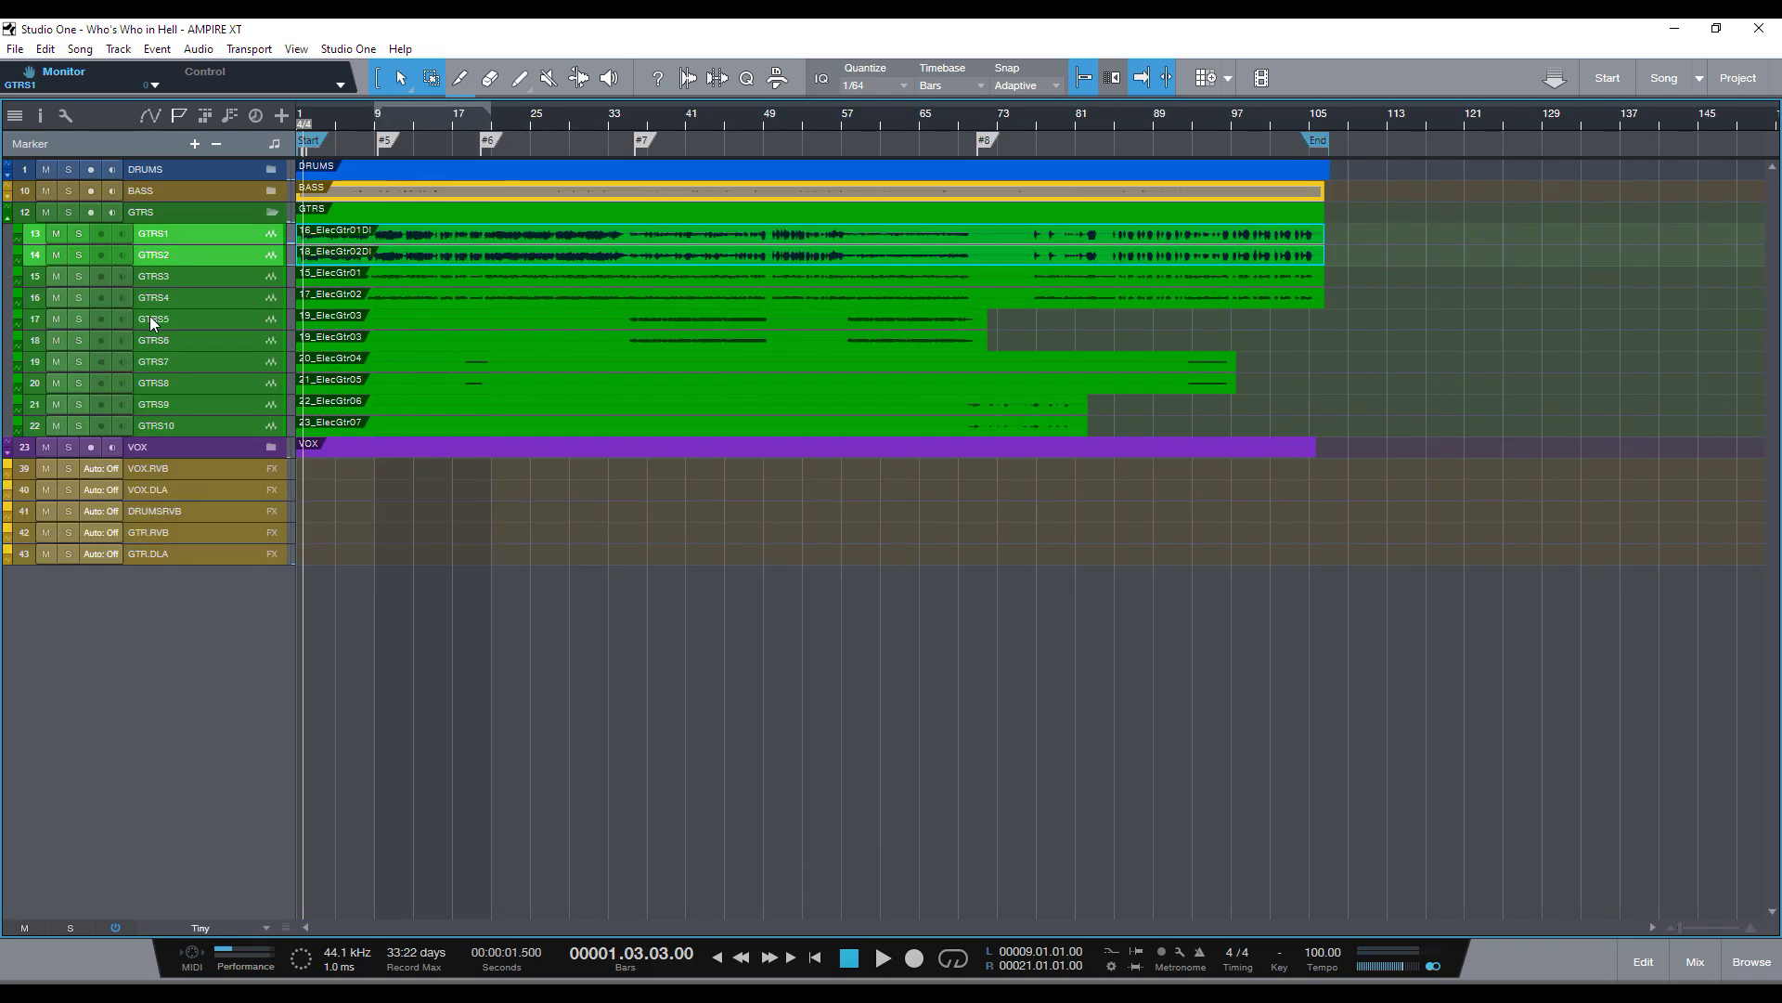
pyautogui.click(271, 211)
pyautogui.hotkey('shift', 'e')
pyautogui.hotkey('shift', 'e')
pyautogui.hotkey('shift', 'e')
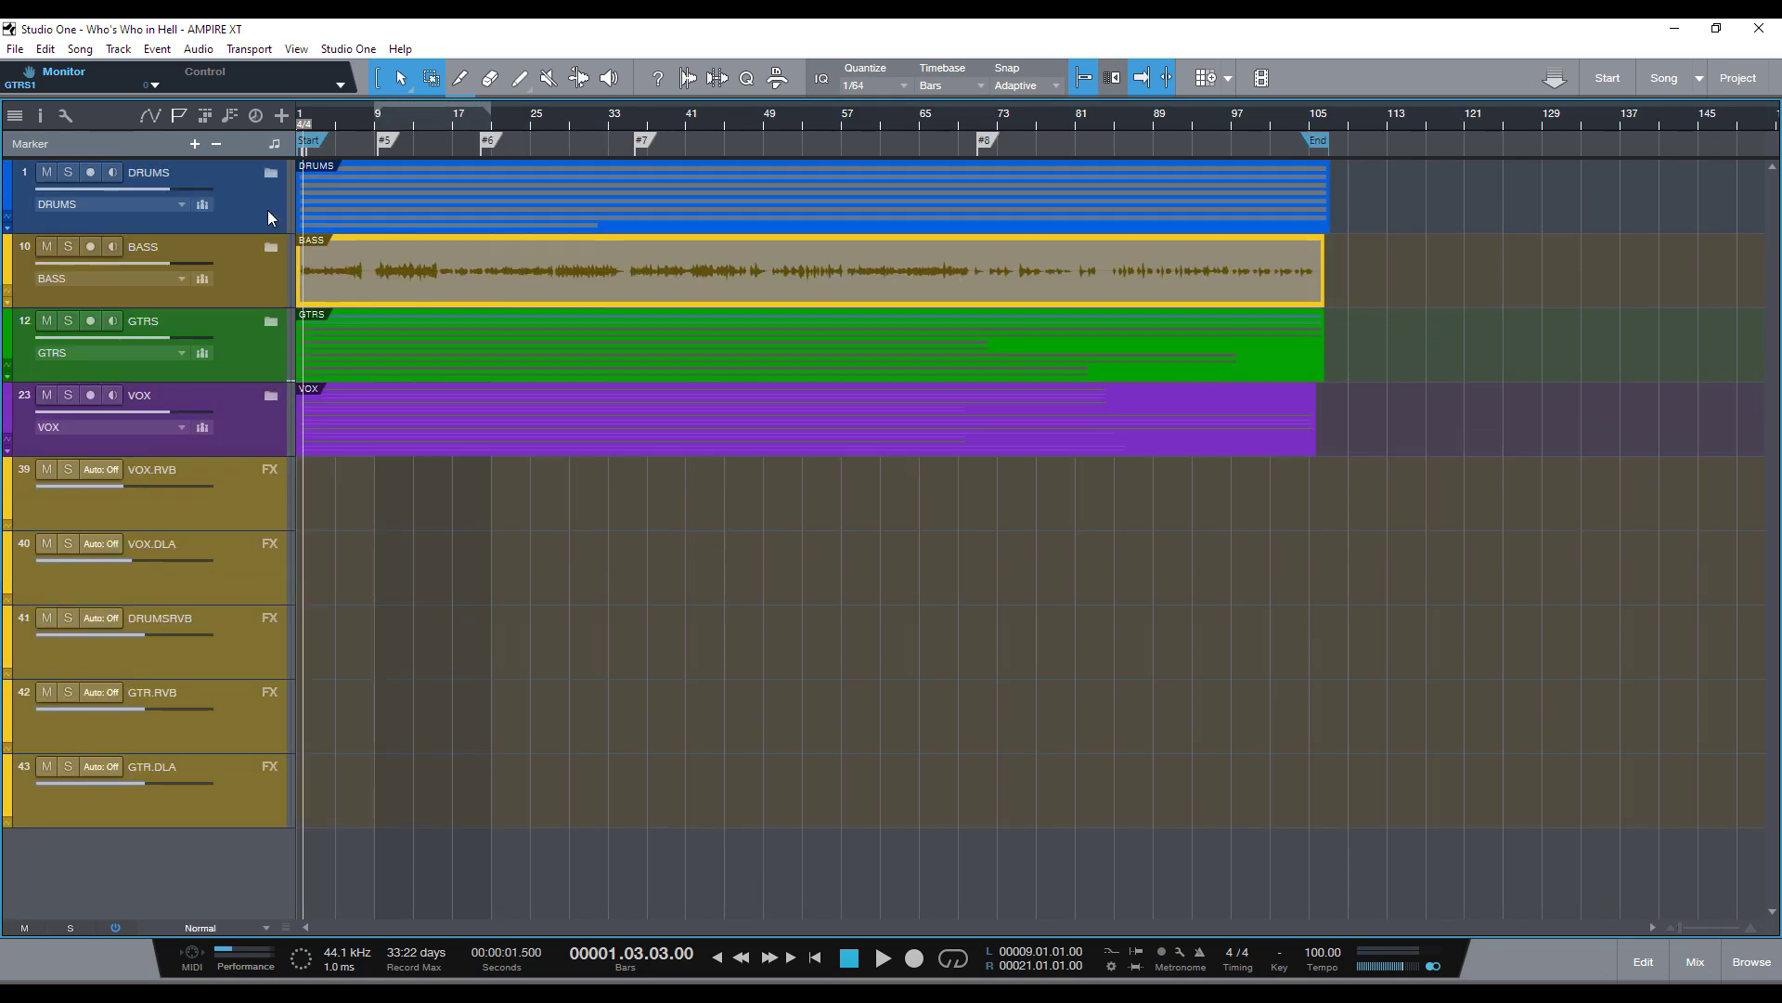
# Expand the GTRS folder again and play the full mix, then stop playback.
pyautogui.click(269, 323)
pyautogui.press('space')
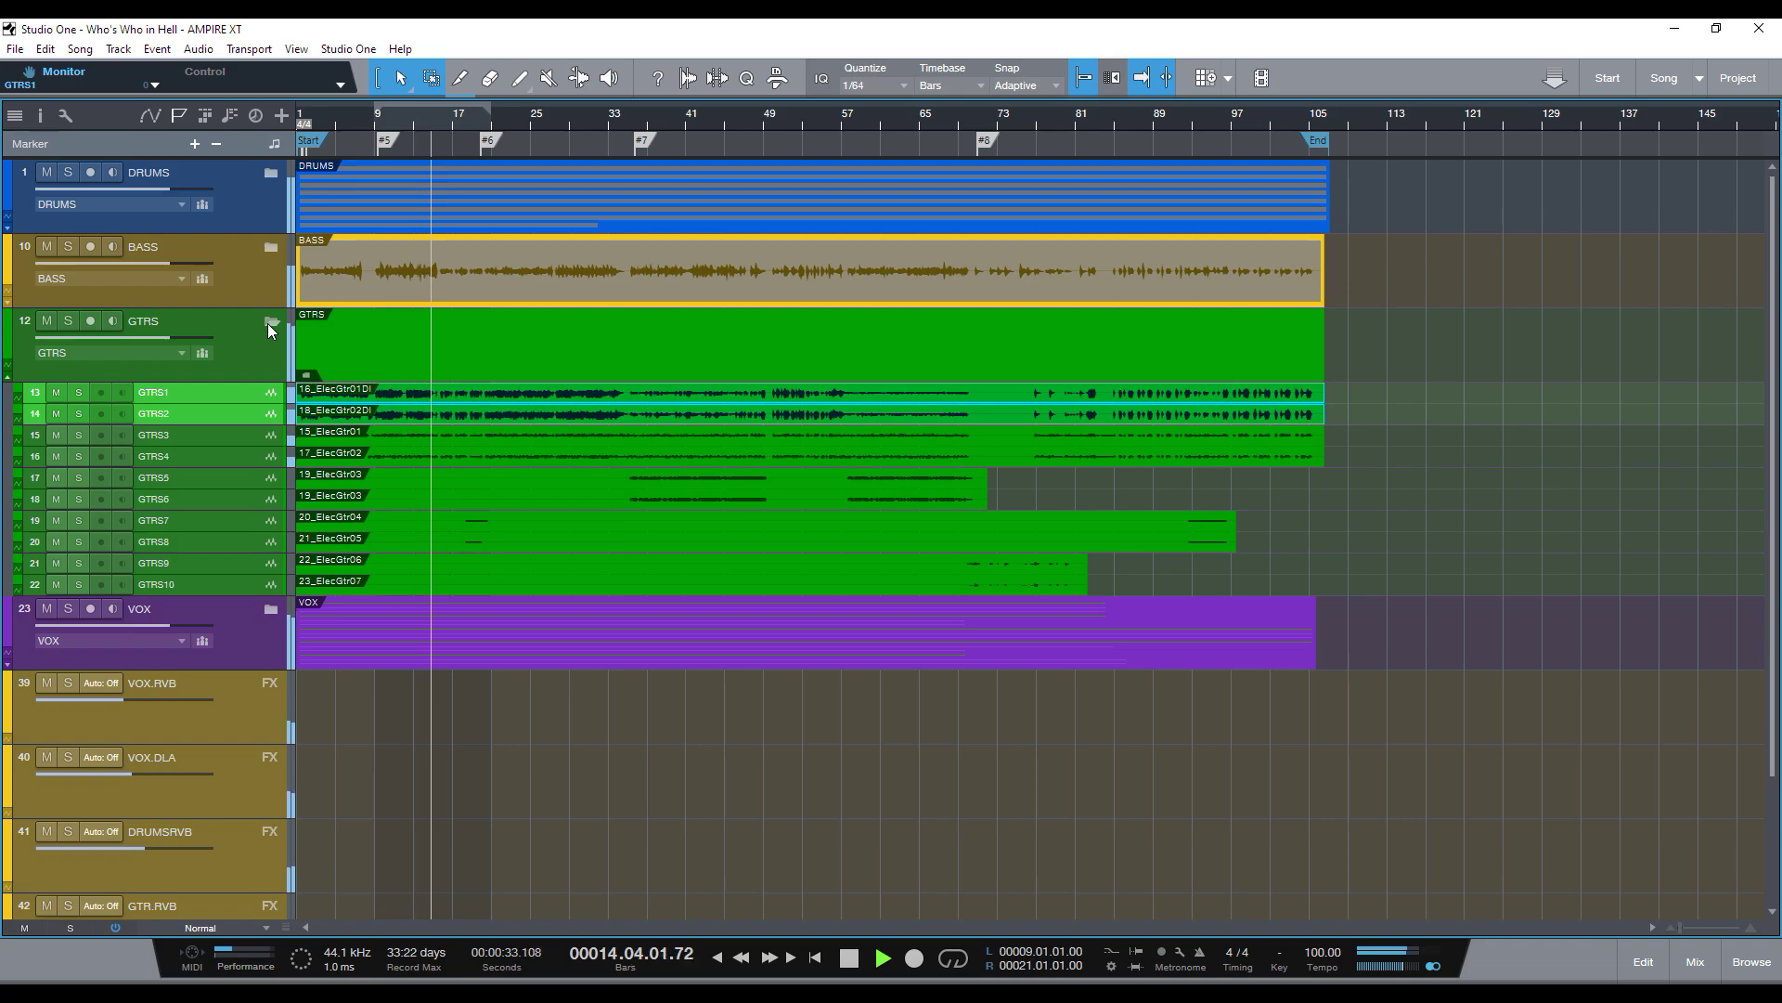
pyautogui.press('space')
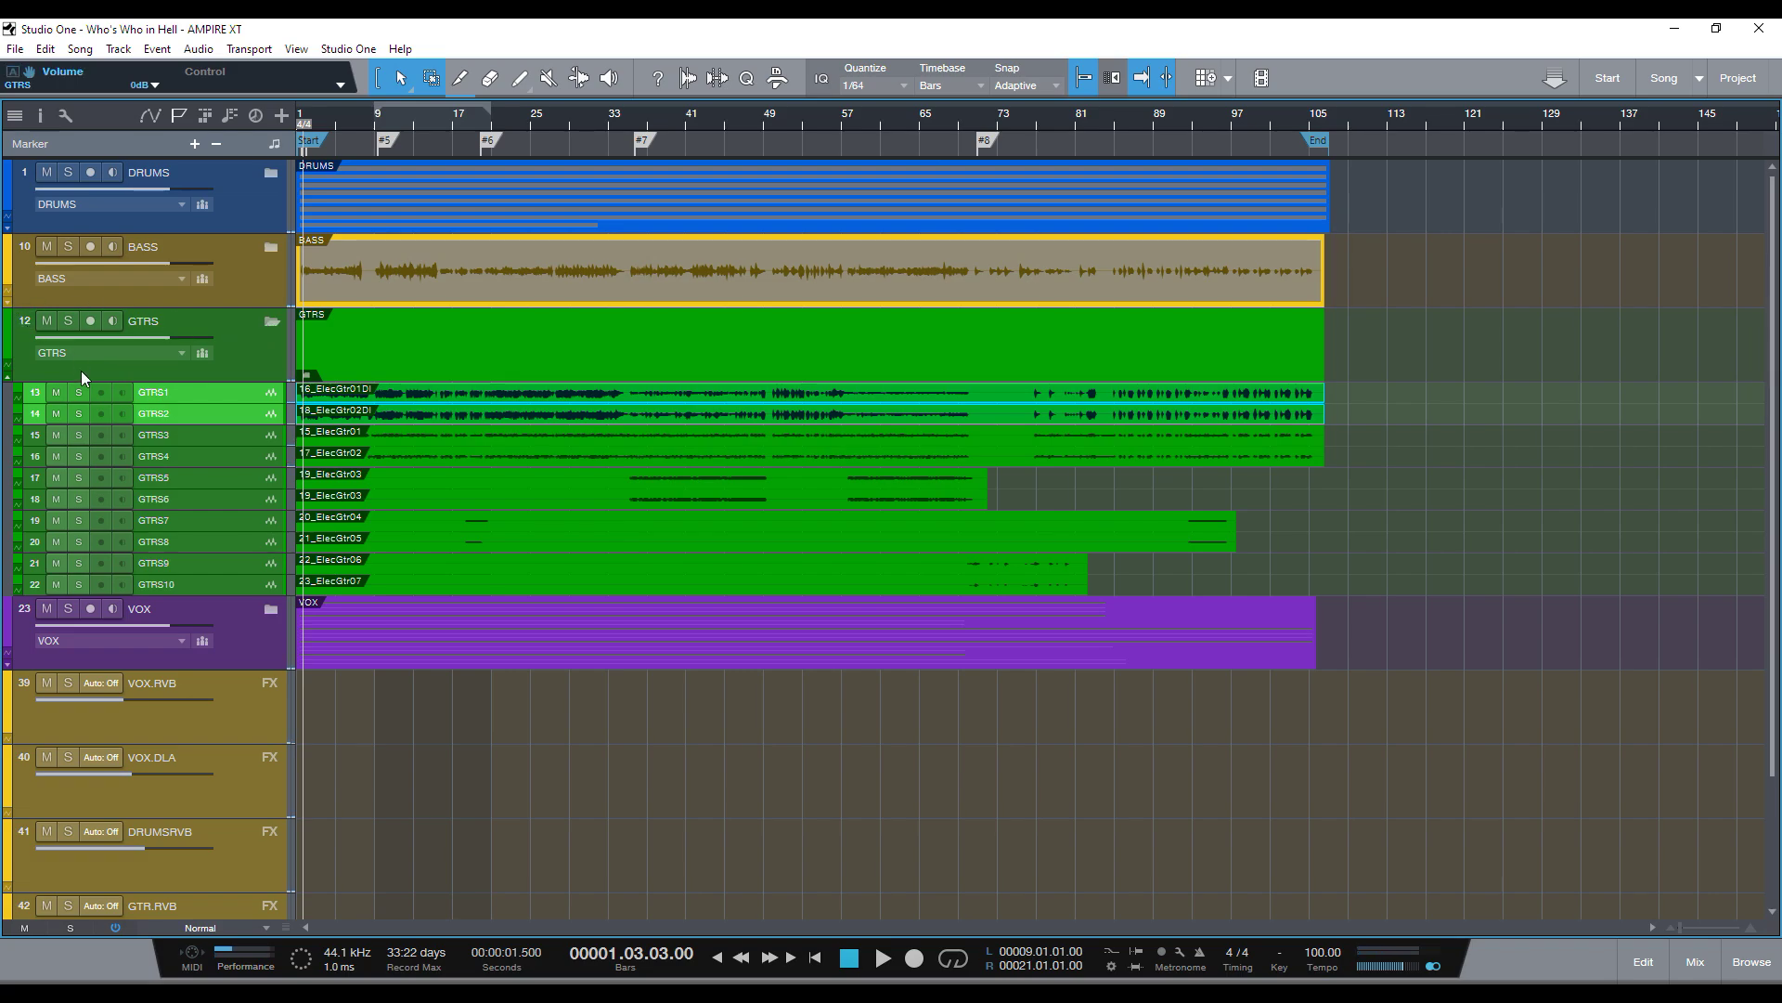
# Solo only the grouped GTRS1 and GTRS2 channels in the console instead of the whole GTRS folder.
pyautogui.click(67, 325)
pyautogui.press('F3')
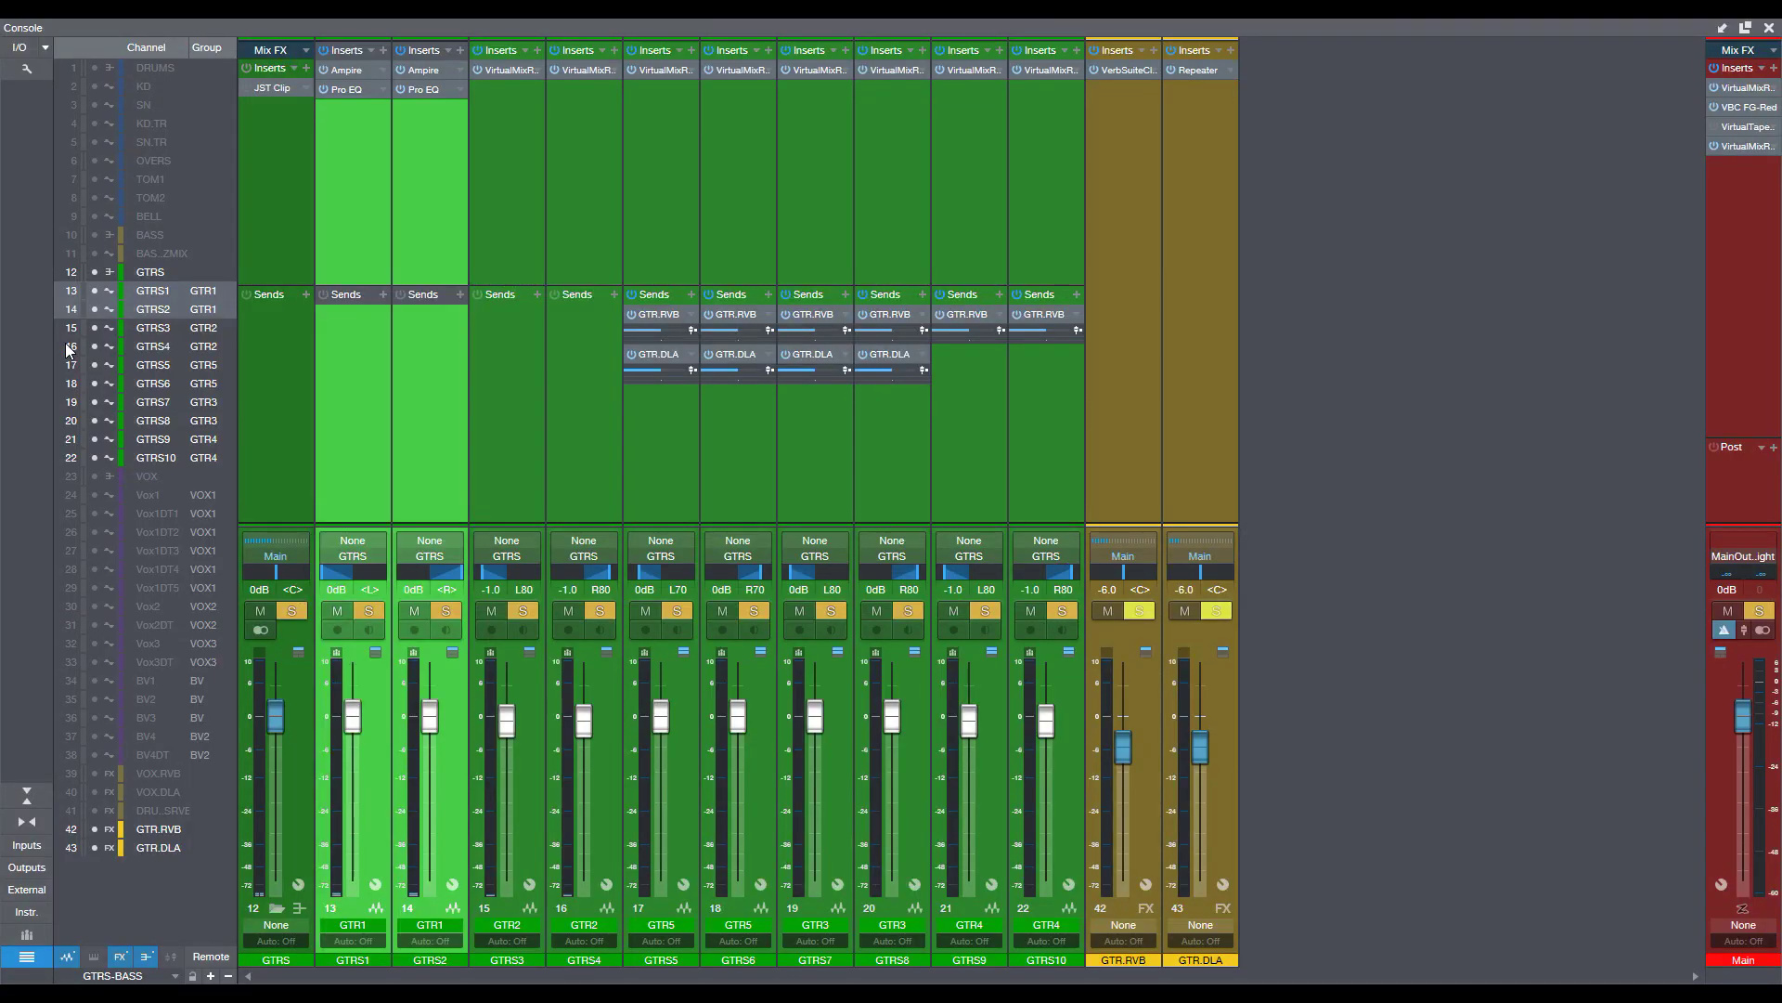
pyautogui.click(292, 610)
pyautogui.click(261, 611)
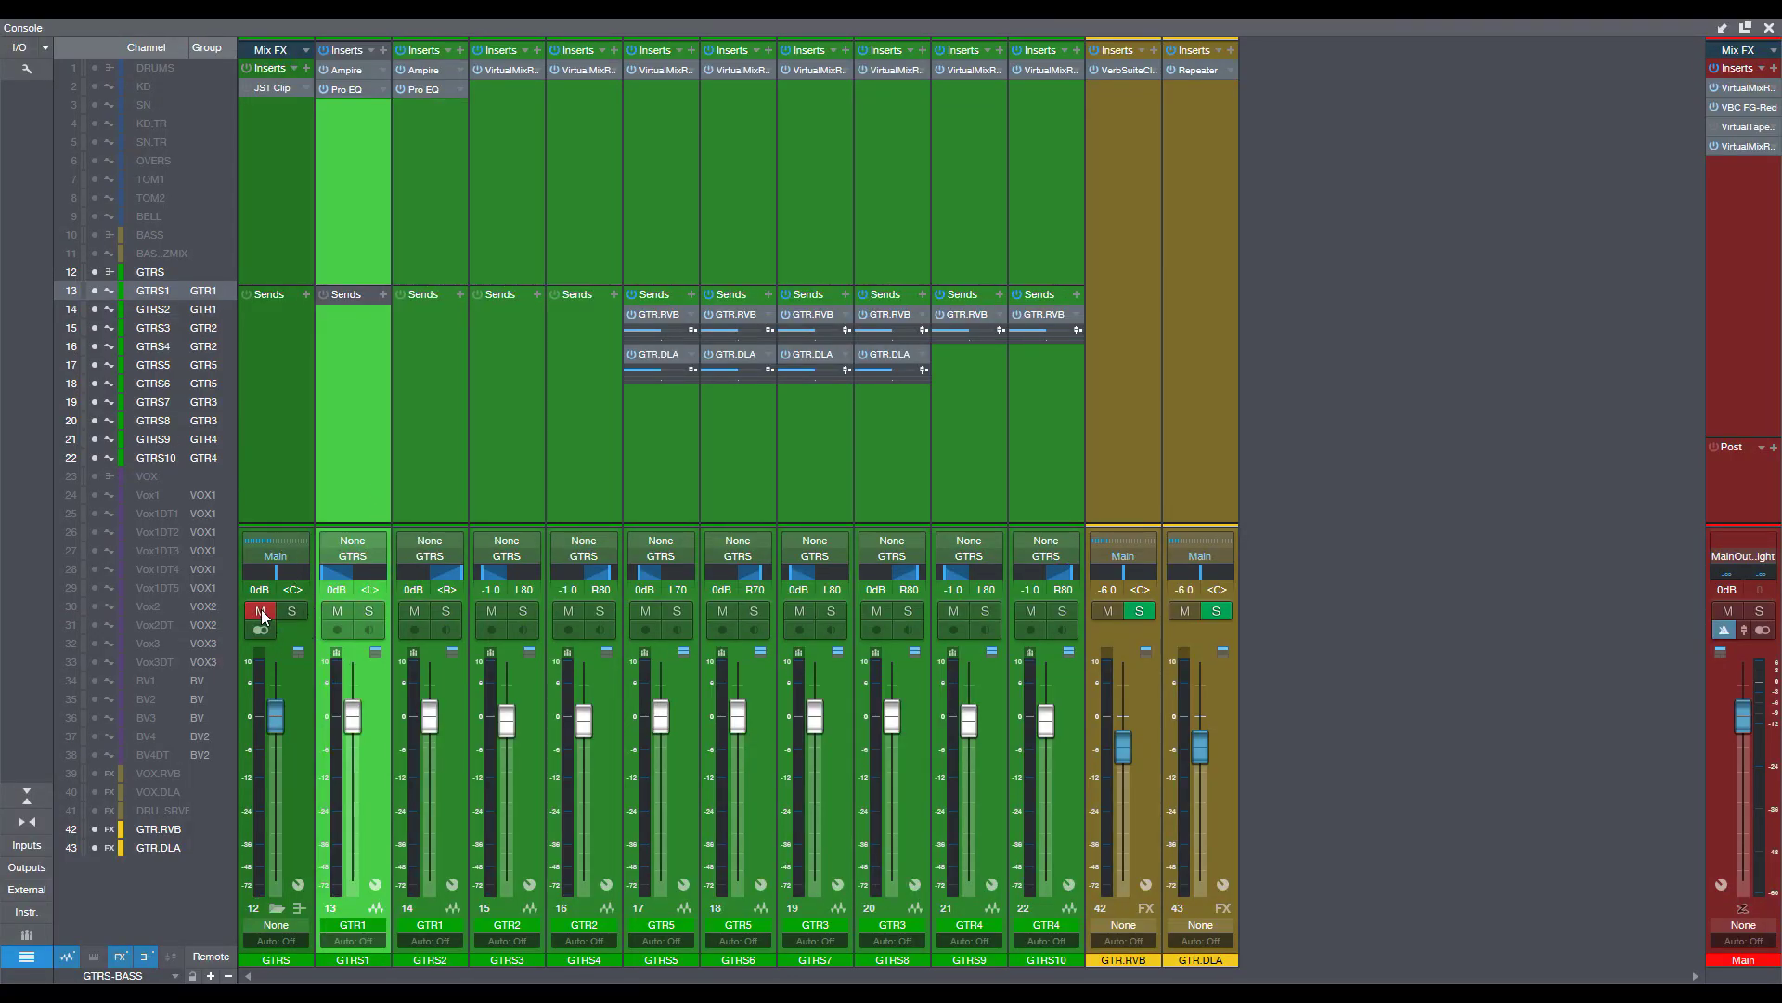
pyautogui.click(376, 610)
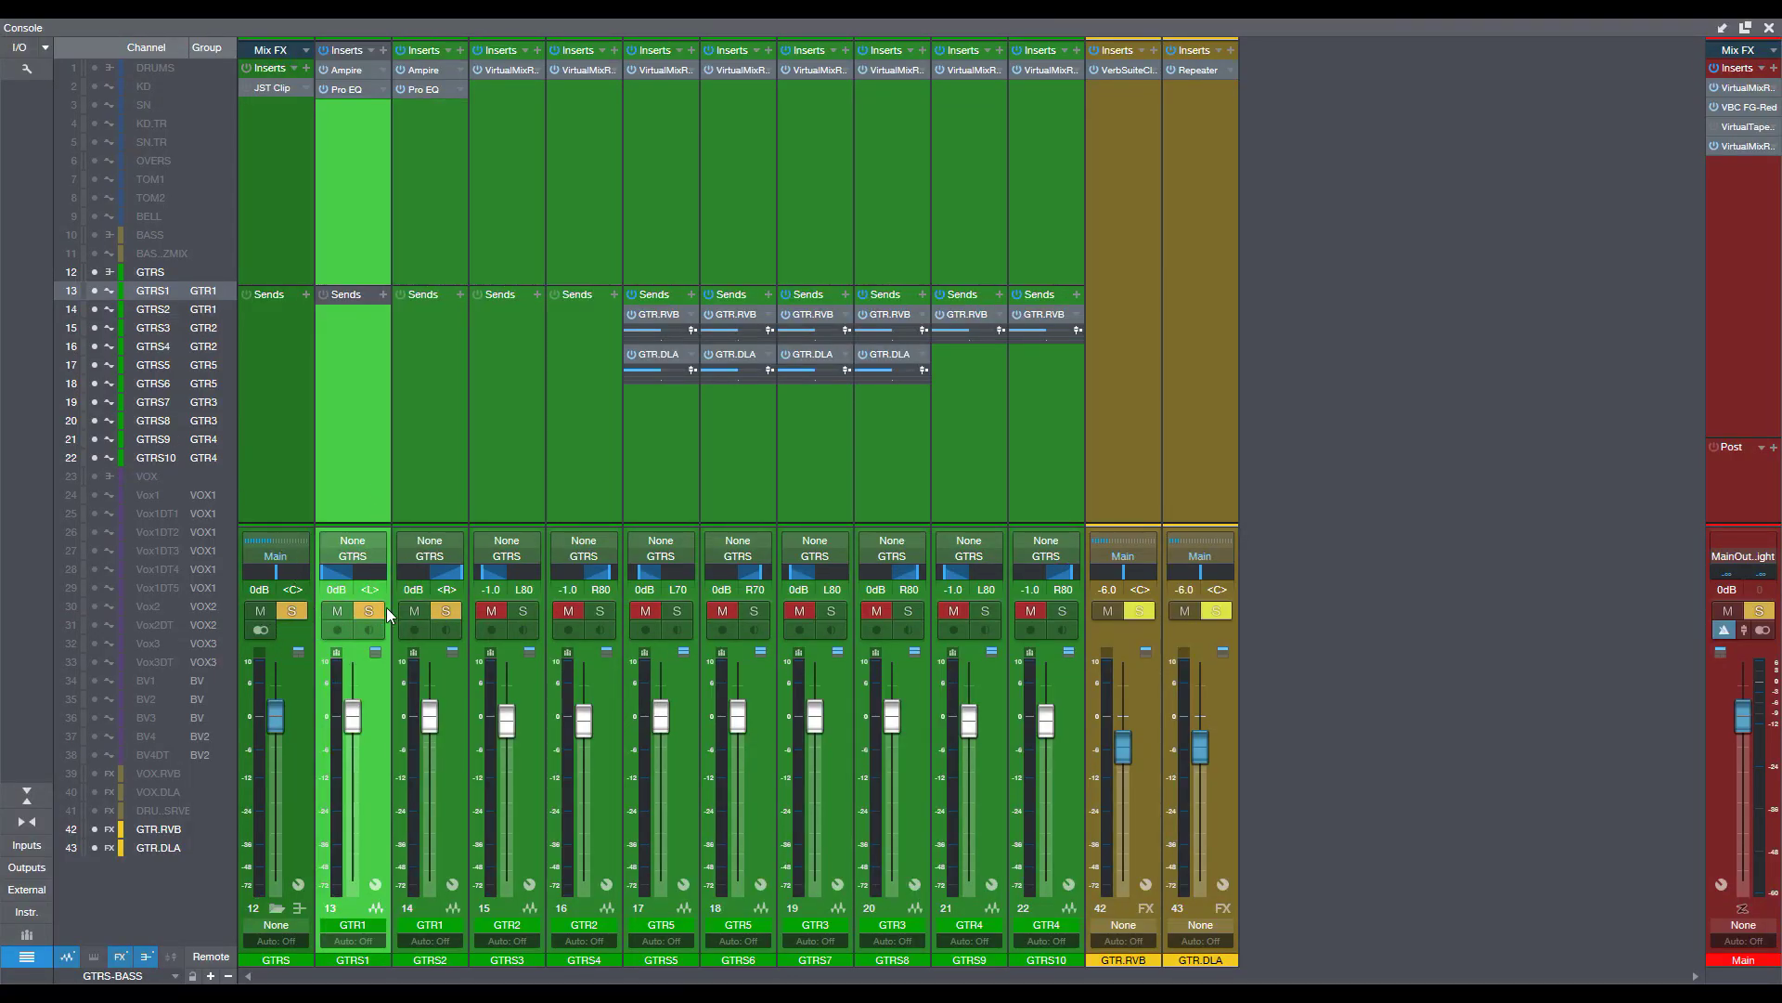
# Bypass all inserts on the soloed GTRS1 and GTRS2 channels.
pyautogui.click(401, 431)
pyautogui.click(359, 434)
pyautogui.click(322, 50)
pyautogui.press('F3')
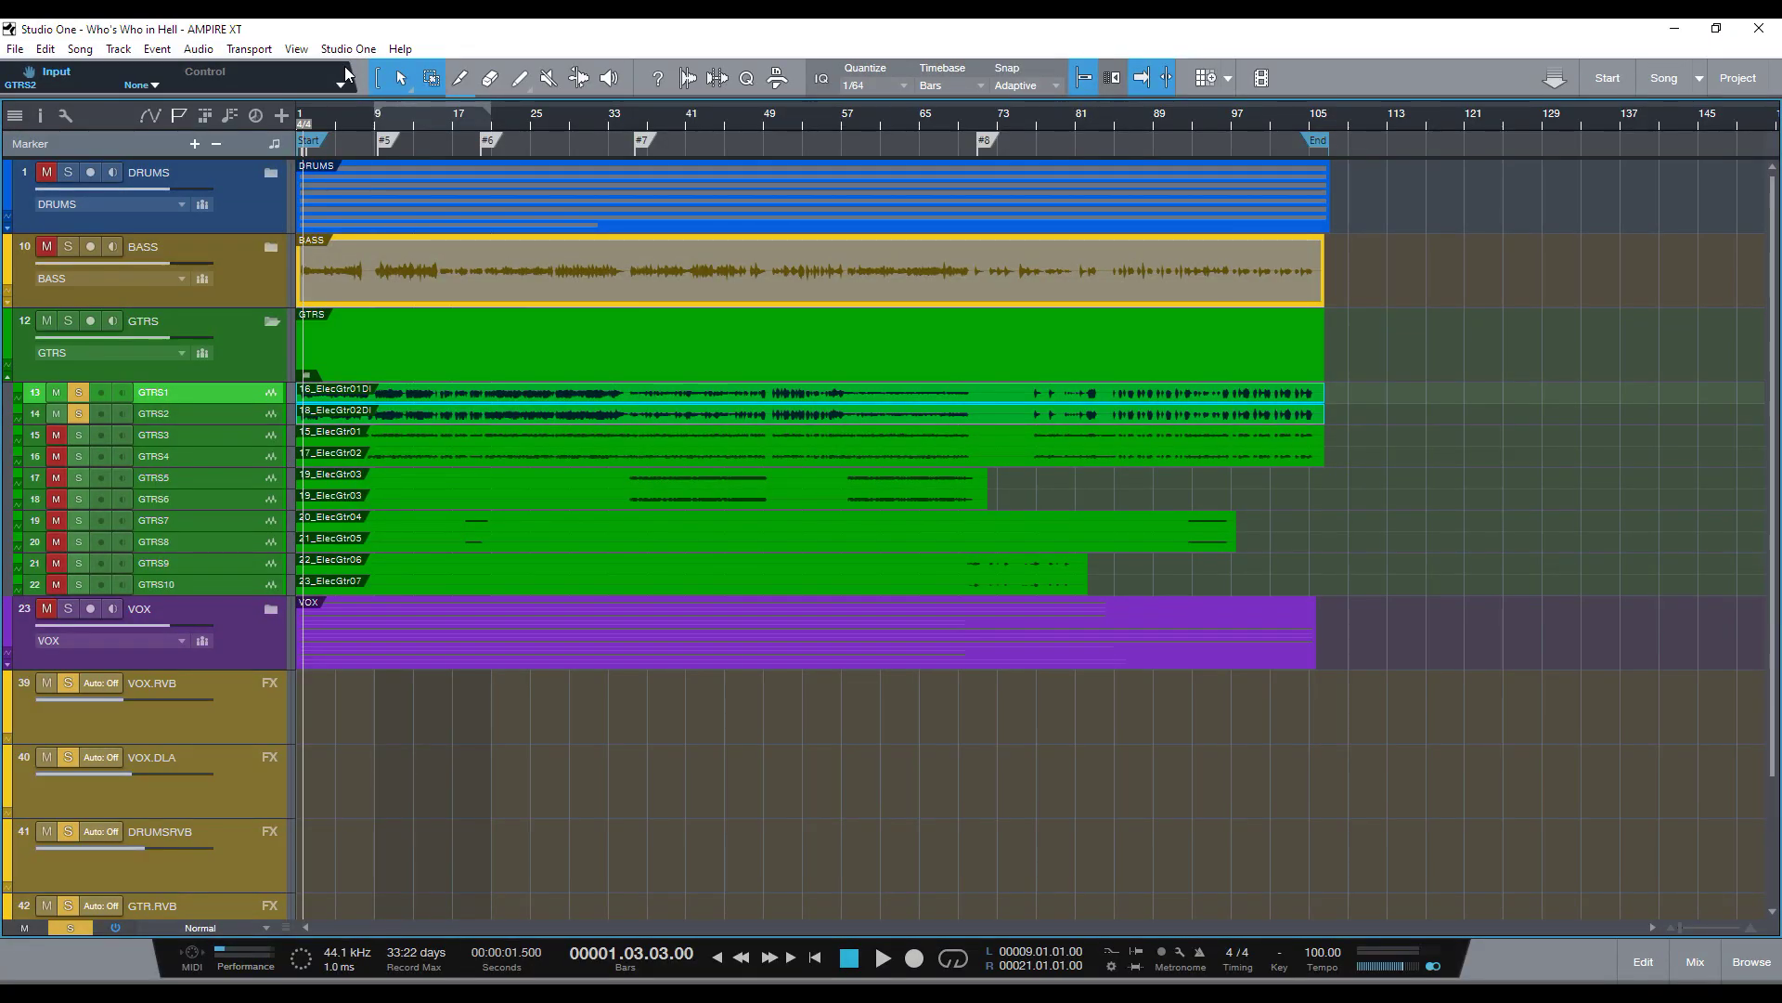
pyautogui.press('F3')
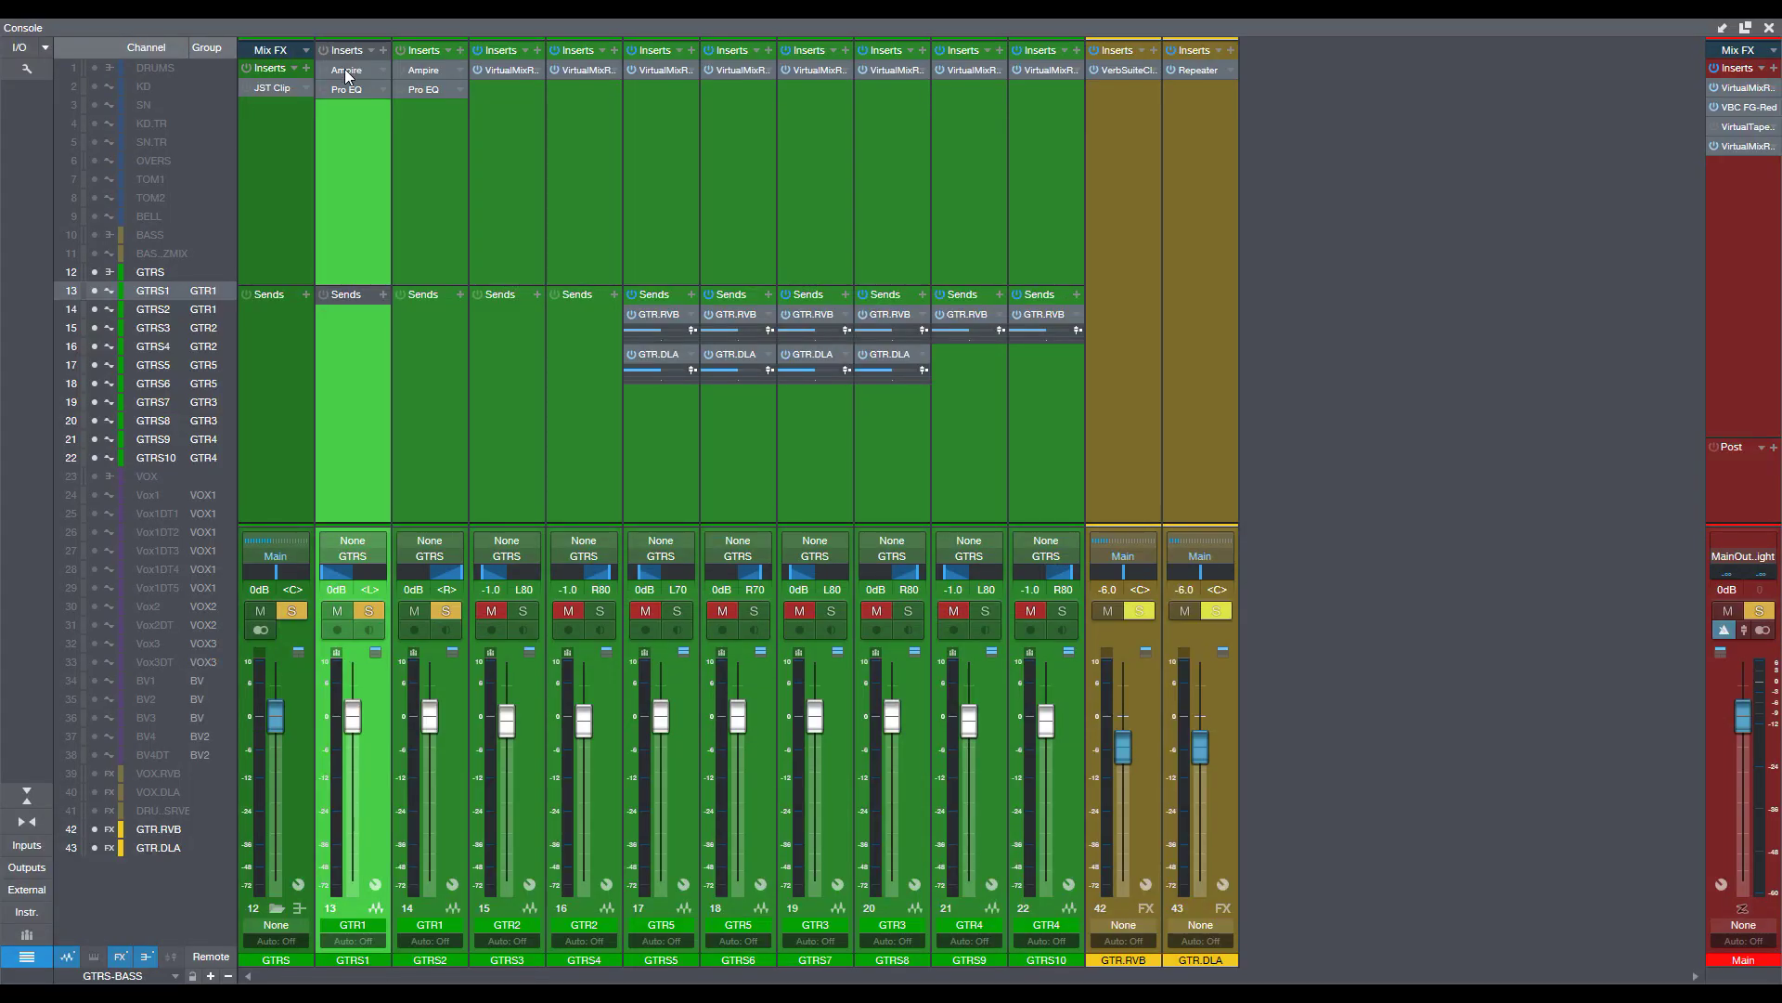
# Enable looping, play the soloed dry guitars from bar 9, and bring up the console during playback.
pyautogui.press('F3')
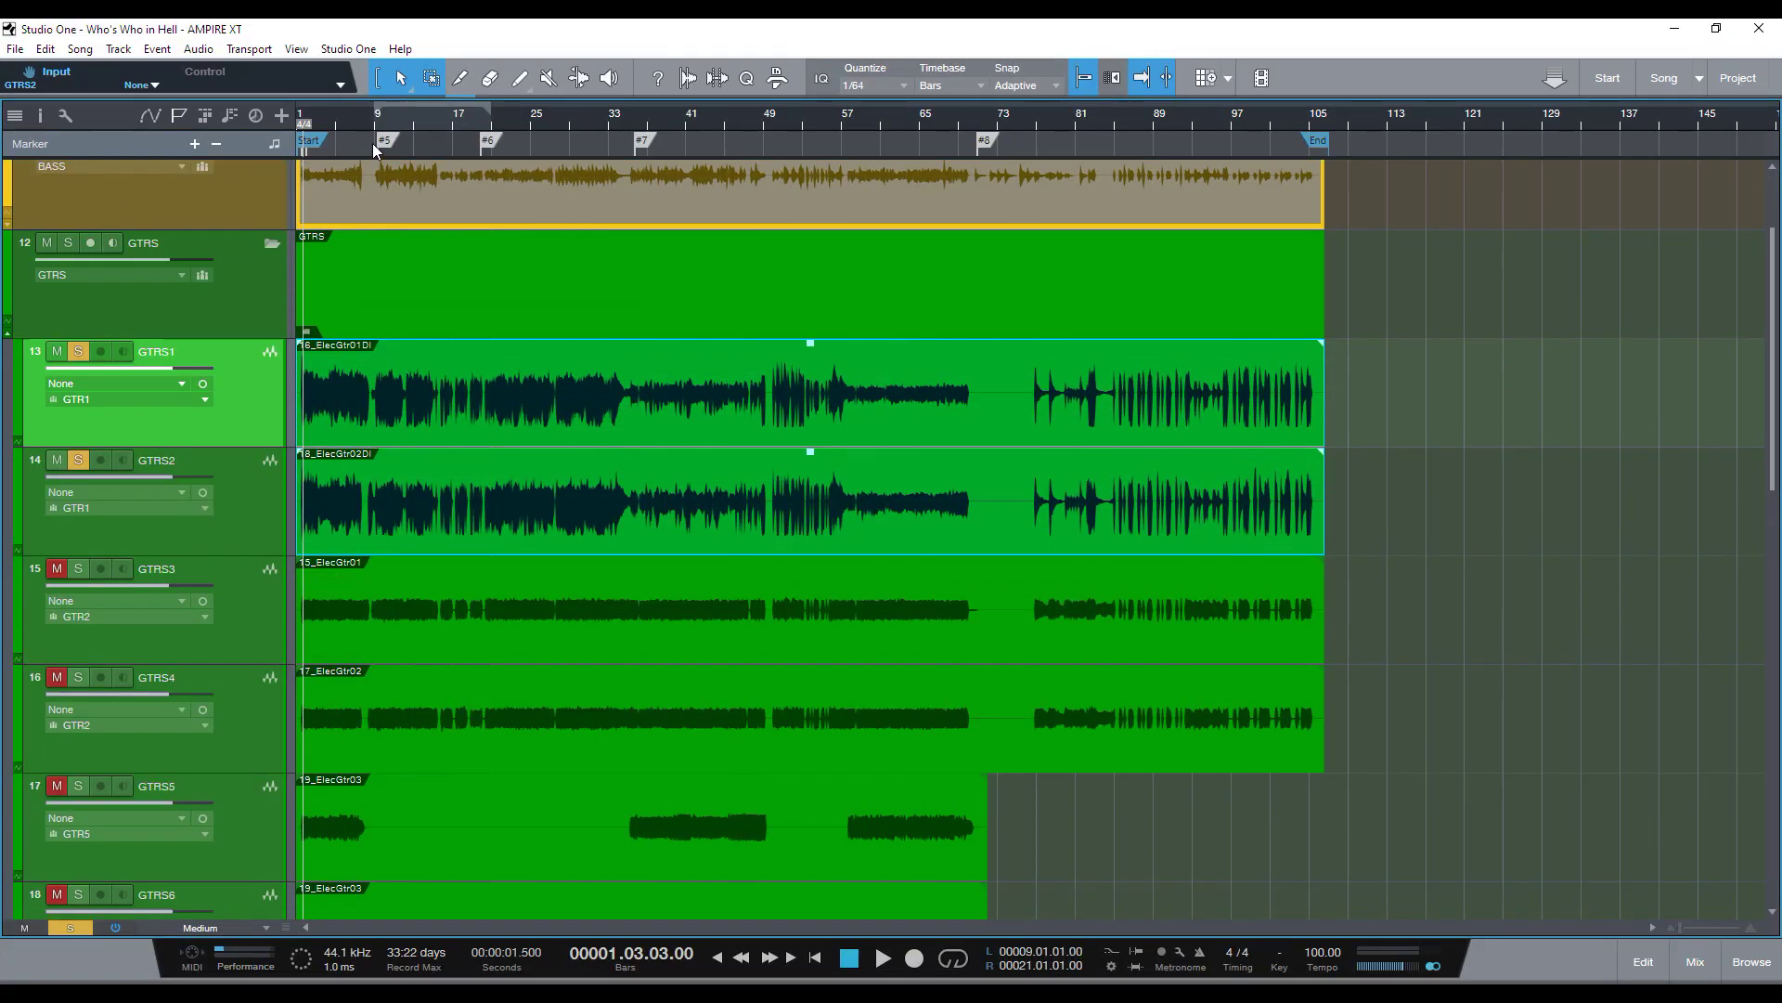
pyautogui.click(377, 119)
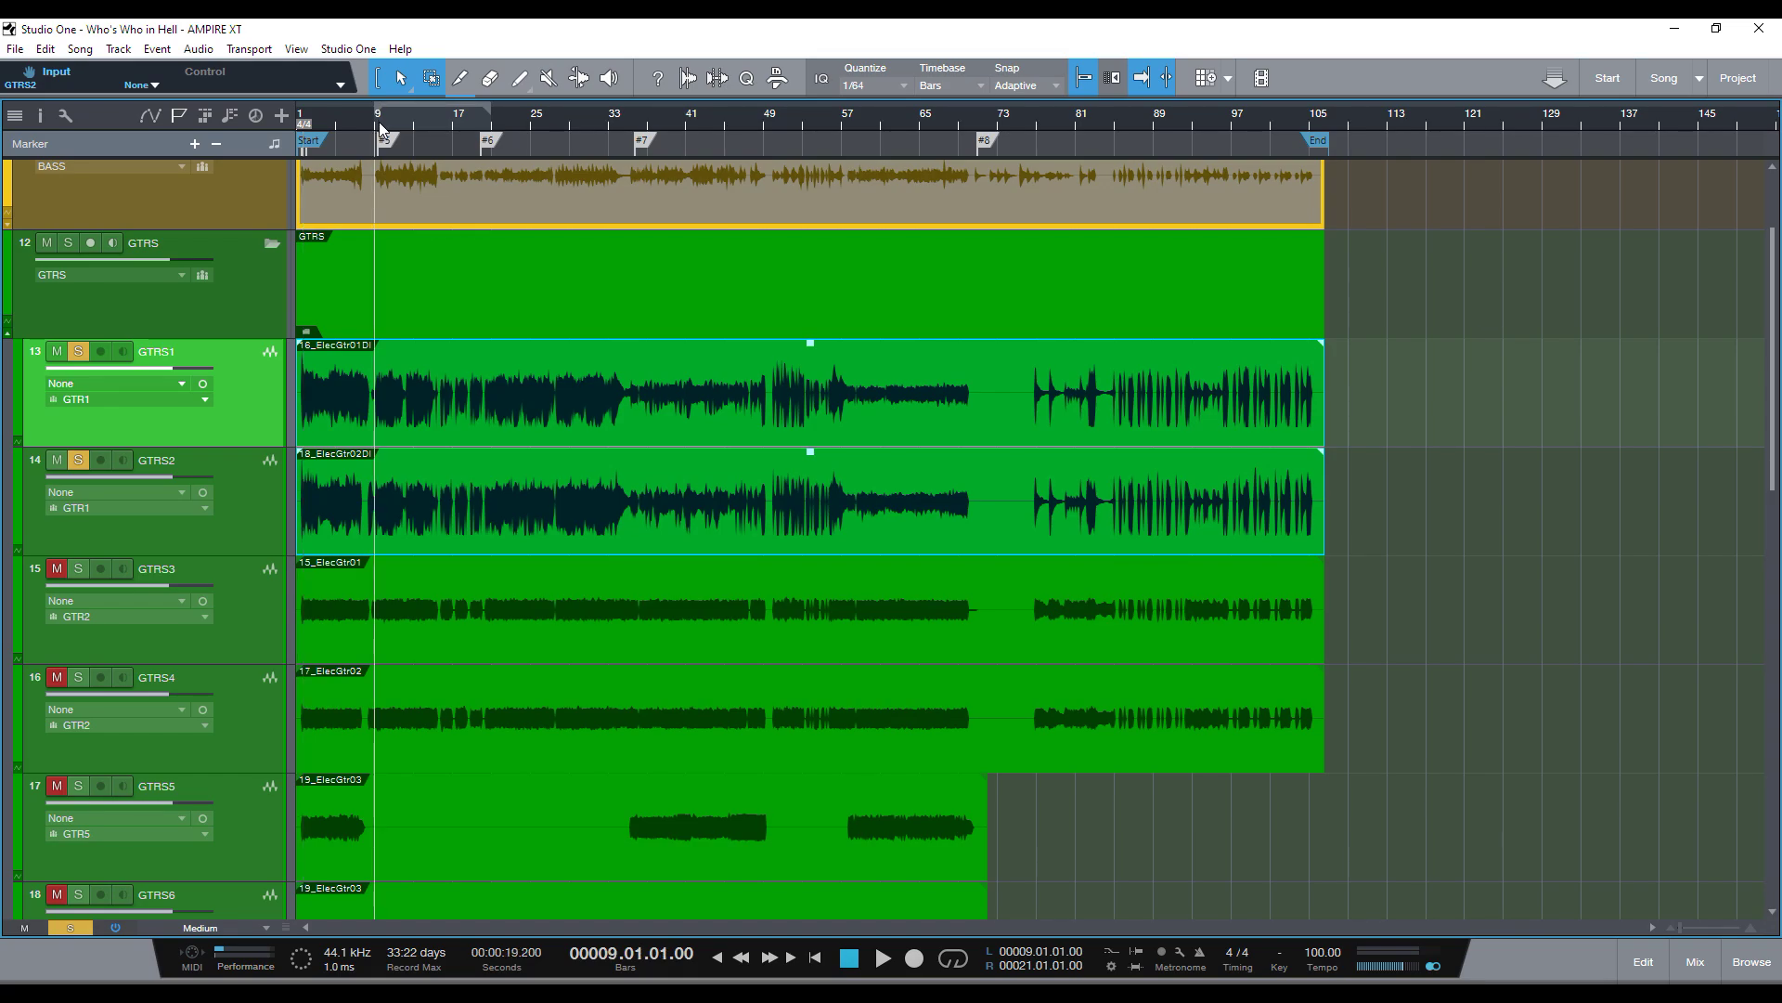
pyautogui.press('/')
pyautogui.press('space')
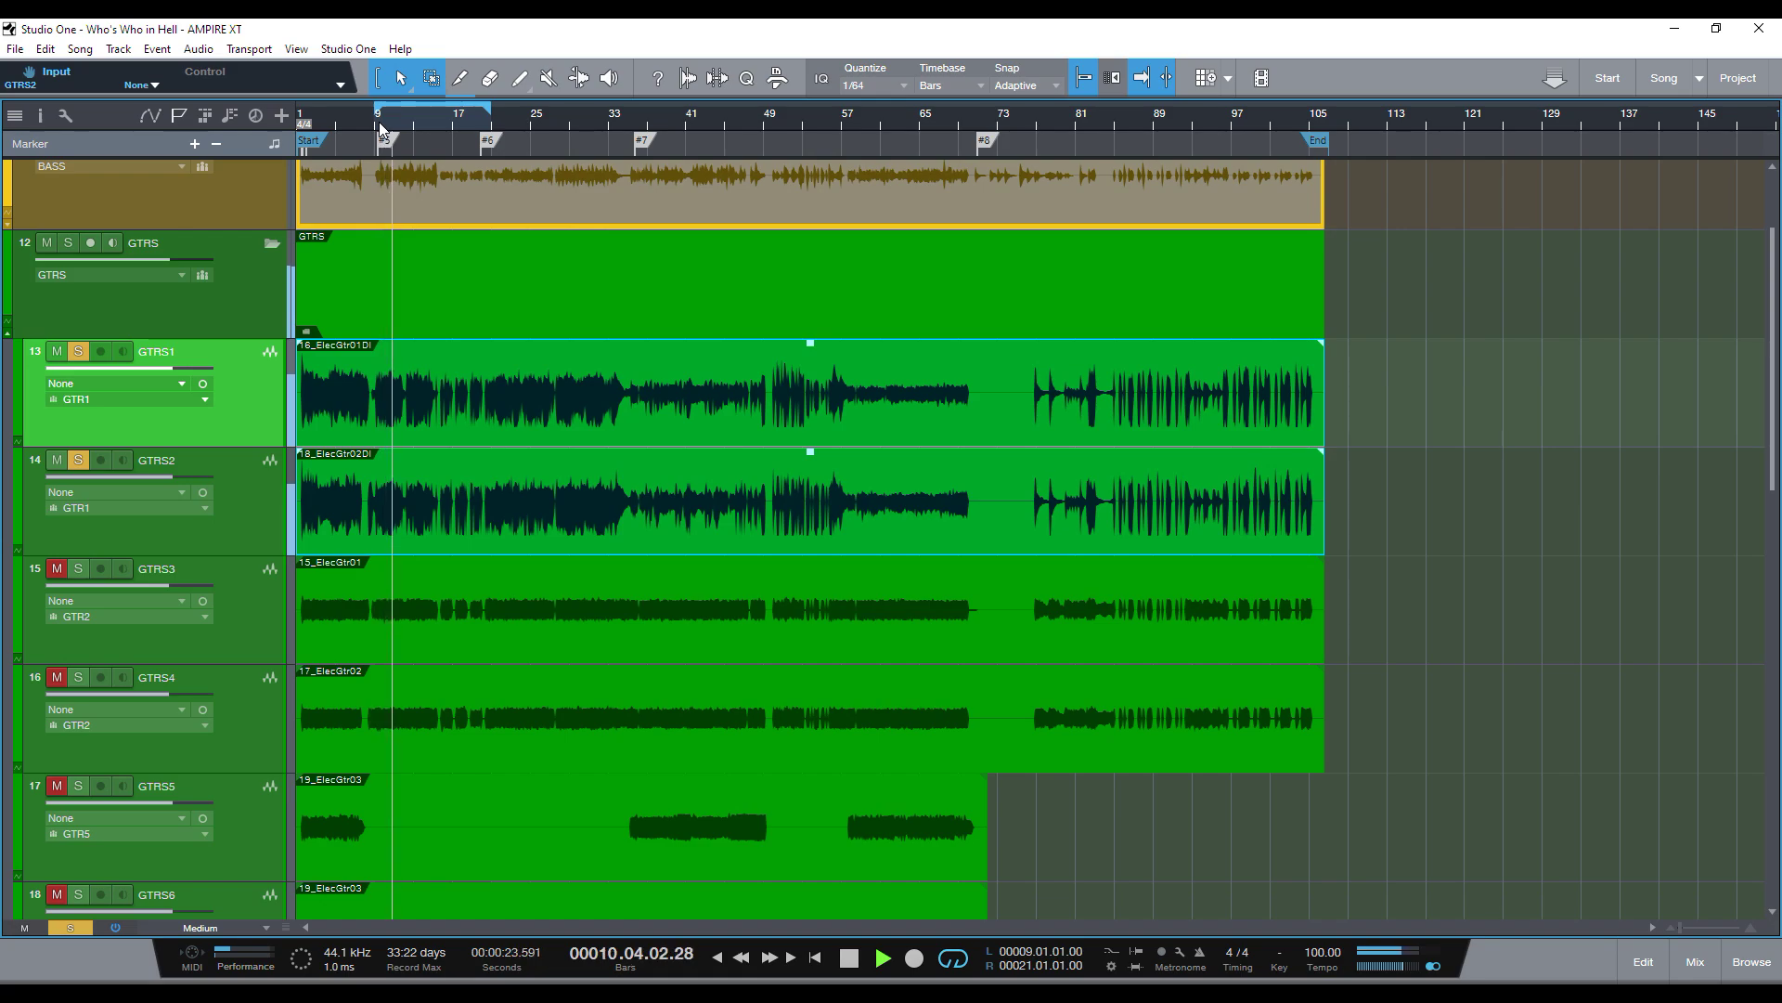
pyautogui.press('F3')
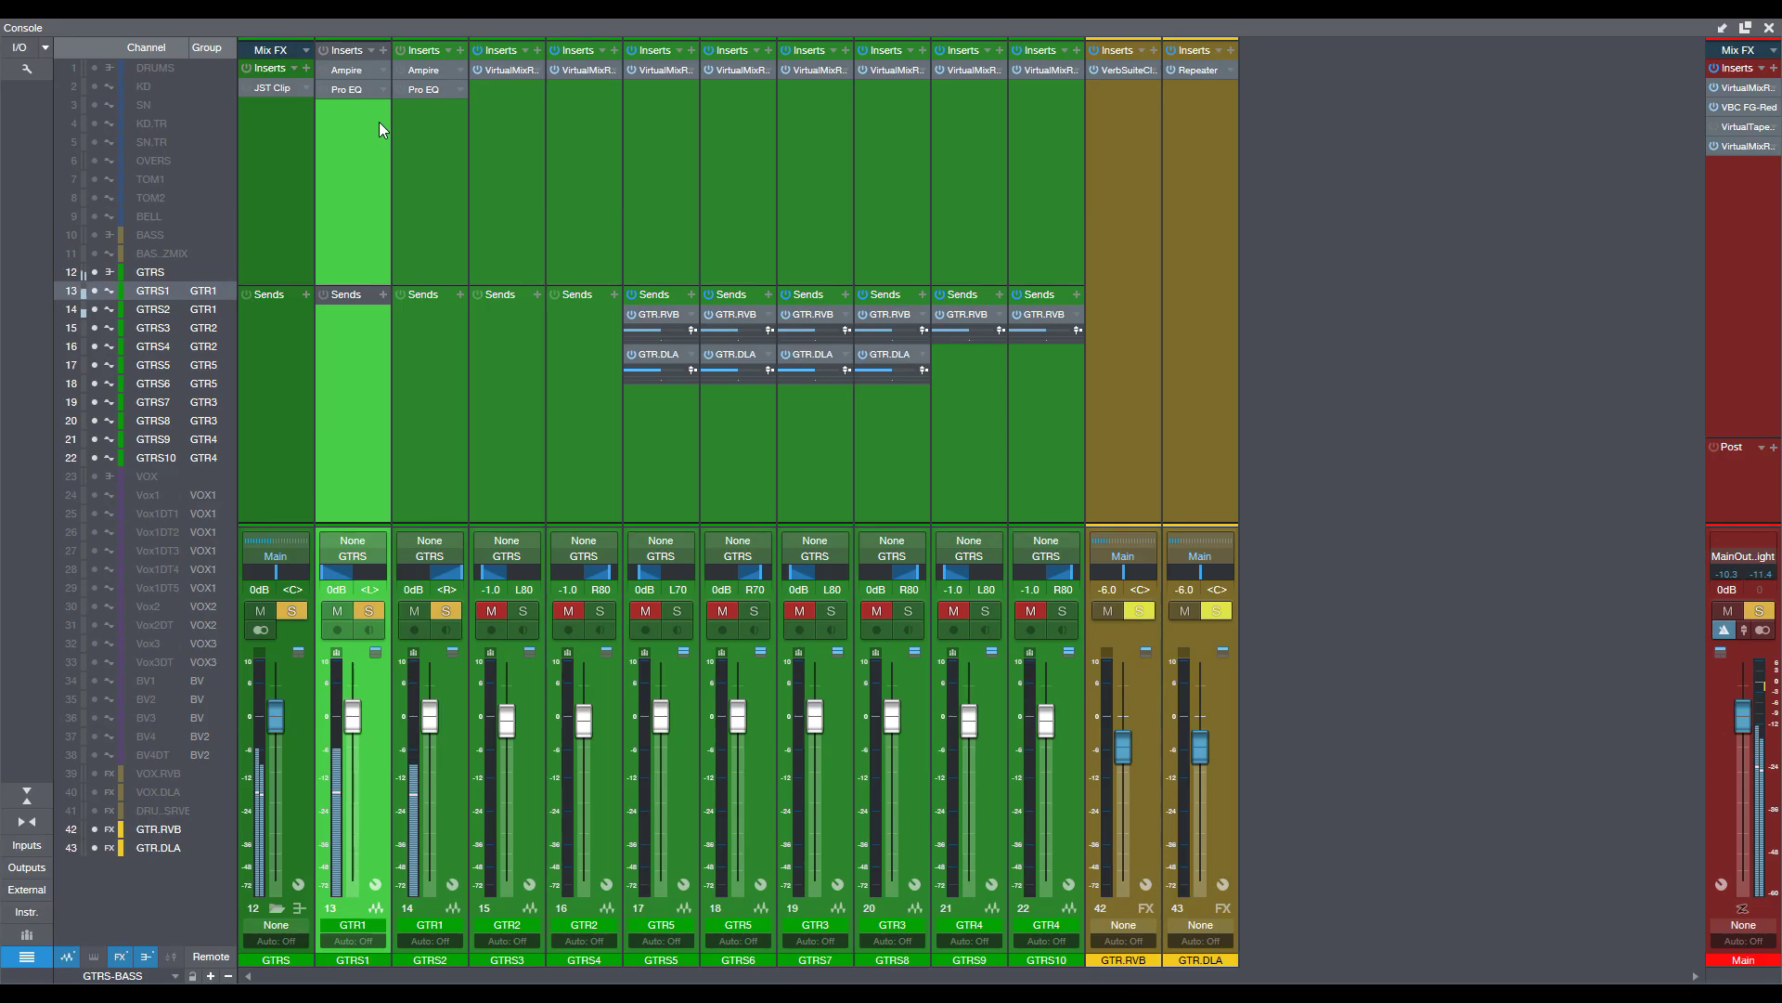
# Stop playback, open the GTRS1 inserts, view Pro EQ and return to Ampire, and re-enable the inserts on GTRS1 and GTRS2.
pyautogui.press('space')
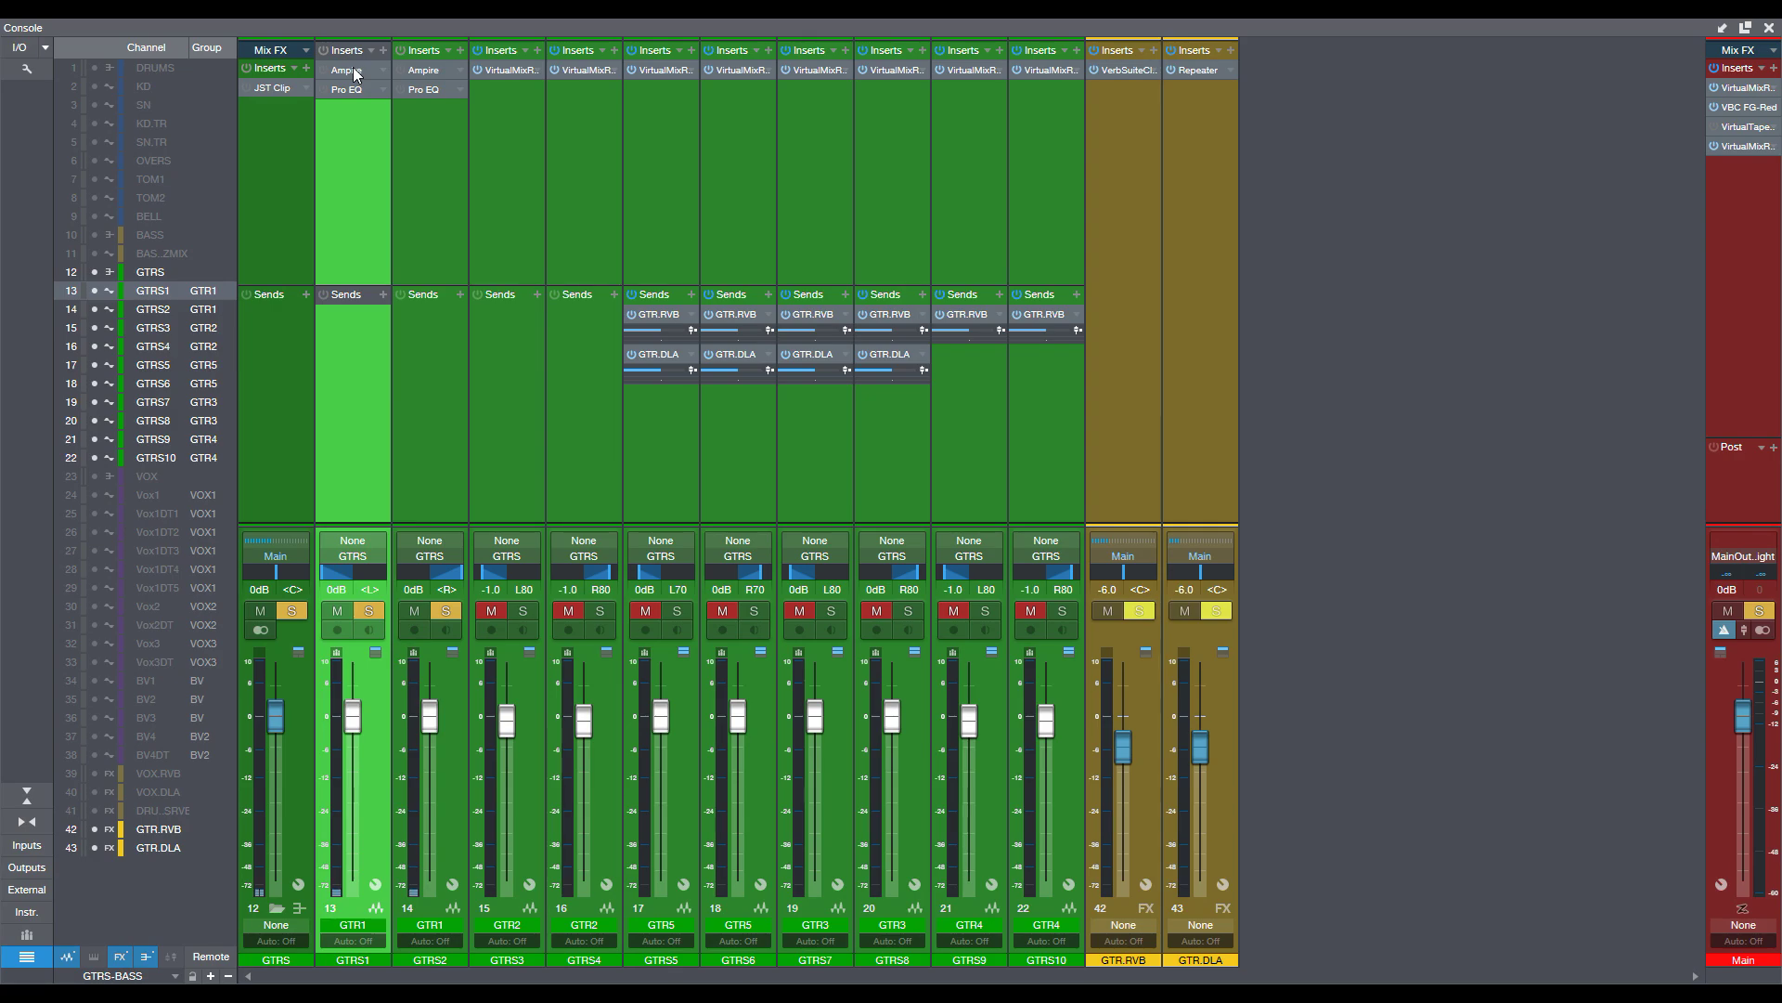
pyautogui.click(352, 71)
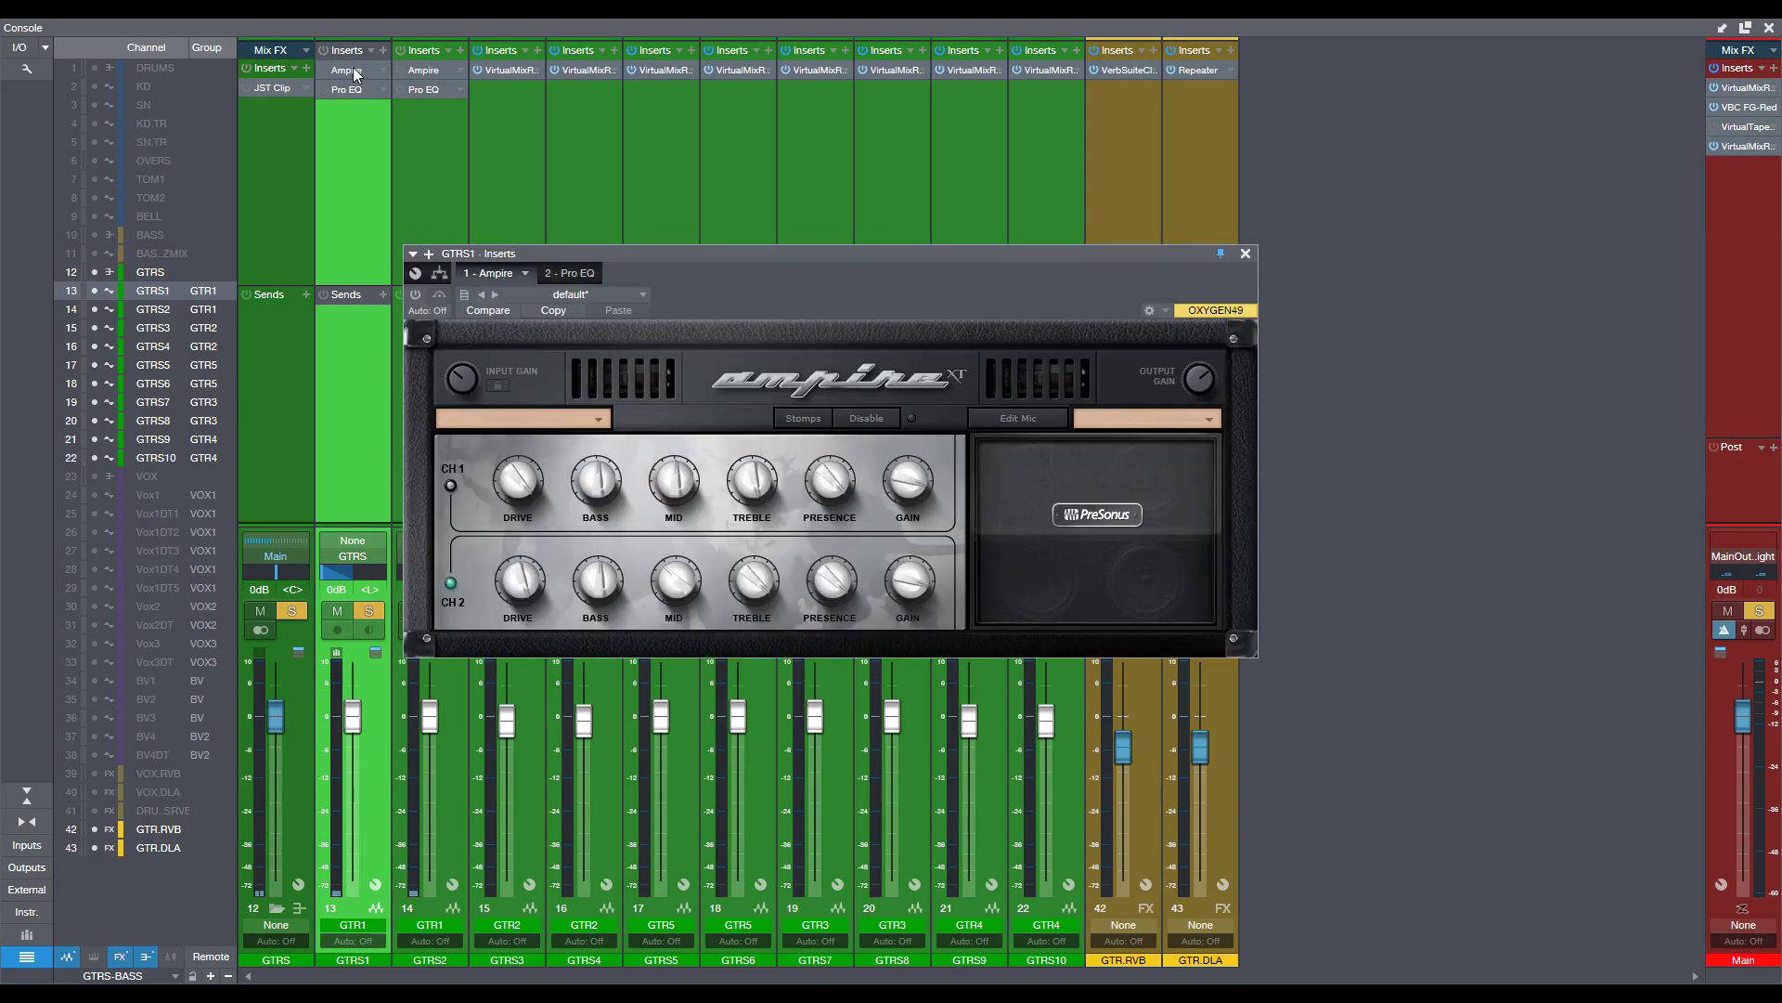
pyautogui.click(568, 273)
pyautogui.click(494, 273)
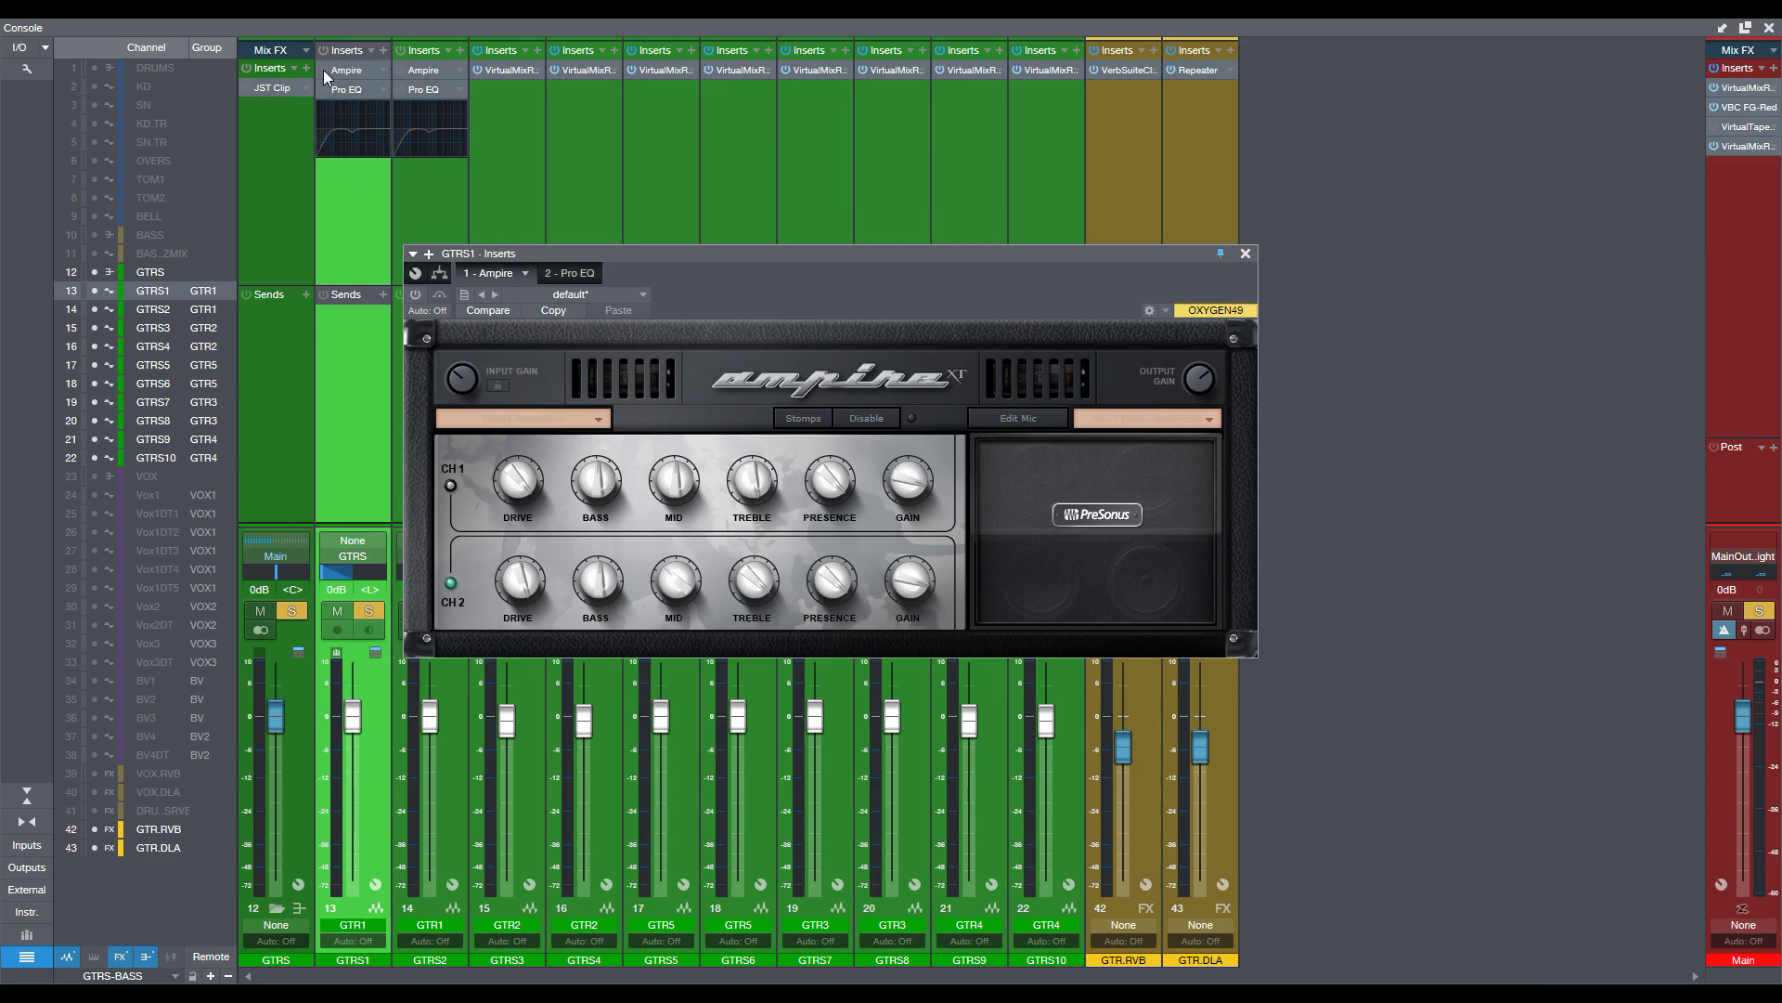
pyautogui.moveTo(514, 257); pyautogui.dragTo(204, 217)
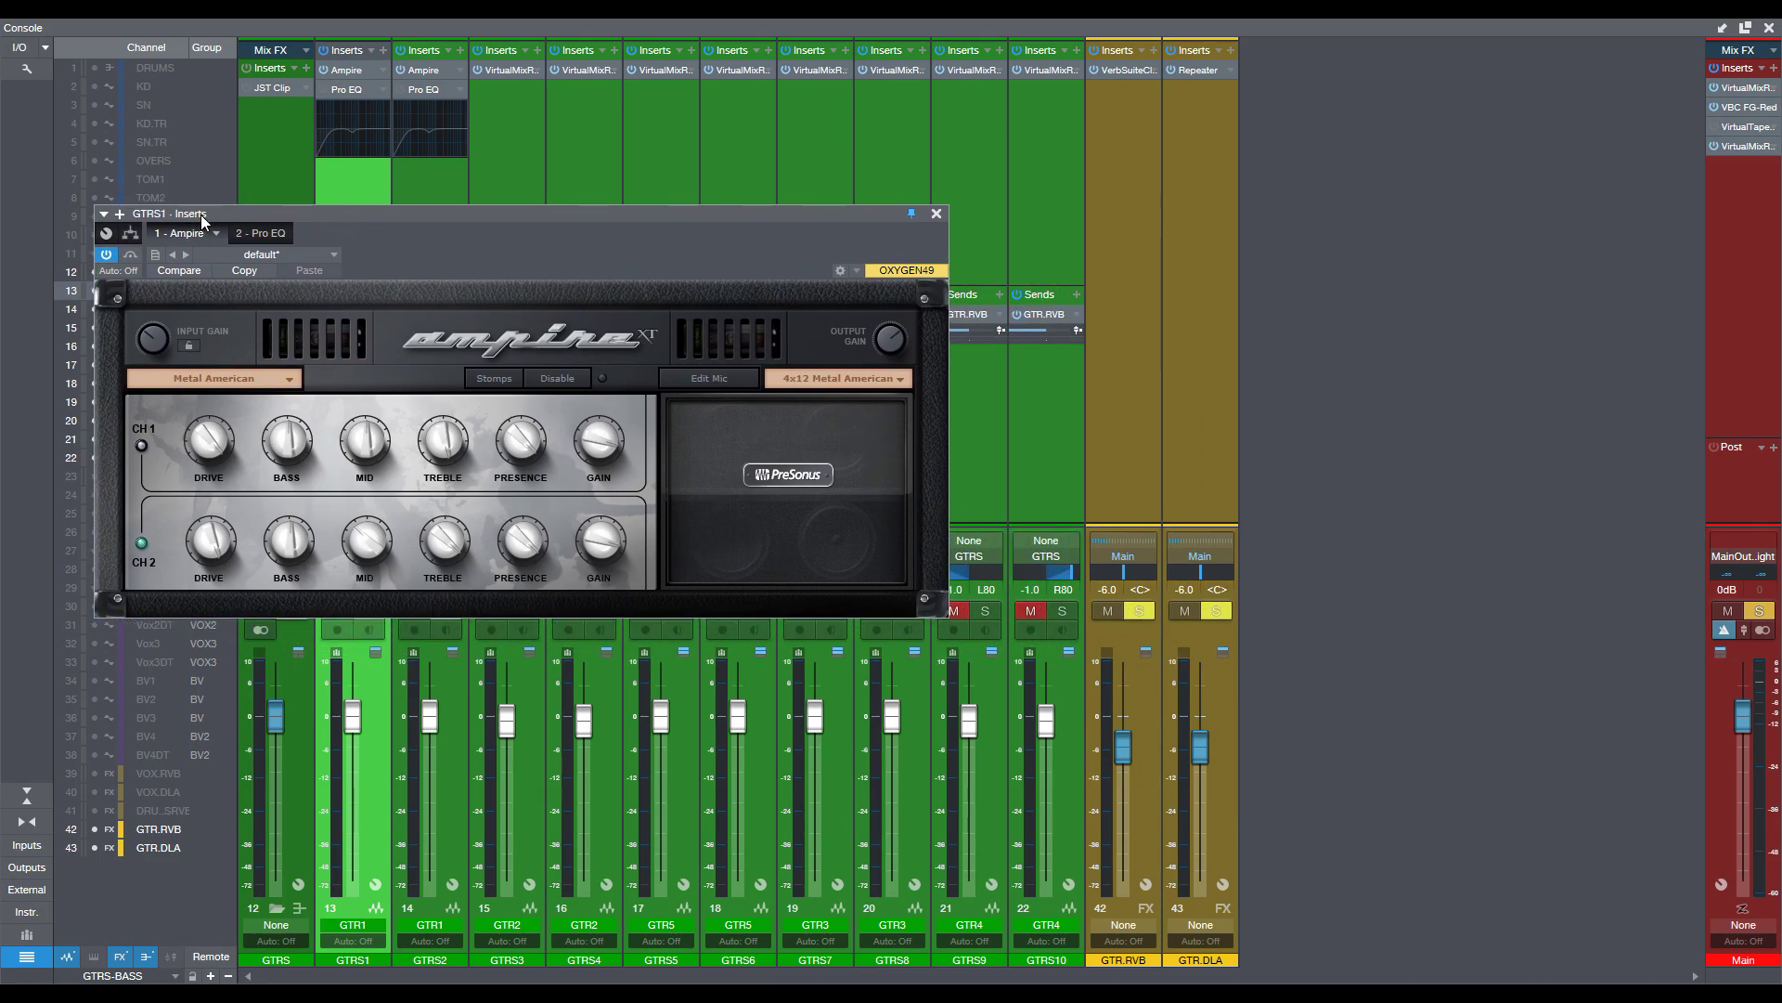
# Open Ampire for GTRS2 and place it beside the GTRS1 Ampire window.
pyautogui.click(425, 68)
pyautogui.moveTo(1004, 167); pyautogui.dragTo(1051, 195)
pyautogui.moveTo(841, 215); pyautogui.dragTo(817, 198)
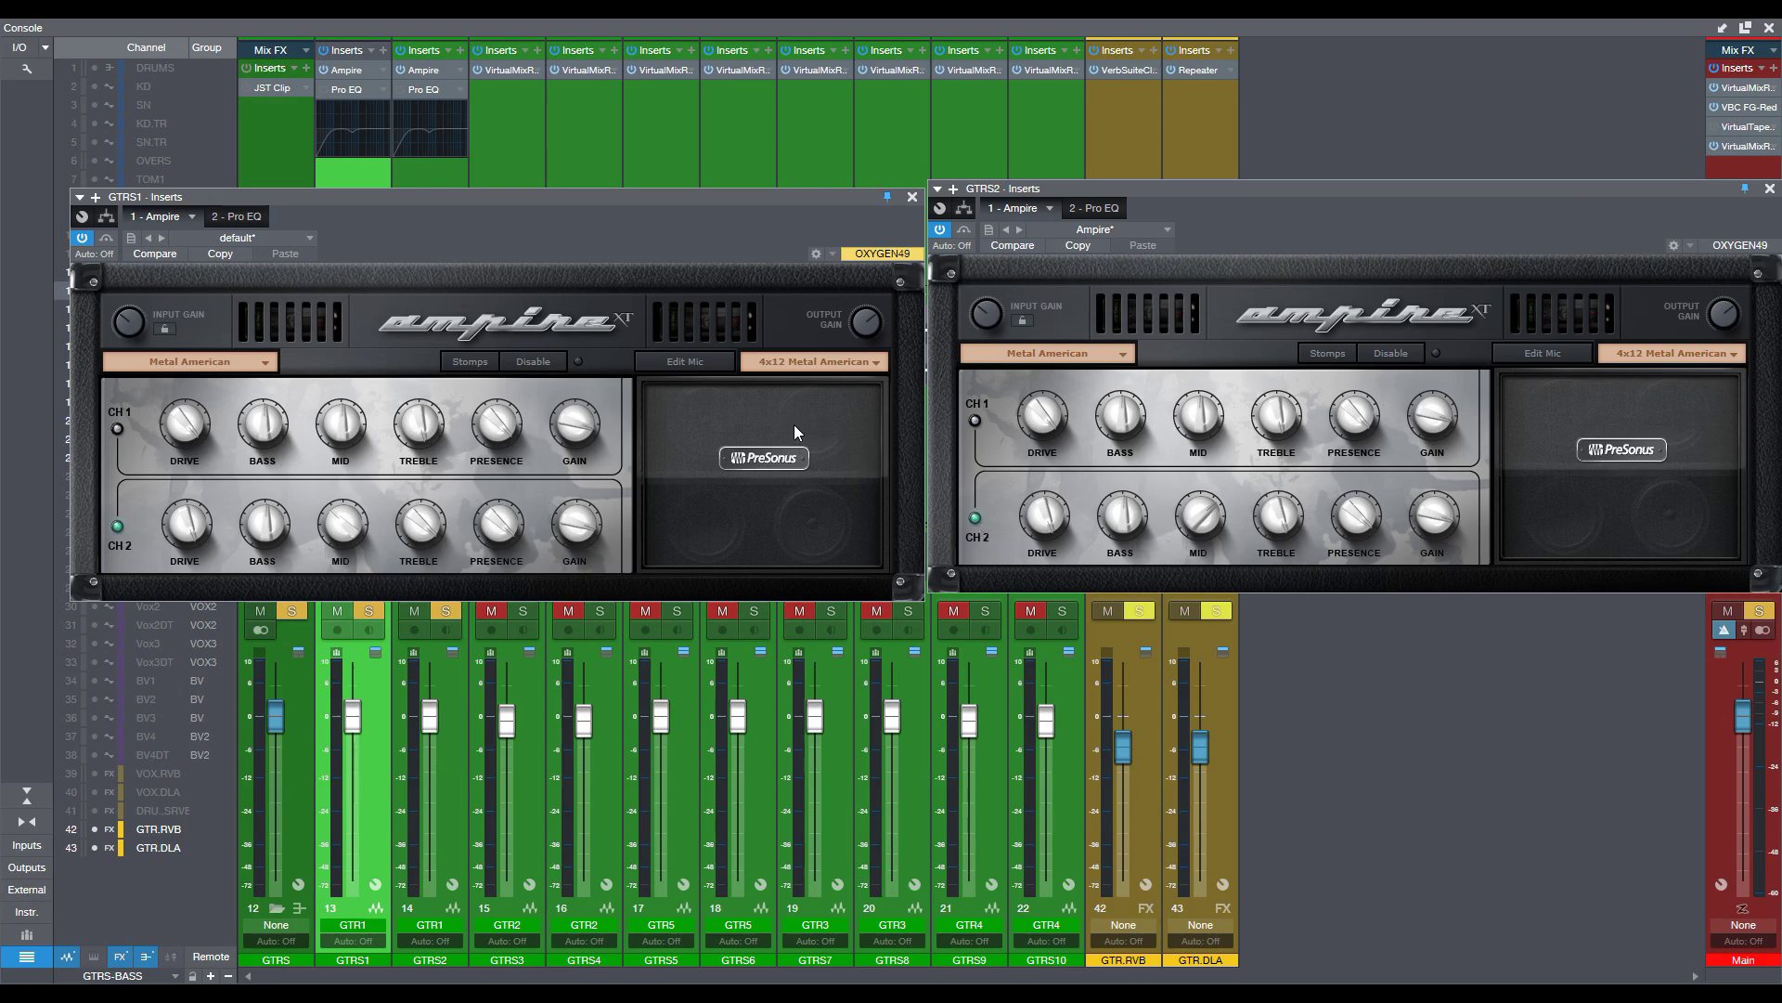
# Inspect the cabinet microphone settings in both Ampire windows, and return both to the speaker cabinet view.
pyautogui.click(703, 369)
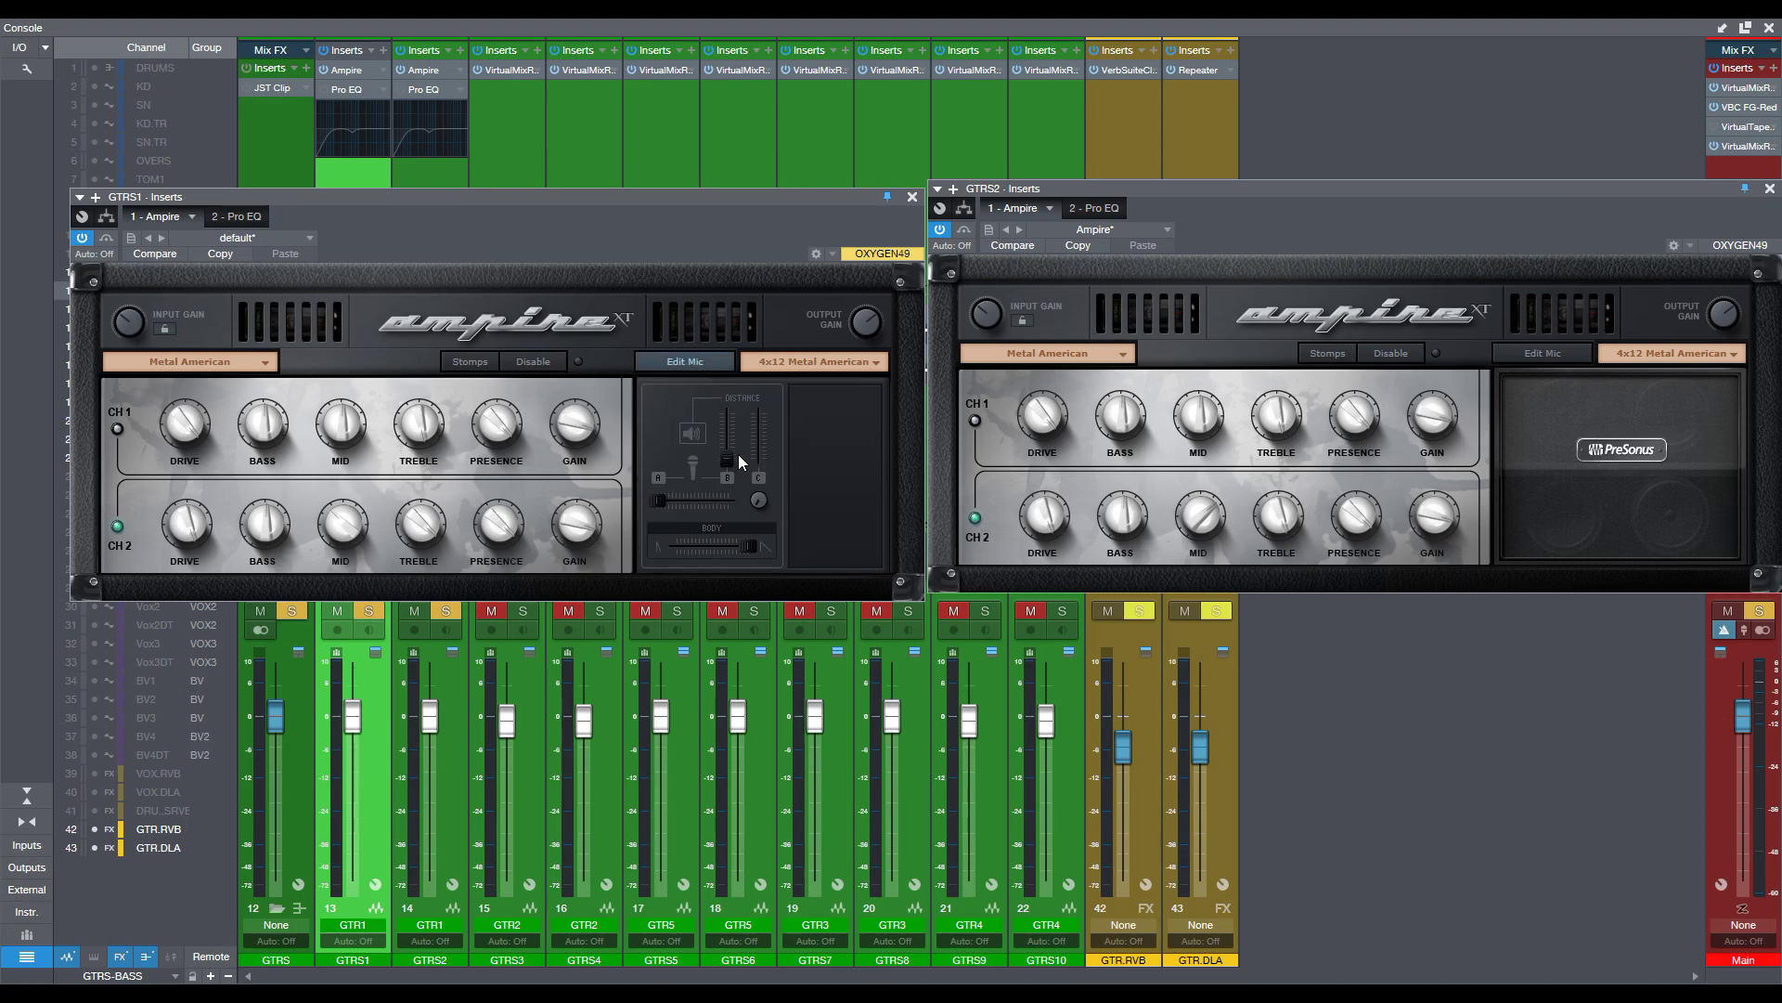
pyautogui.click(1545, 354)
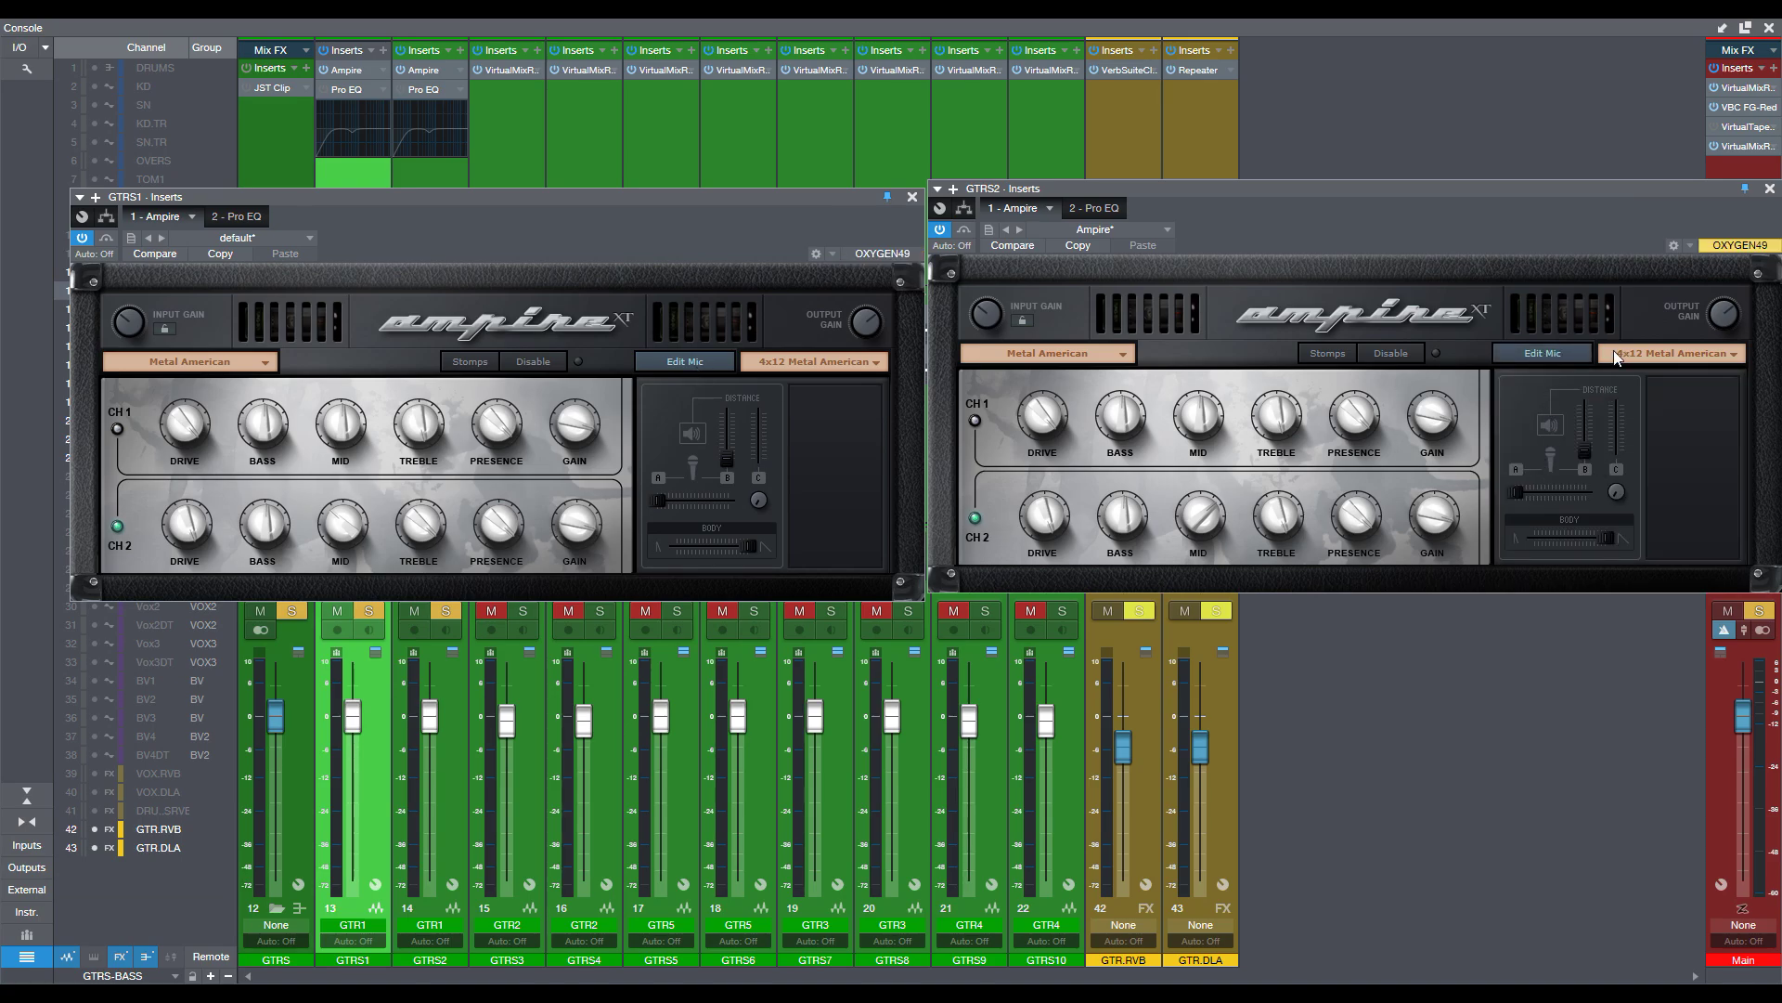
pyautogui.click(1563, 355)
pyautogui.click(665, 368)
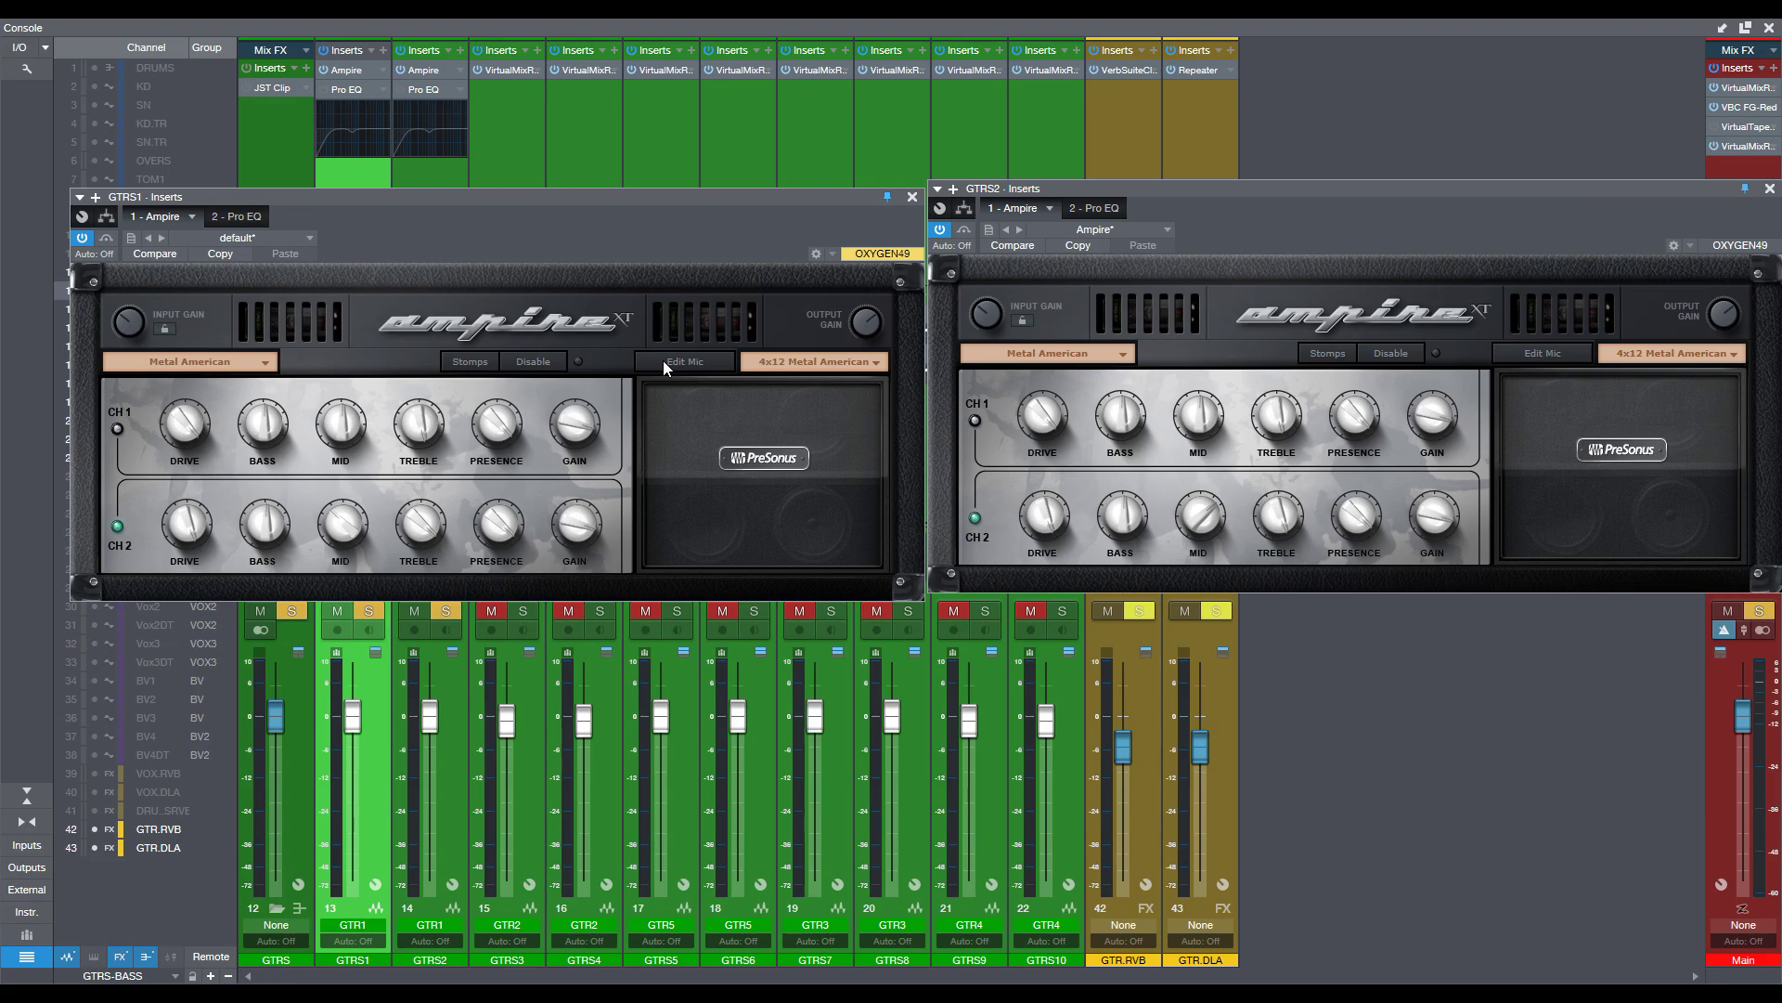
# Solo only GTRS1, centre its pan, bypass its Pro EQ, and play it through Ampire alone.
pyautogui.moveTo(438, 196); pyautogui.dragTo(774, 186)
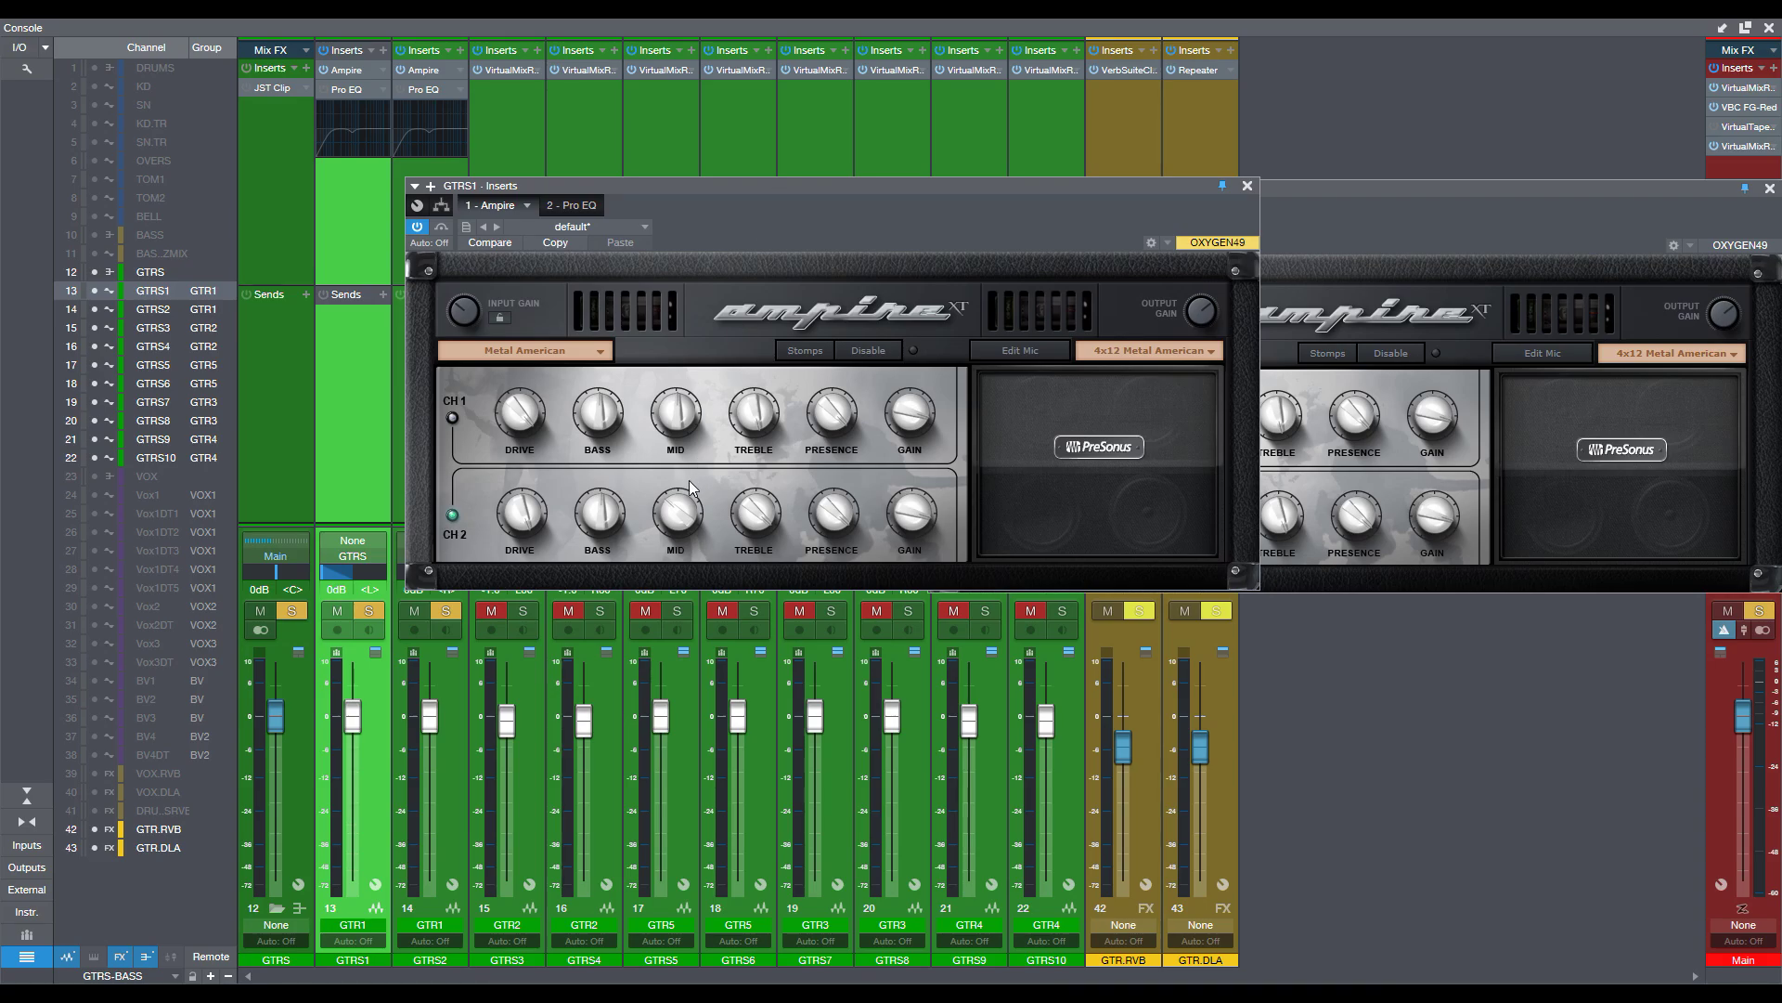
pyautogui.click(362, 609)
pyautogui.keyDown('alt'); pyautogui.click(350, 575); pyautogui.keyUp('alt')
pyautogui.moveTo(1071, 187); pyautogui.dragTo(1121, 202)
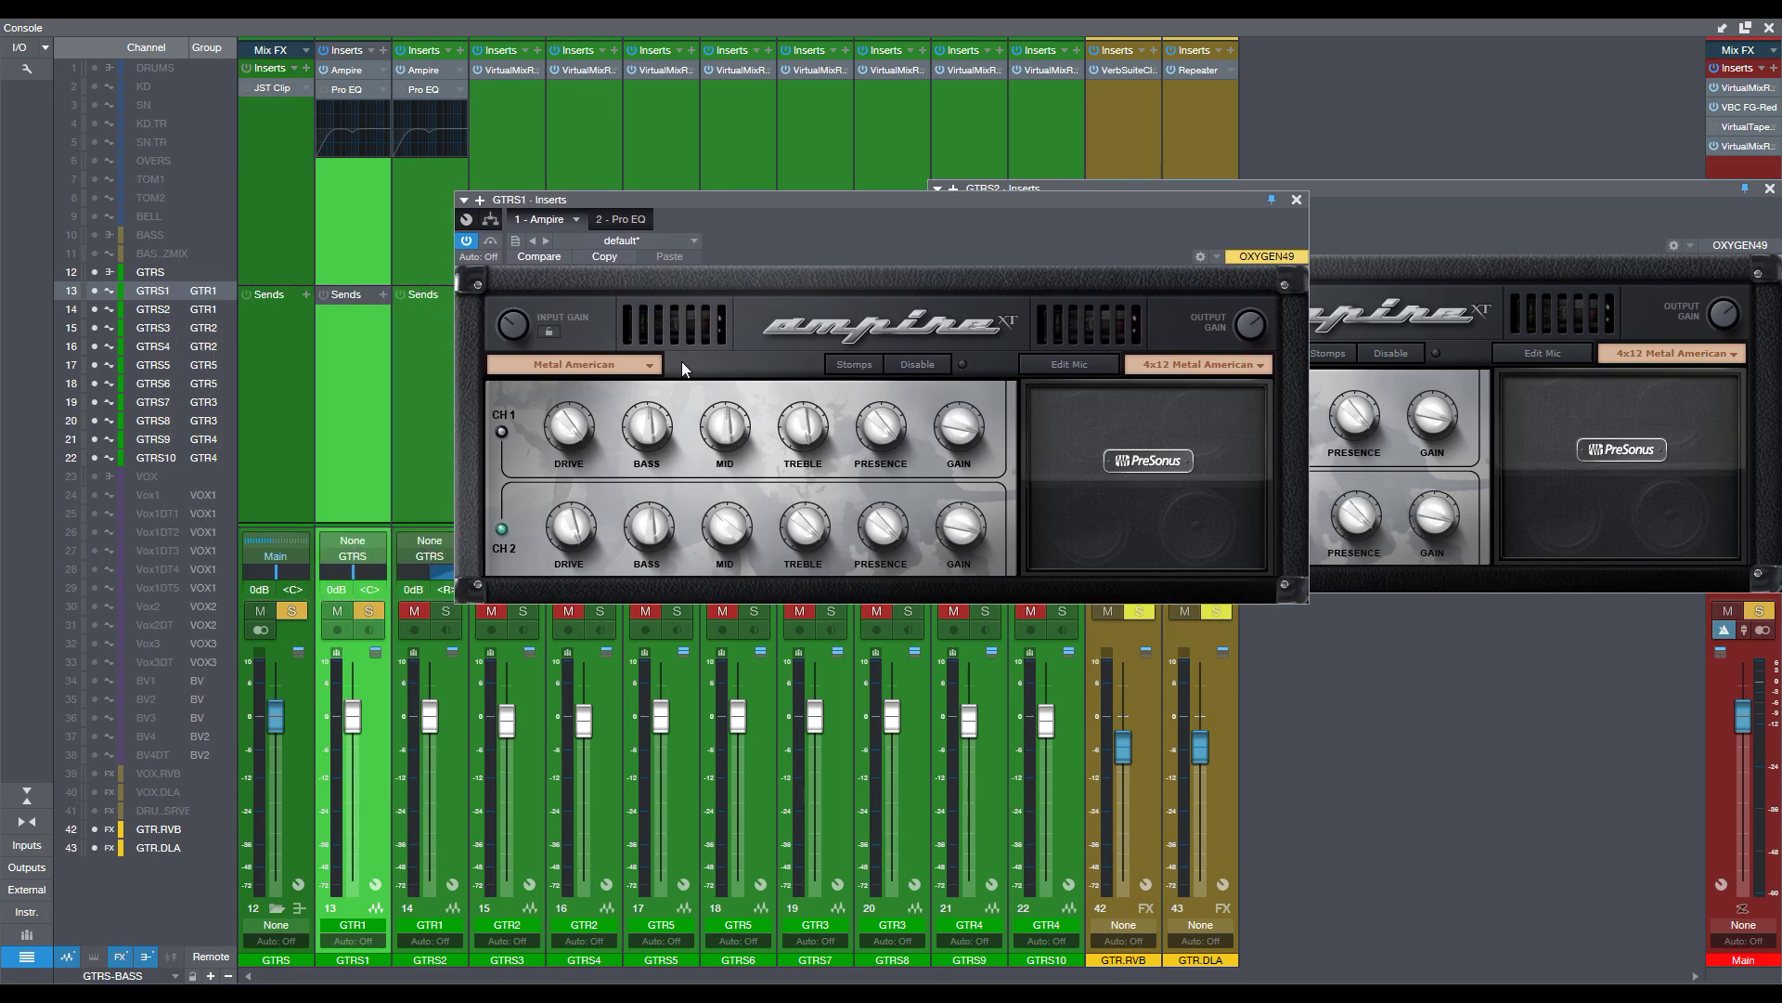
pyautogui.click(354, 90)
pyautogui.press('space')
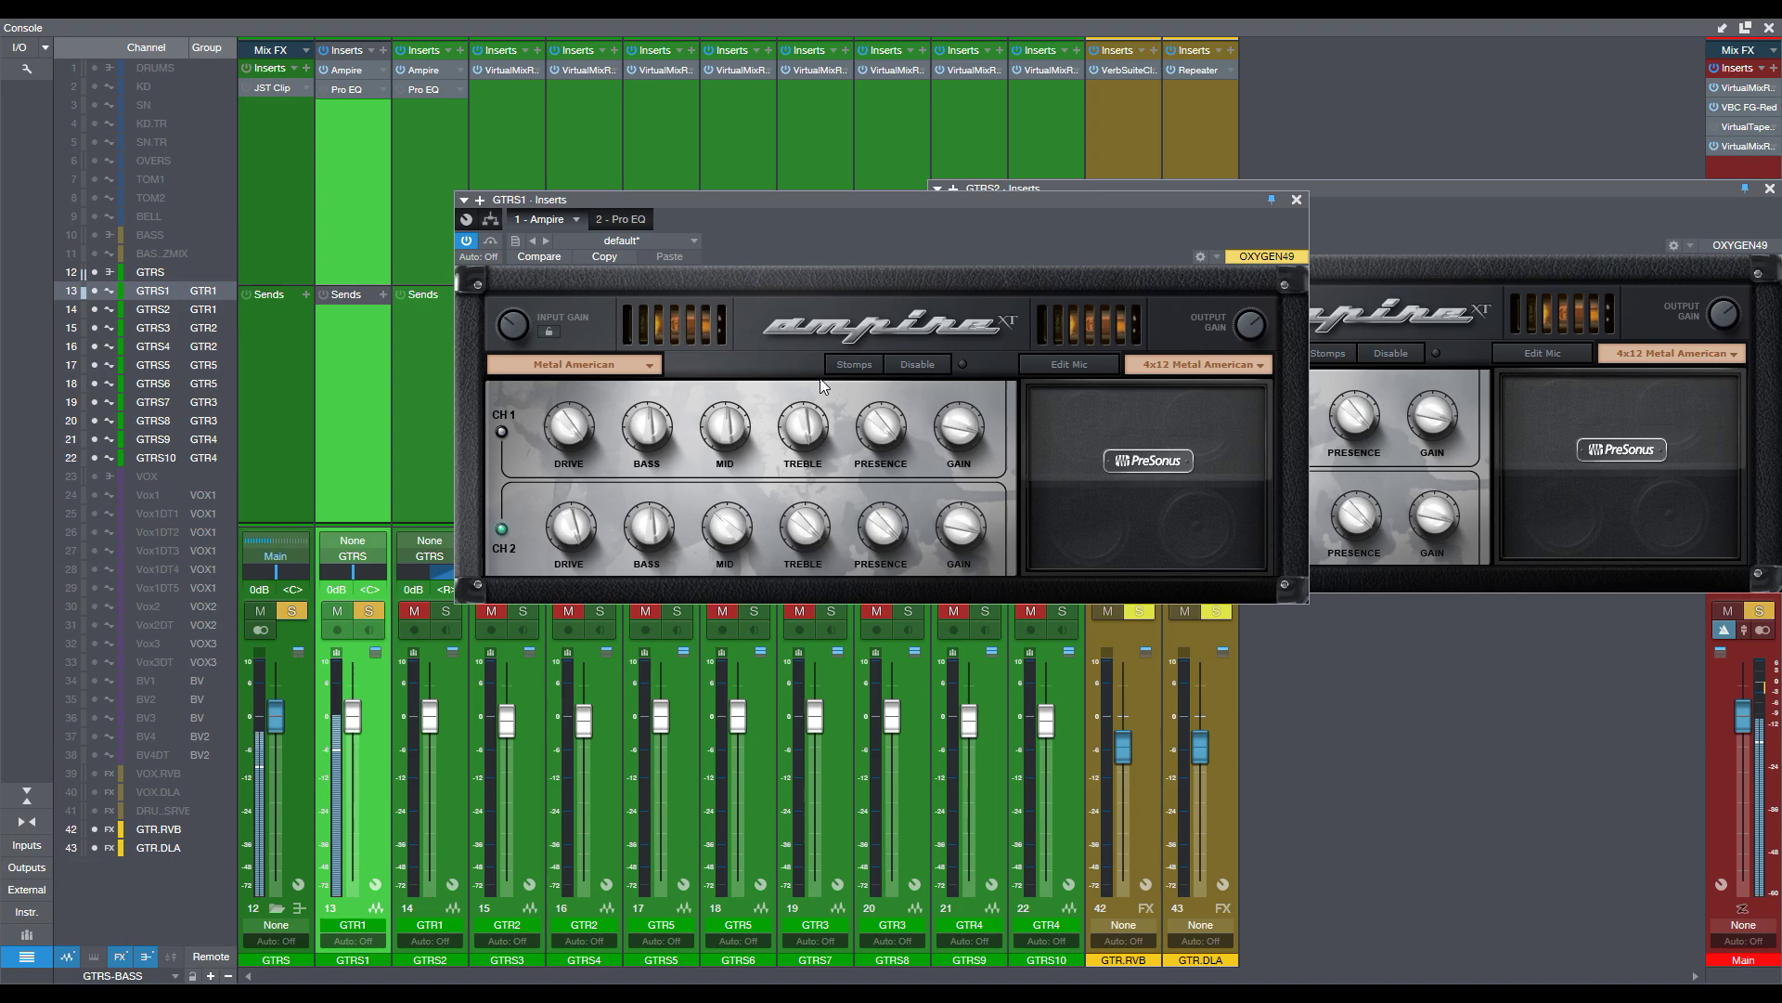
# Check and hide the stomp effects in GTRS1's Ampire, and audition the amp's channel 2 Mid control during playback.
pyautogui.click(854, 365)
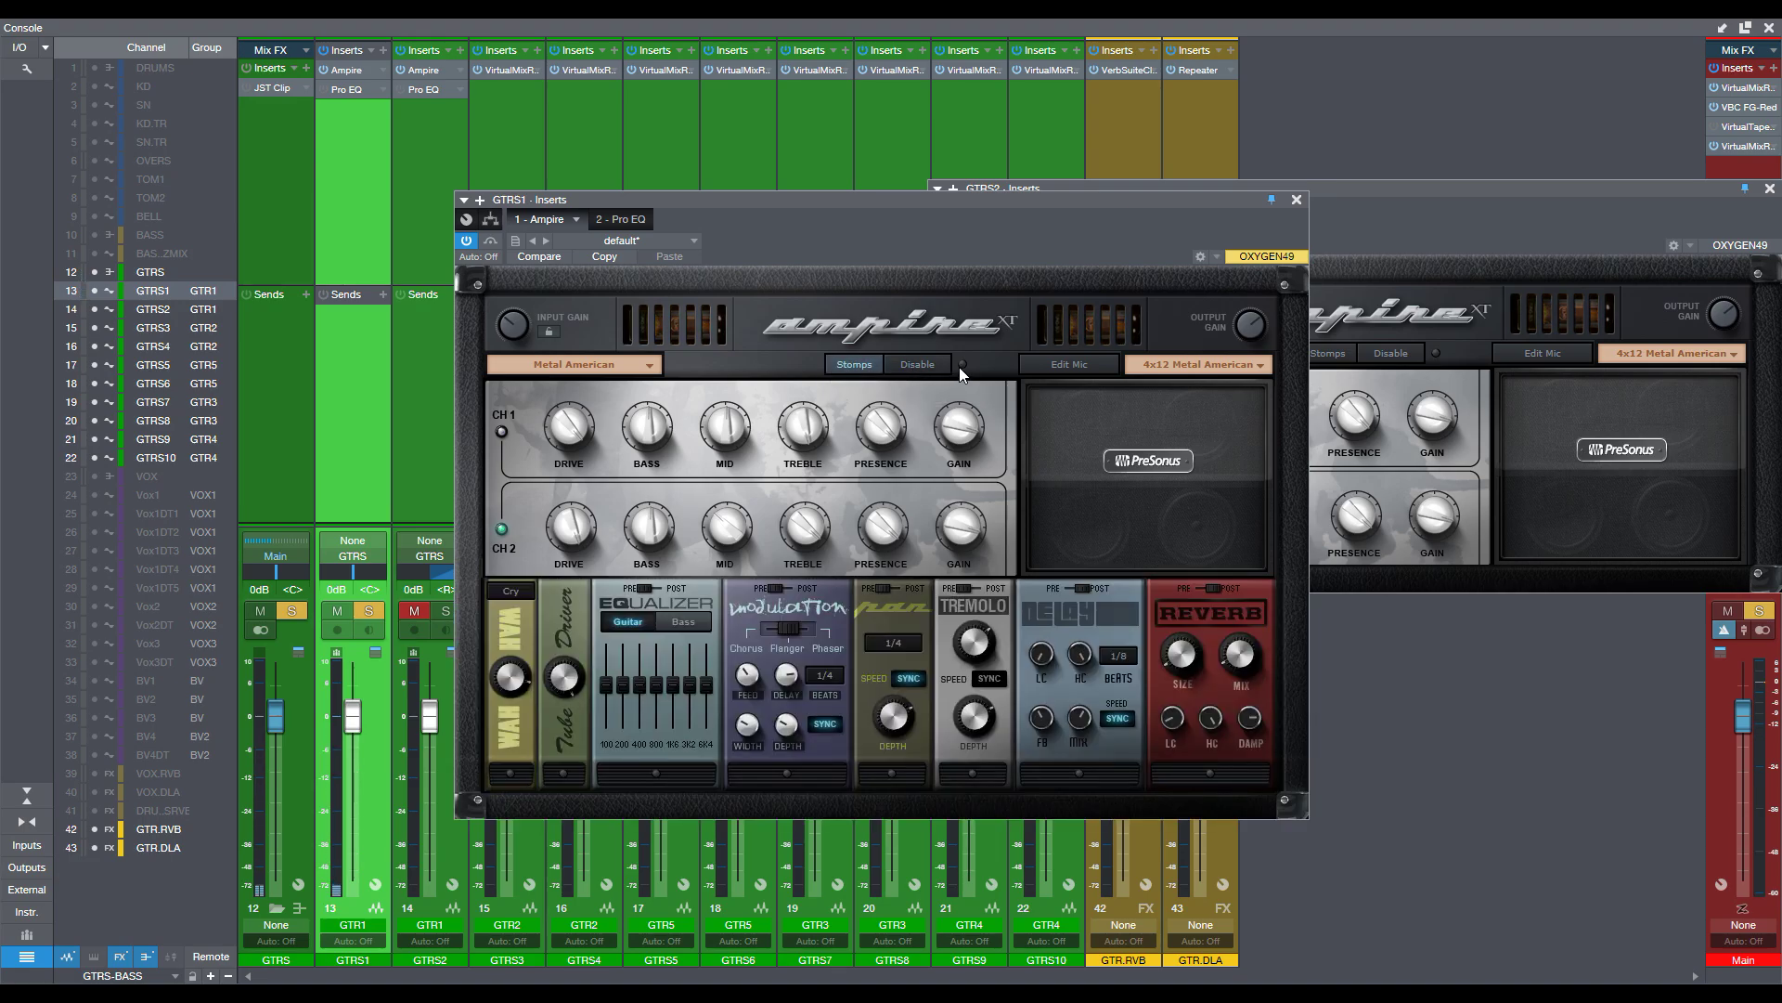
pyautogui.click(854, 365)
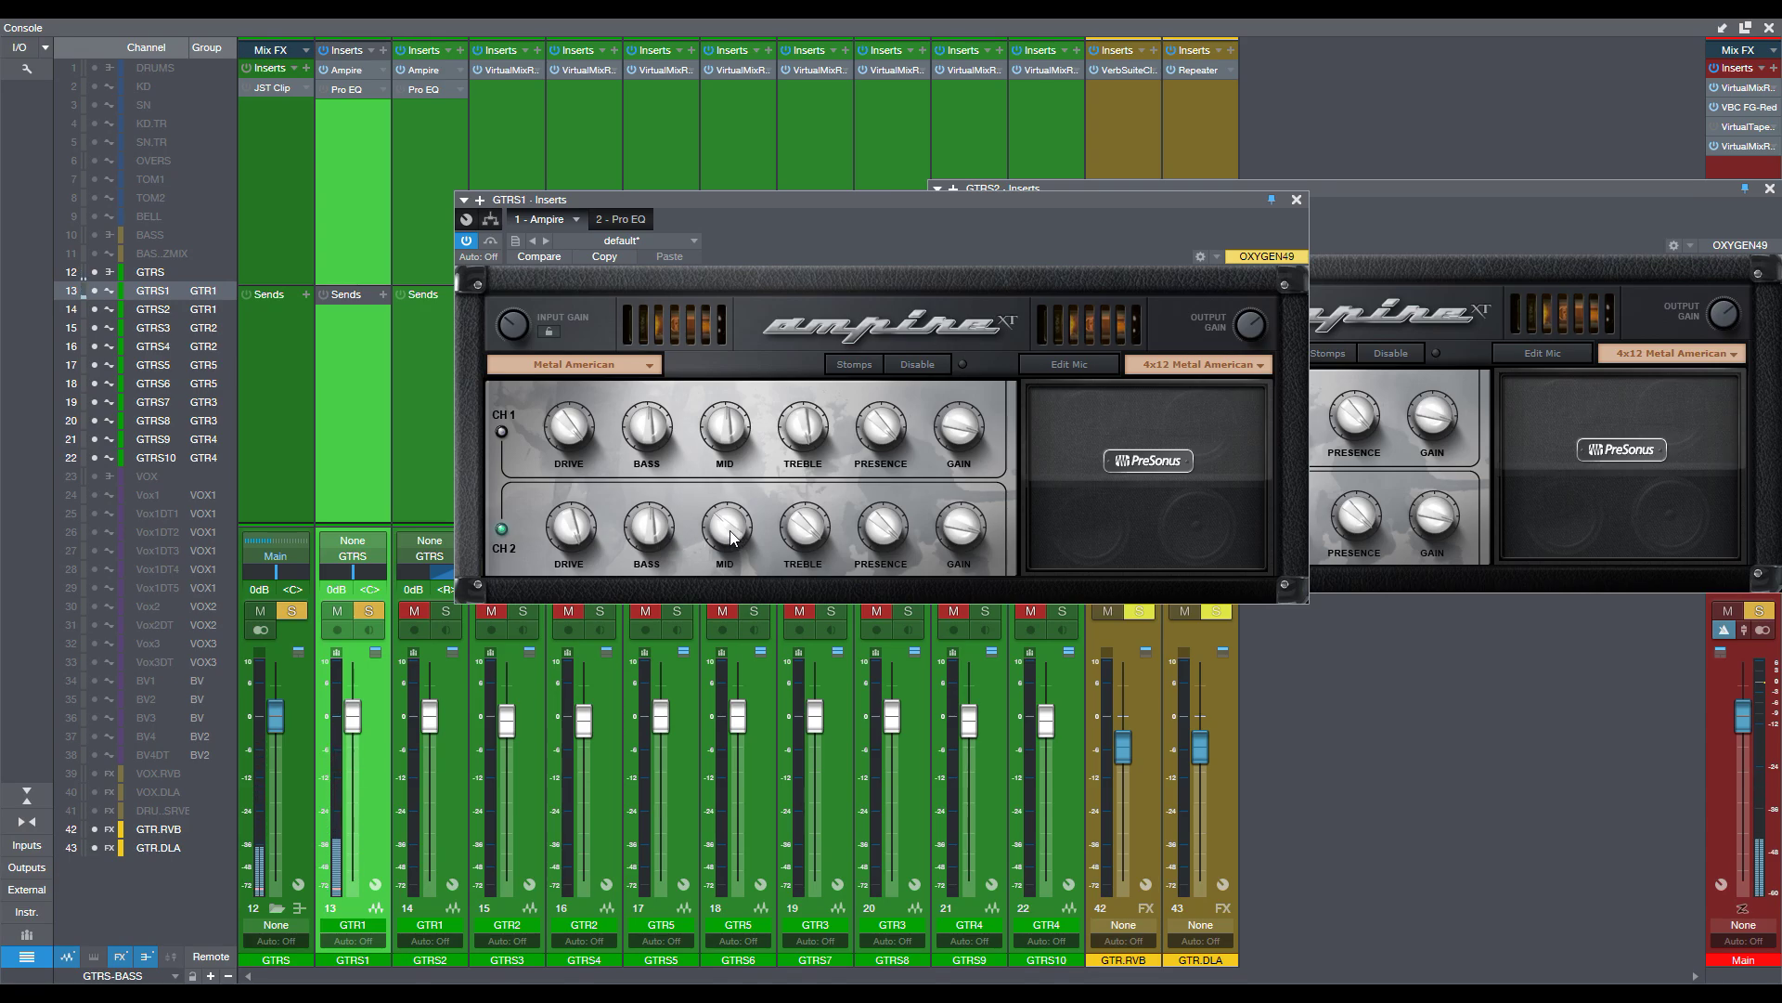
pyautogui.moveTo(730, 531)
pyautogui.mouseDown()
pyautogui.moveTo(730, 483)
pyautogui.moveTo(718, 522)
pyautogui.mouseUp()
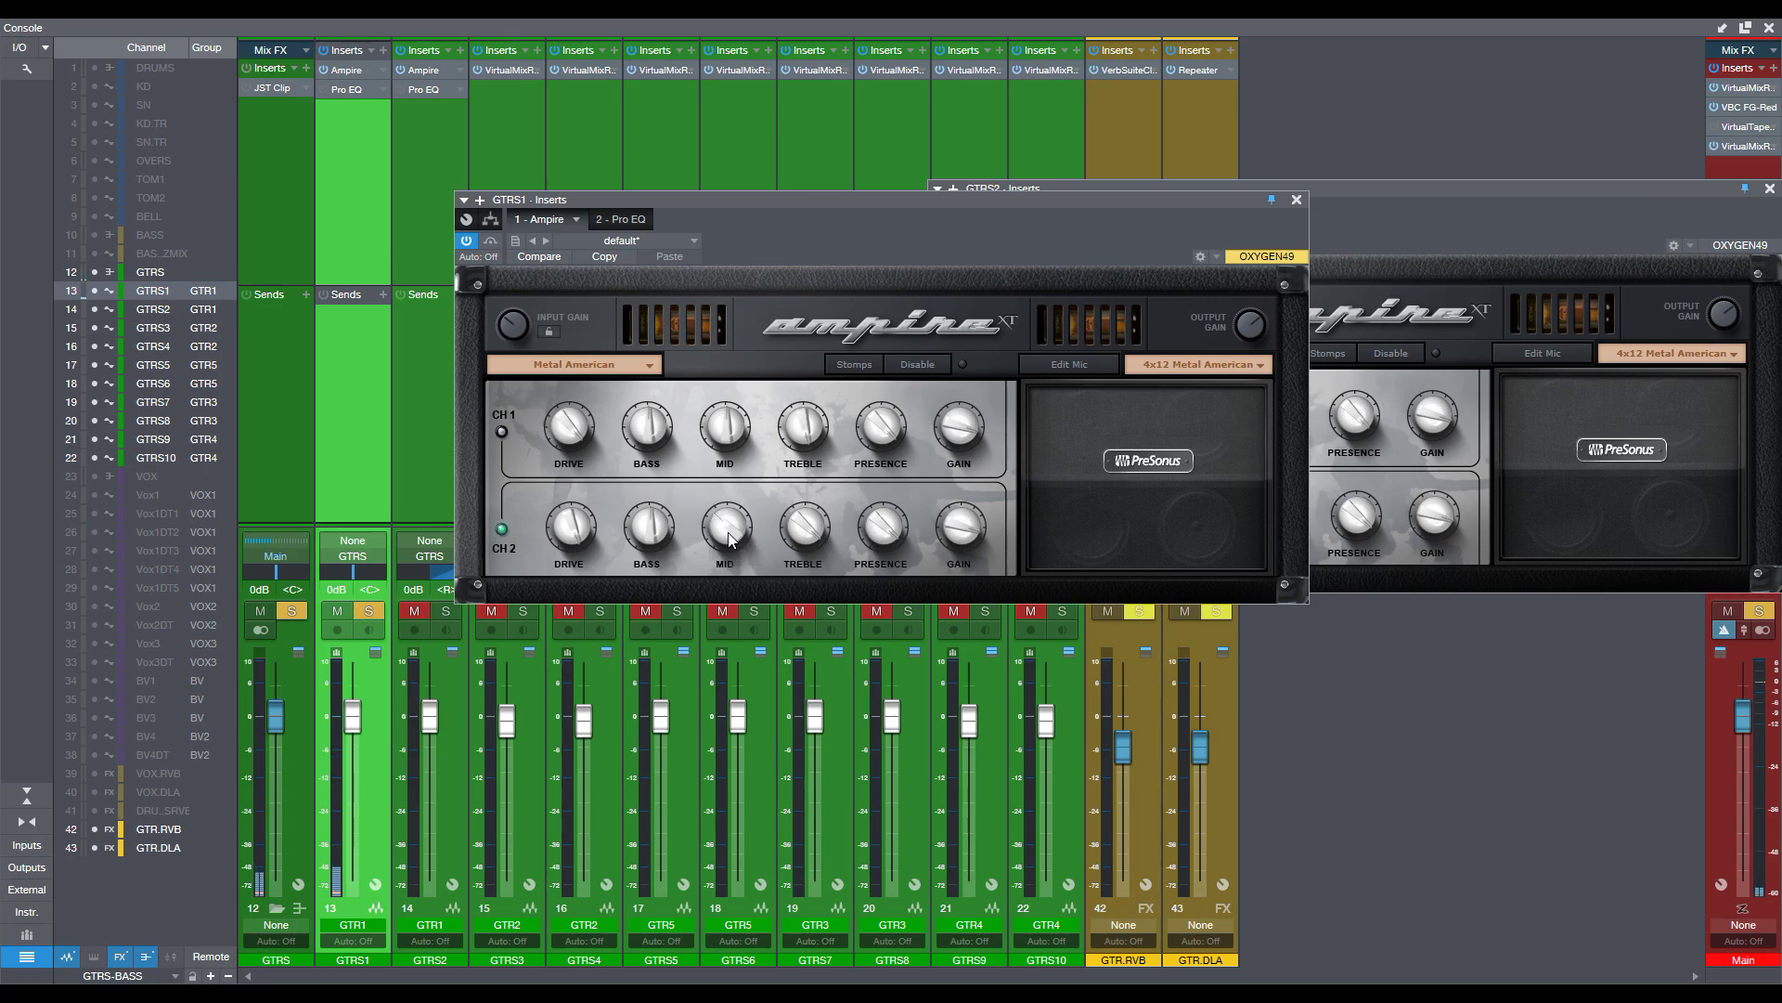
pyautogui.moveTo(732, 537); pyautogui.dragTo(726, 527)
# Pan GTRS1 back hard left, solo it together with GTRS2, and place the two Ampire windows side by side.
pyautogui.moveTo(799, 200); pyautogui.dragTo(694, 209)
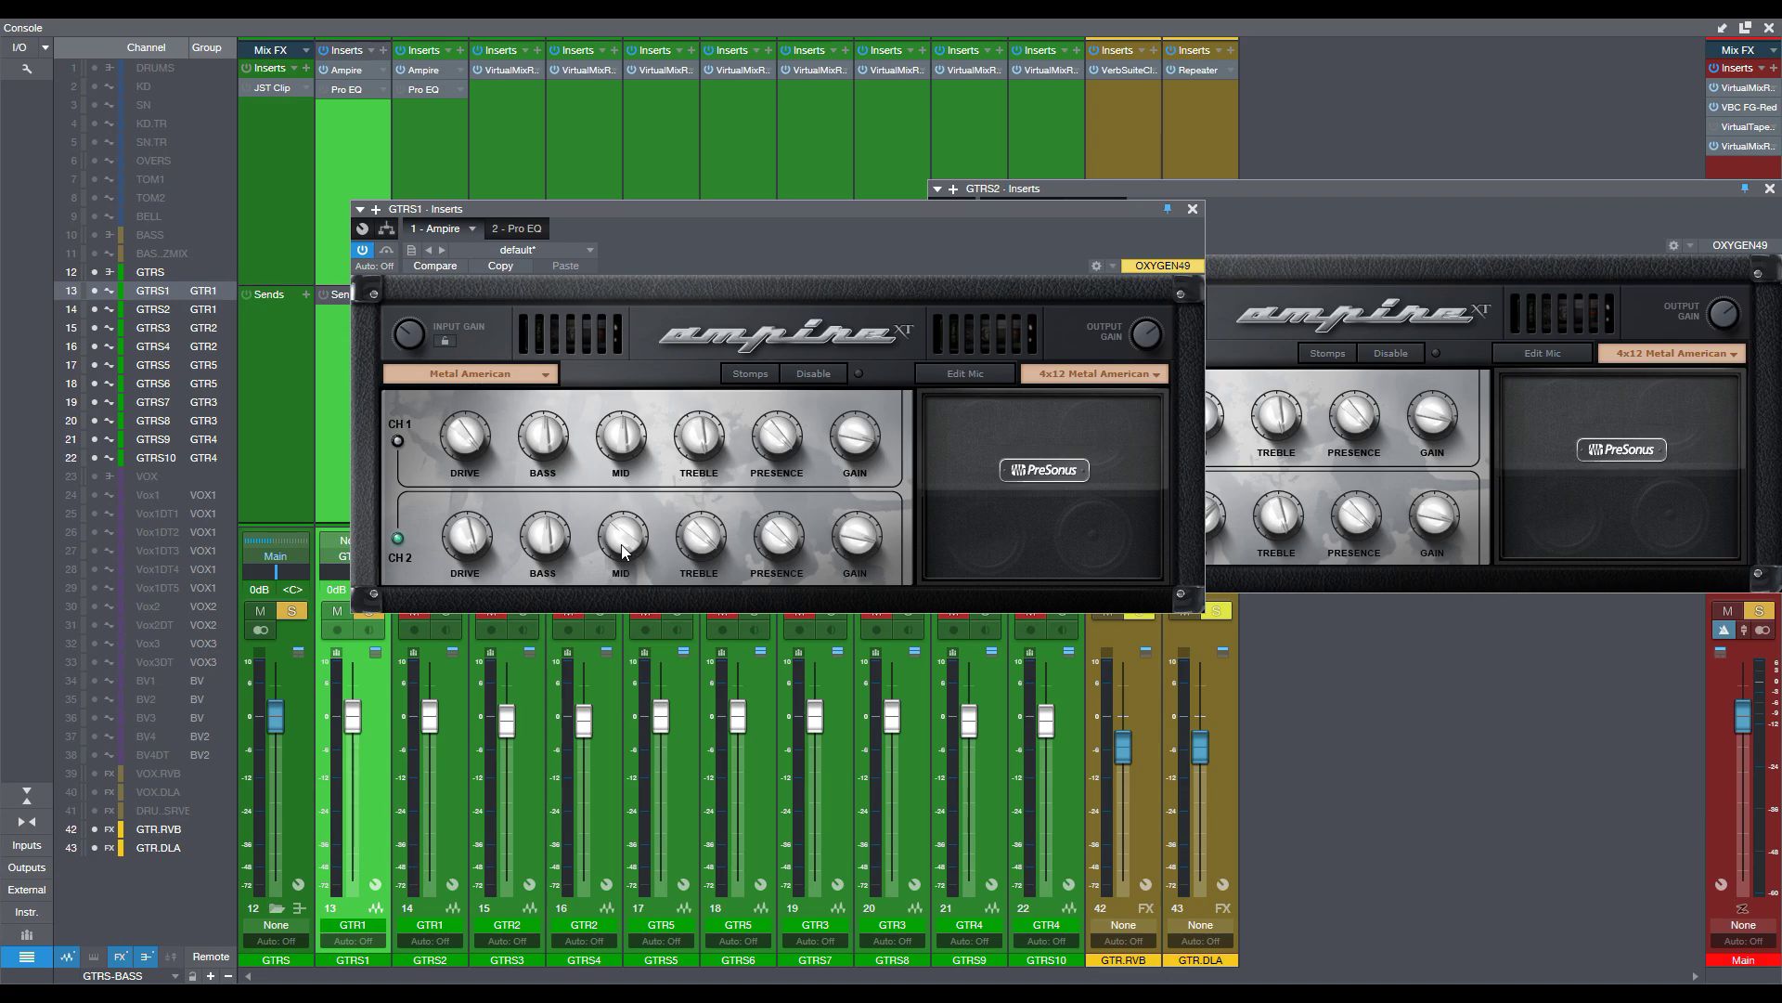
pyautogui.moveTo(603, 208); pyautogui.dragTo(699, 202)
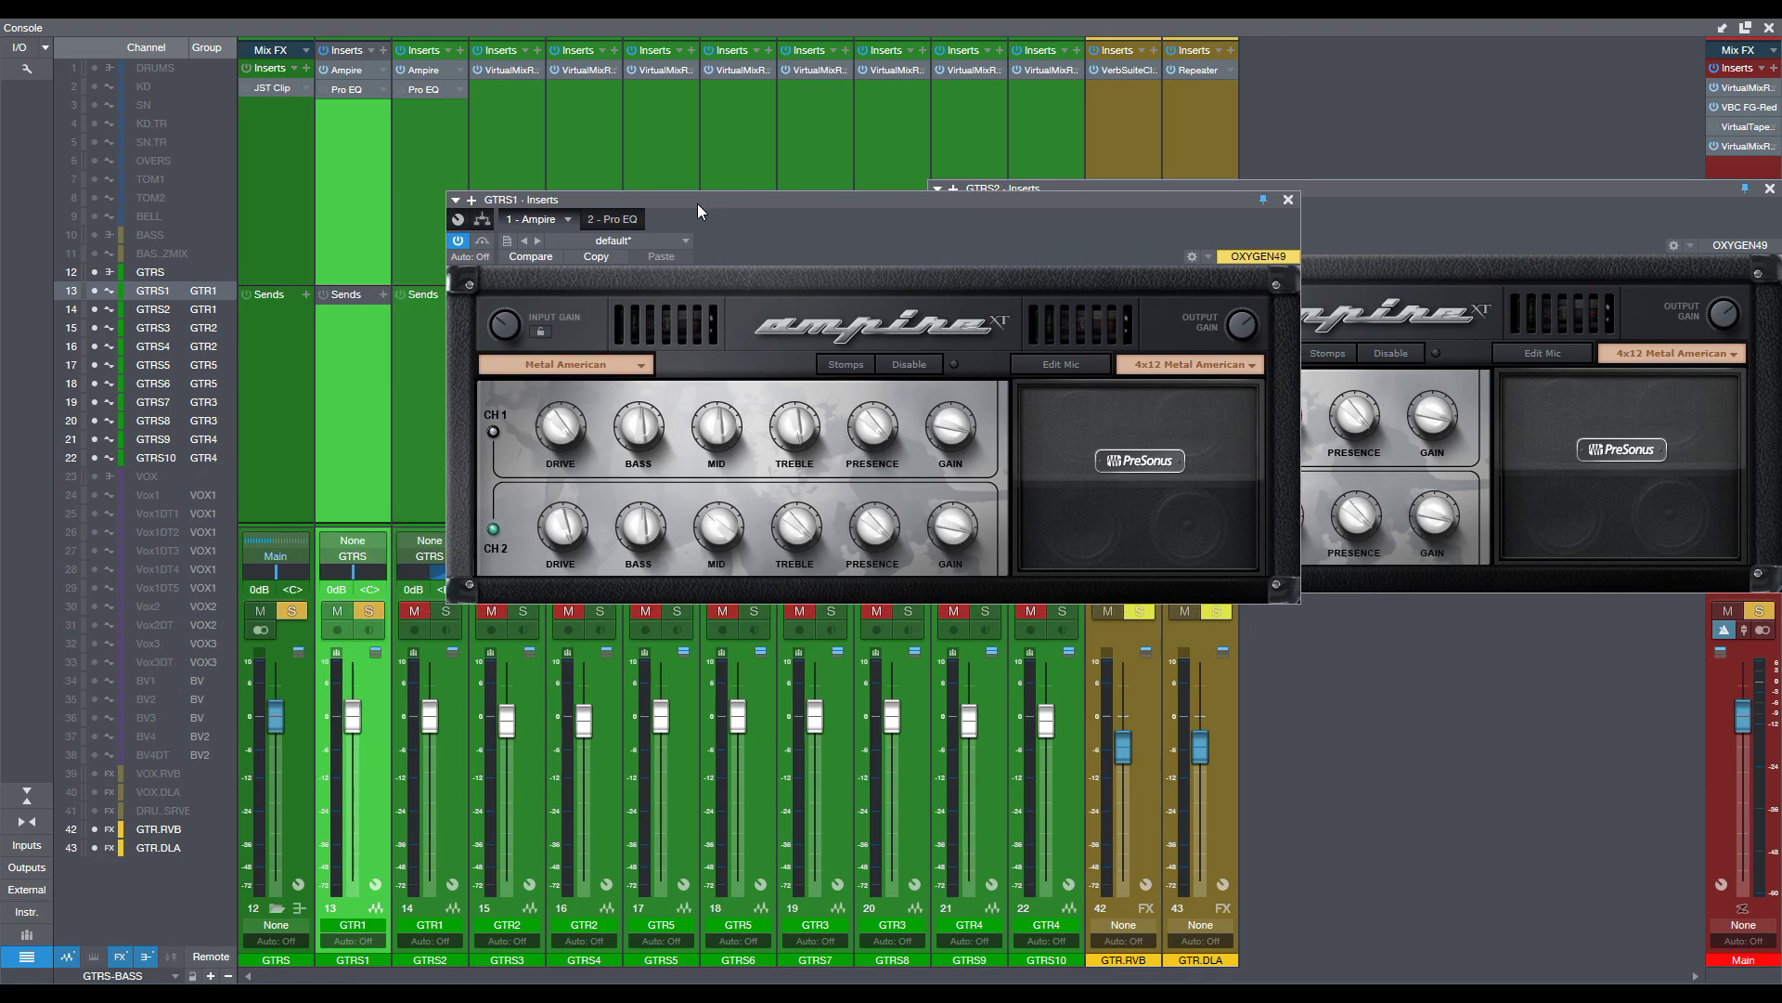
pyautogui.moveTo(353, 582); pyautogui.dragTo(314, 587)
pyautogui.moveTo(680, 200); pyautogui.dragTo(298, 192)
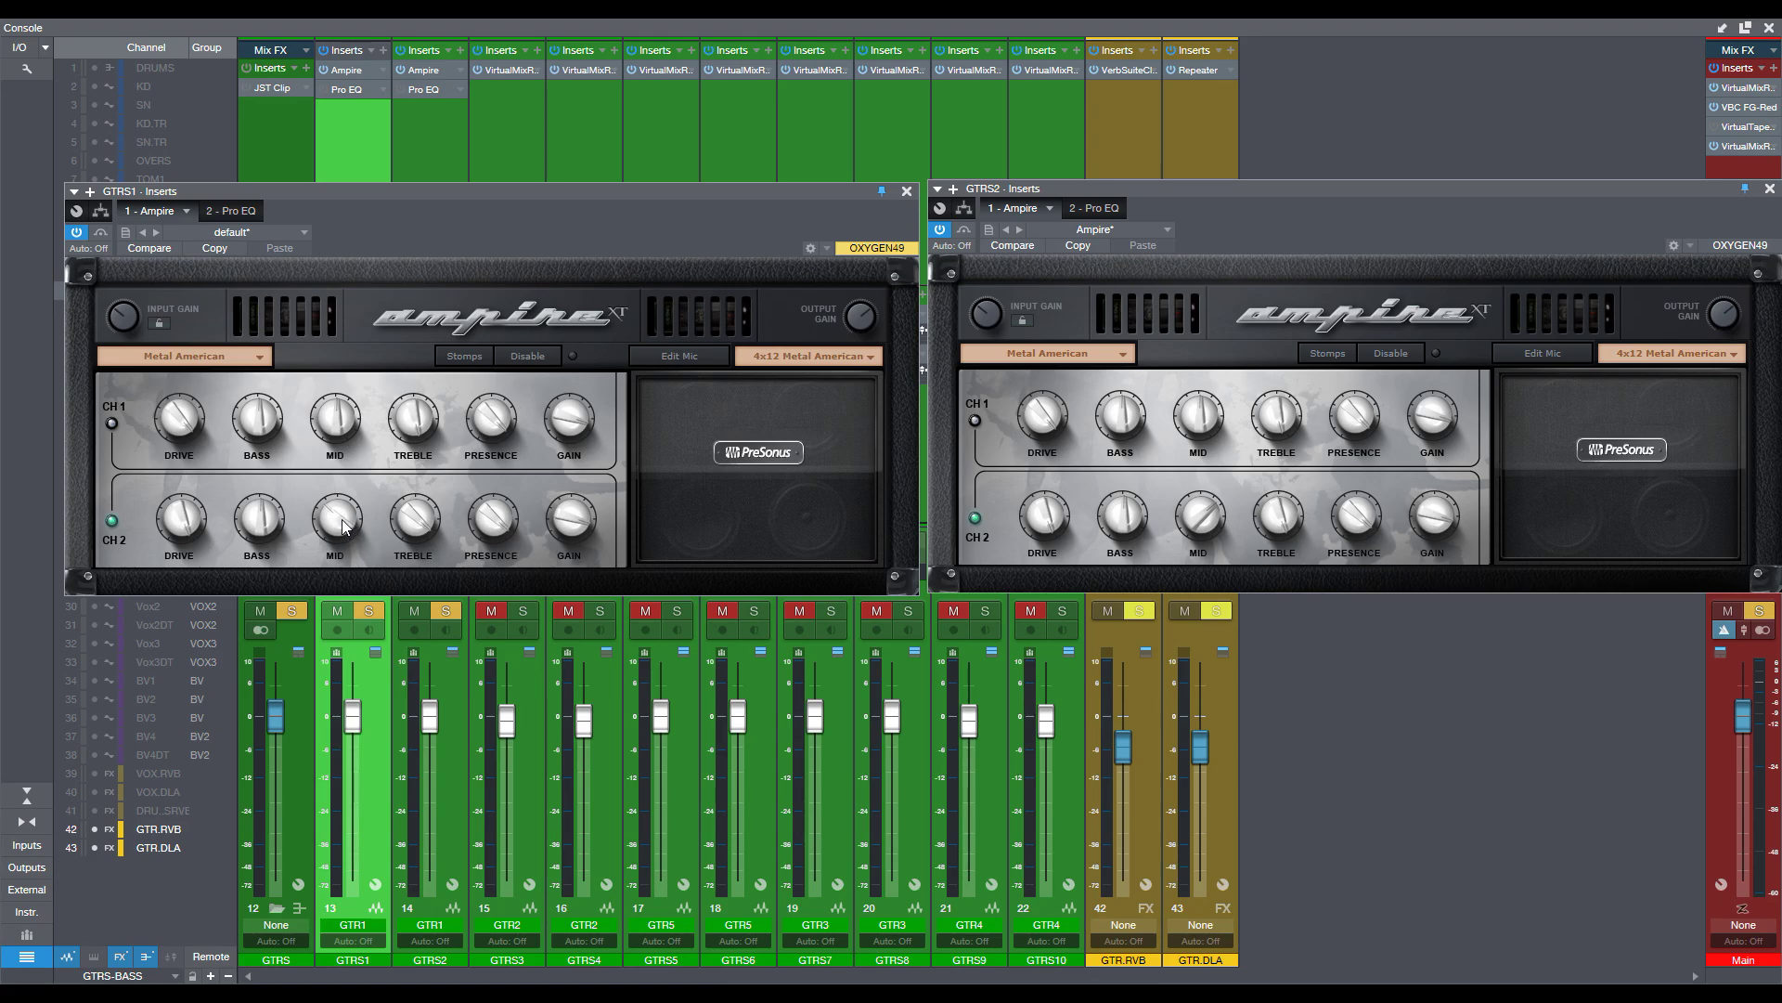
# Play both soloed guitars through Ampire and compare the channel 2 Mid controls of the two amps.
pyautogui.click(1211, 530)
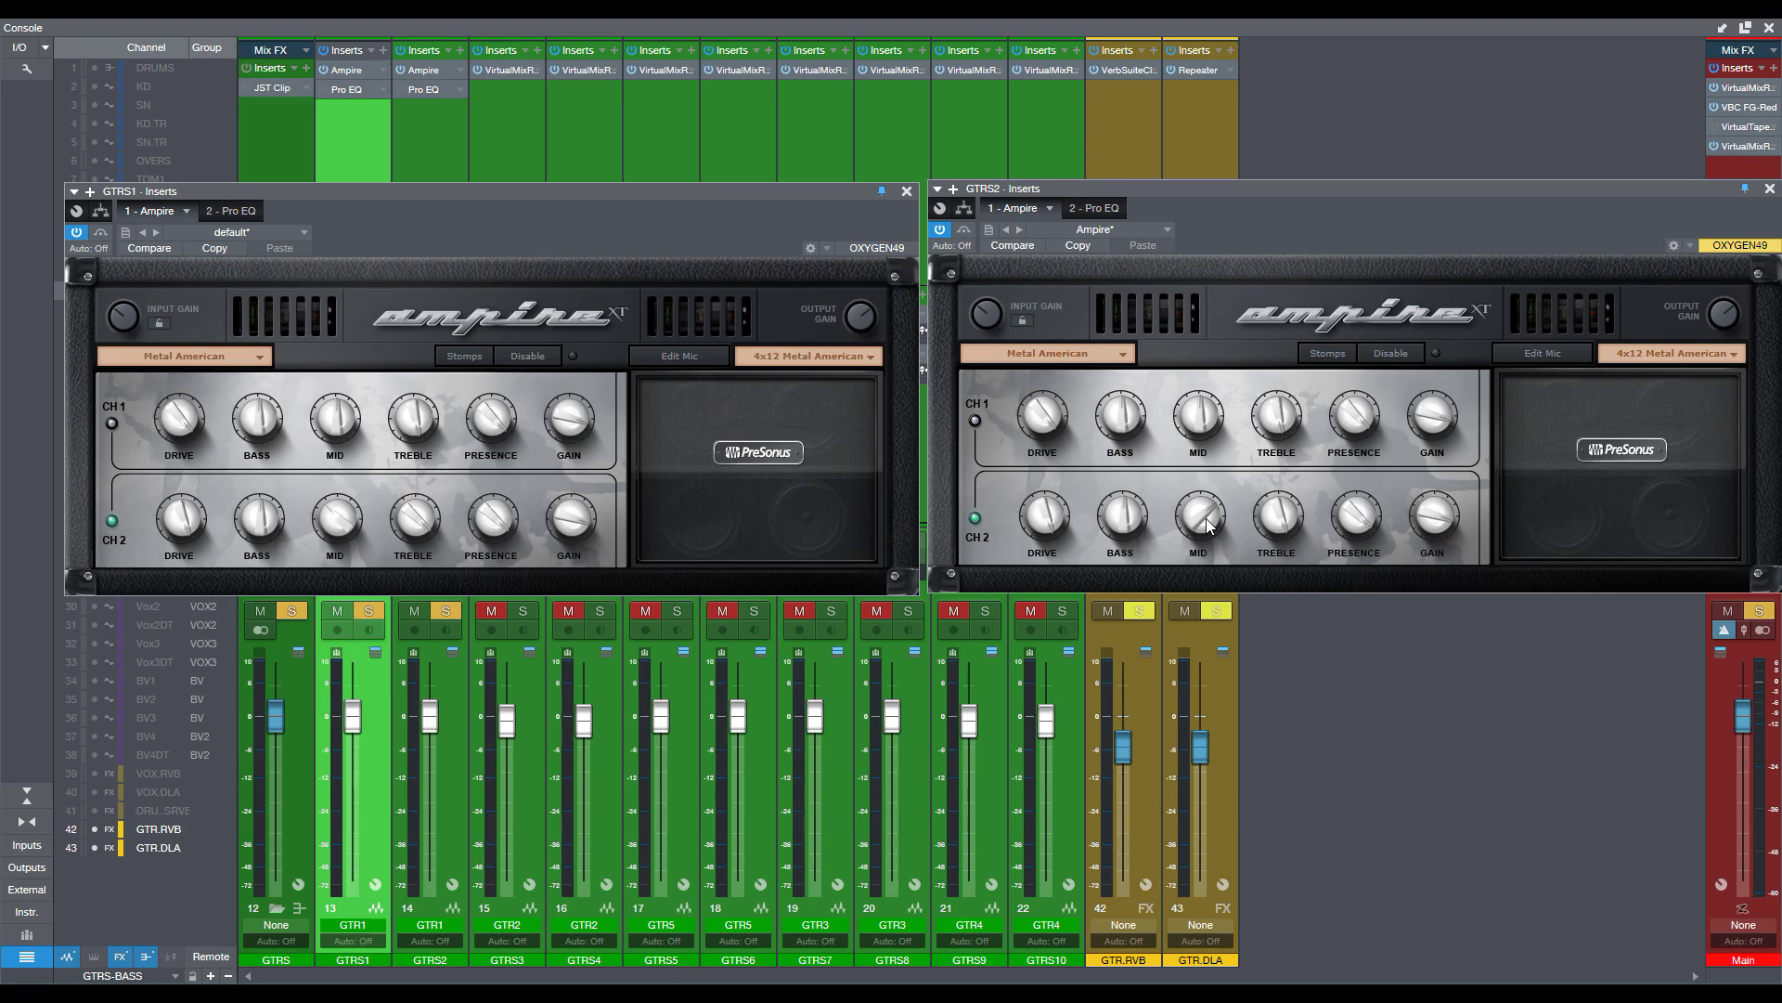
pyautogui.press('space')
pyautogui.moveTo(1206, 518)
pyautogui.mouseDown()
pyautogui.moveTo(1193, 546)
pyautogui.moveTo(1194, 511)
pyautogui.mouseUp()
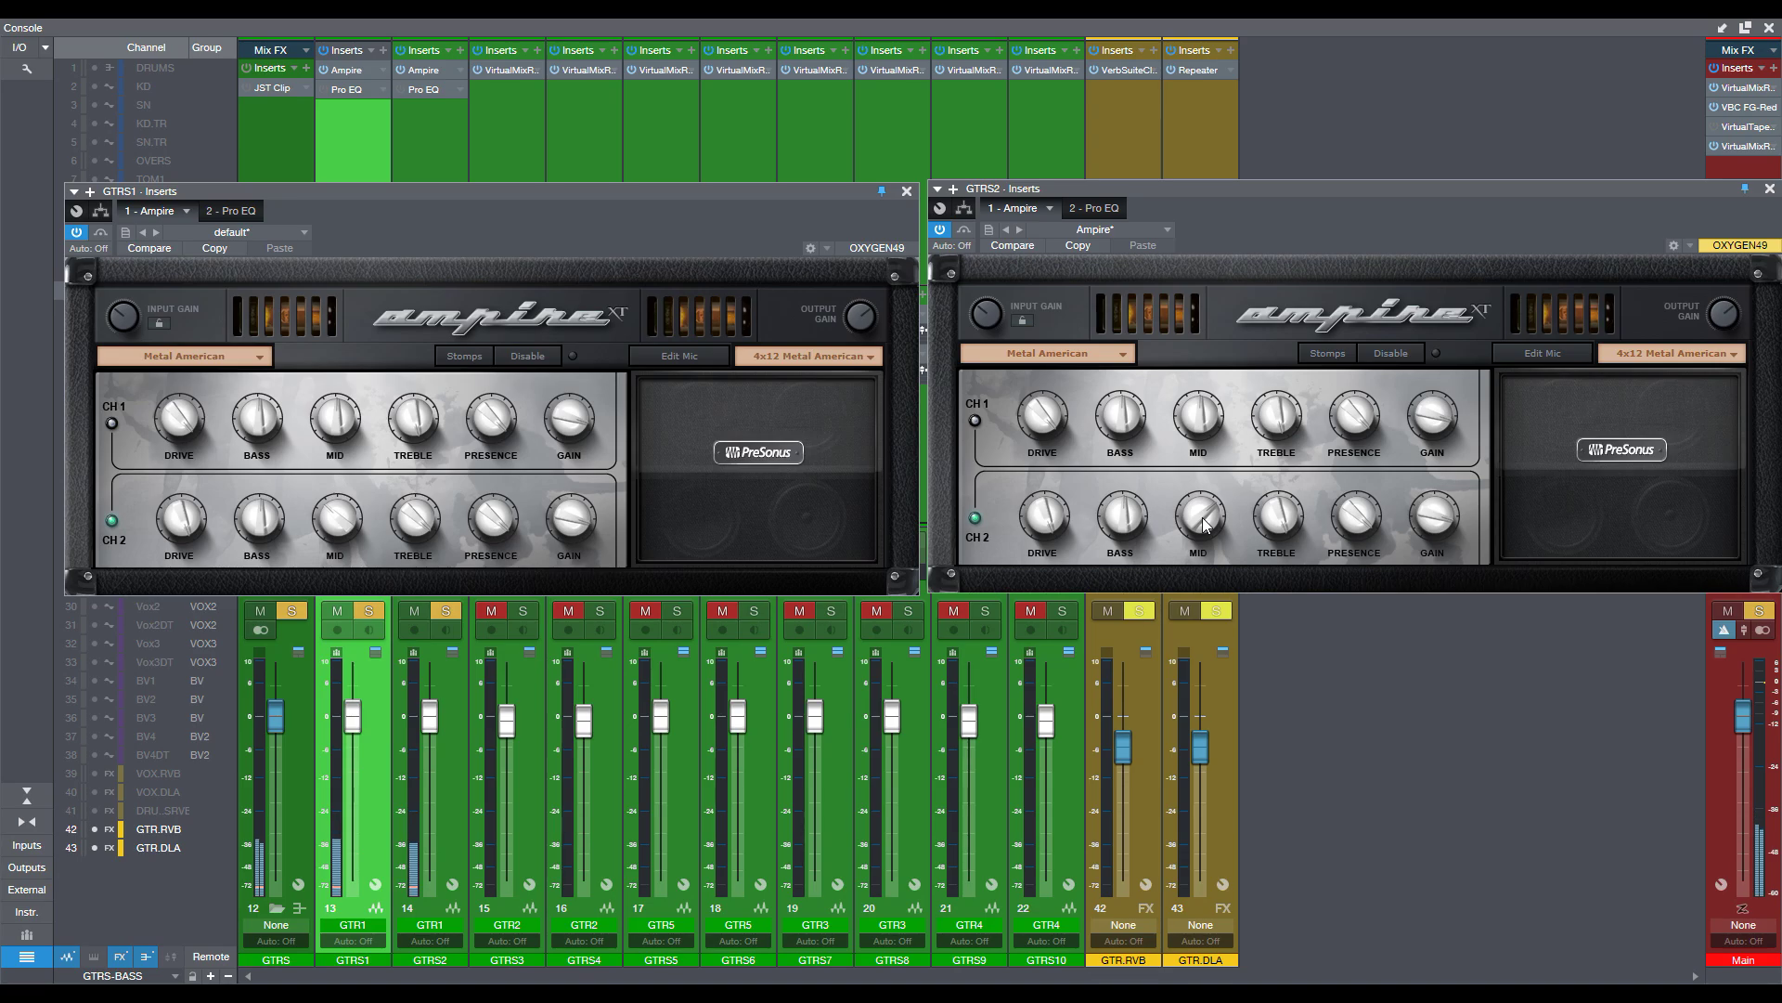
pyautogui.click(344, 525)
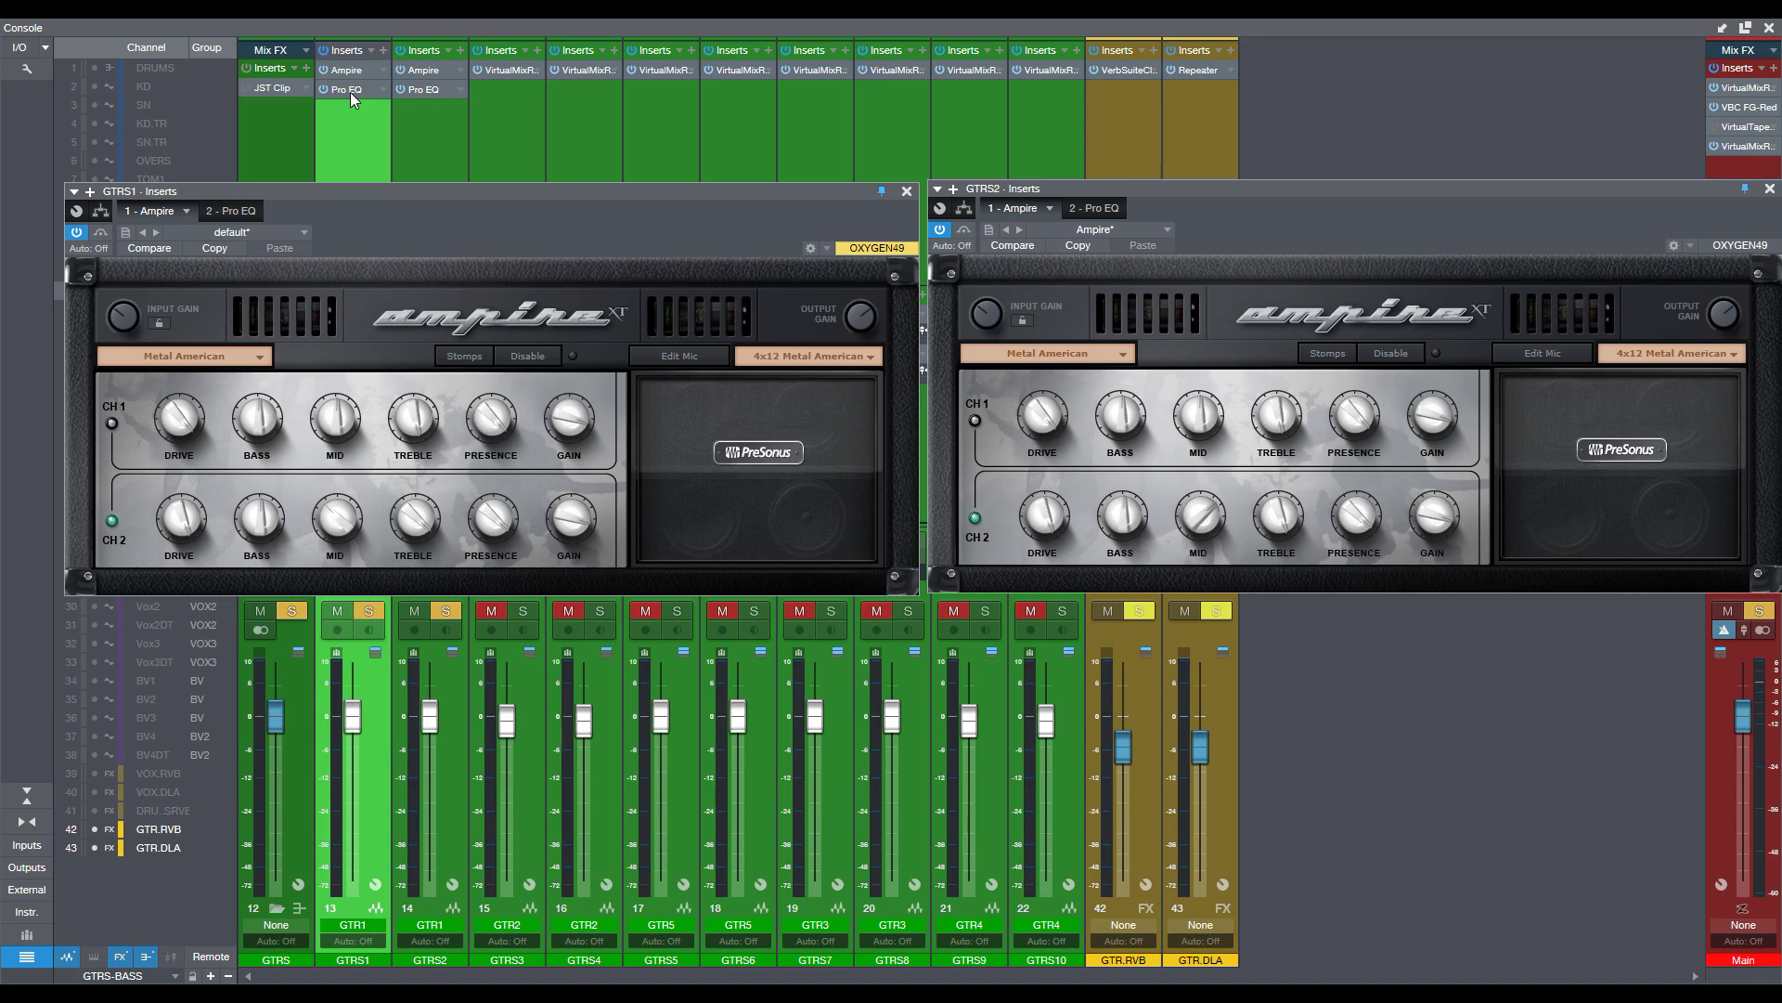
# Bypass Pro EQ on GTRS1 and GTRS2, clear all solos, and play the full mix.
pyautogui.click(321, 91)
pyautogui.hotkey('shift', 's')
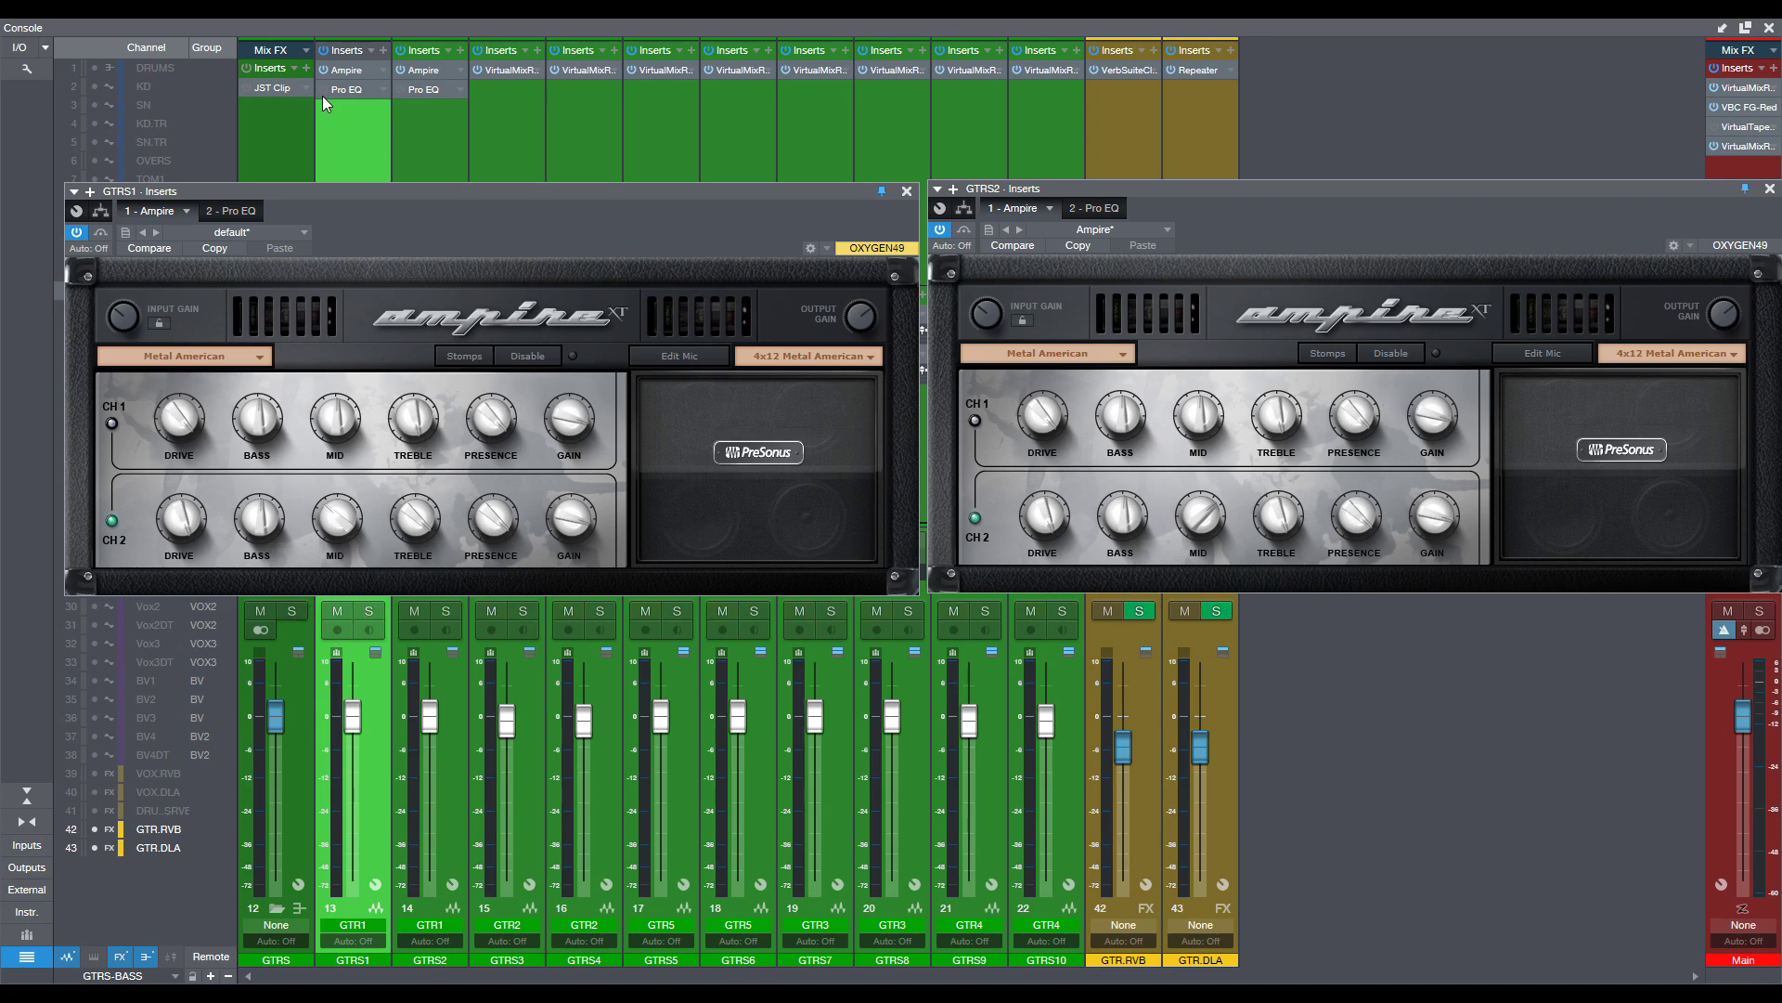
pyautogui.press('space')
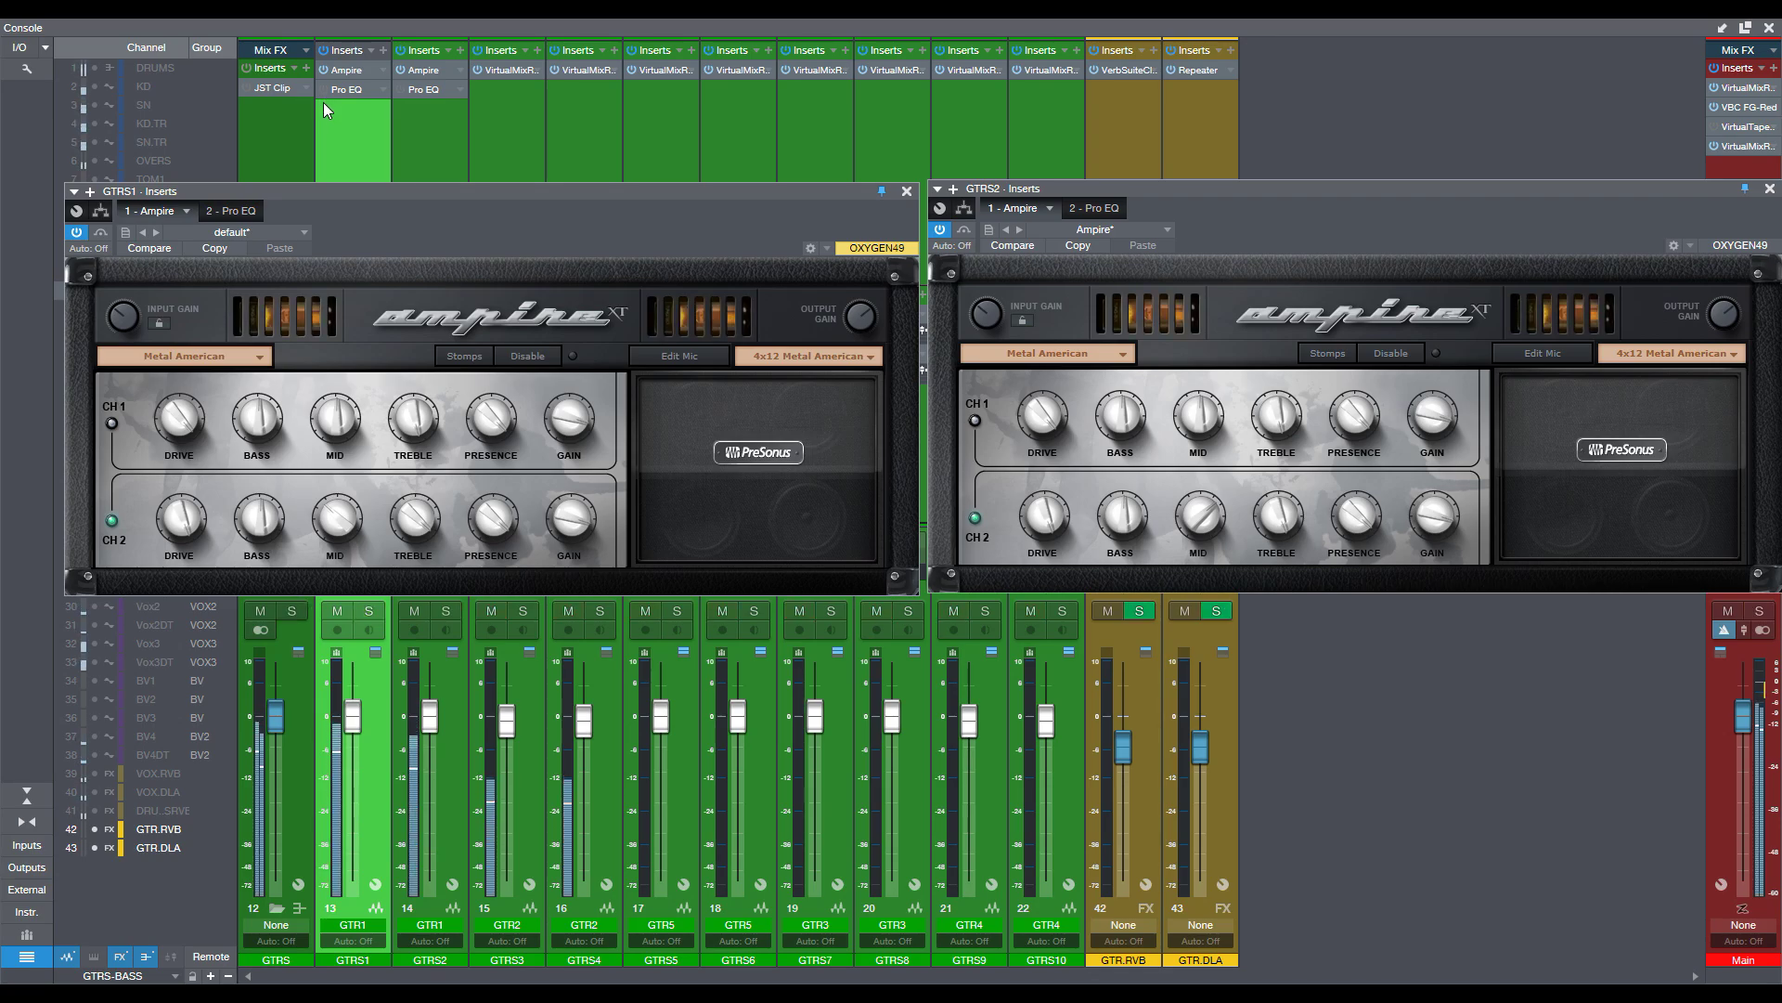
# Show Pro EQ in both the GTRS1 and GTRS2 insert windows and arrange them side by side.
pyautogui.moveTo(344, 184); pyautogui.dragTo(347, 113)
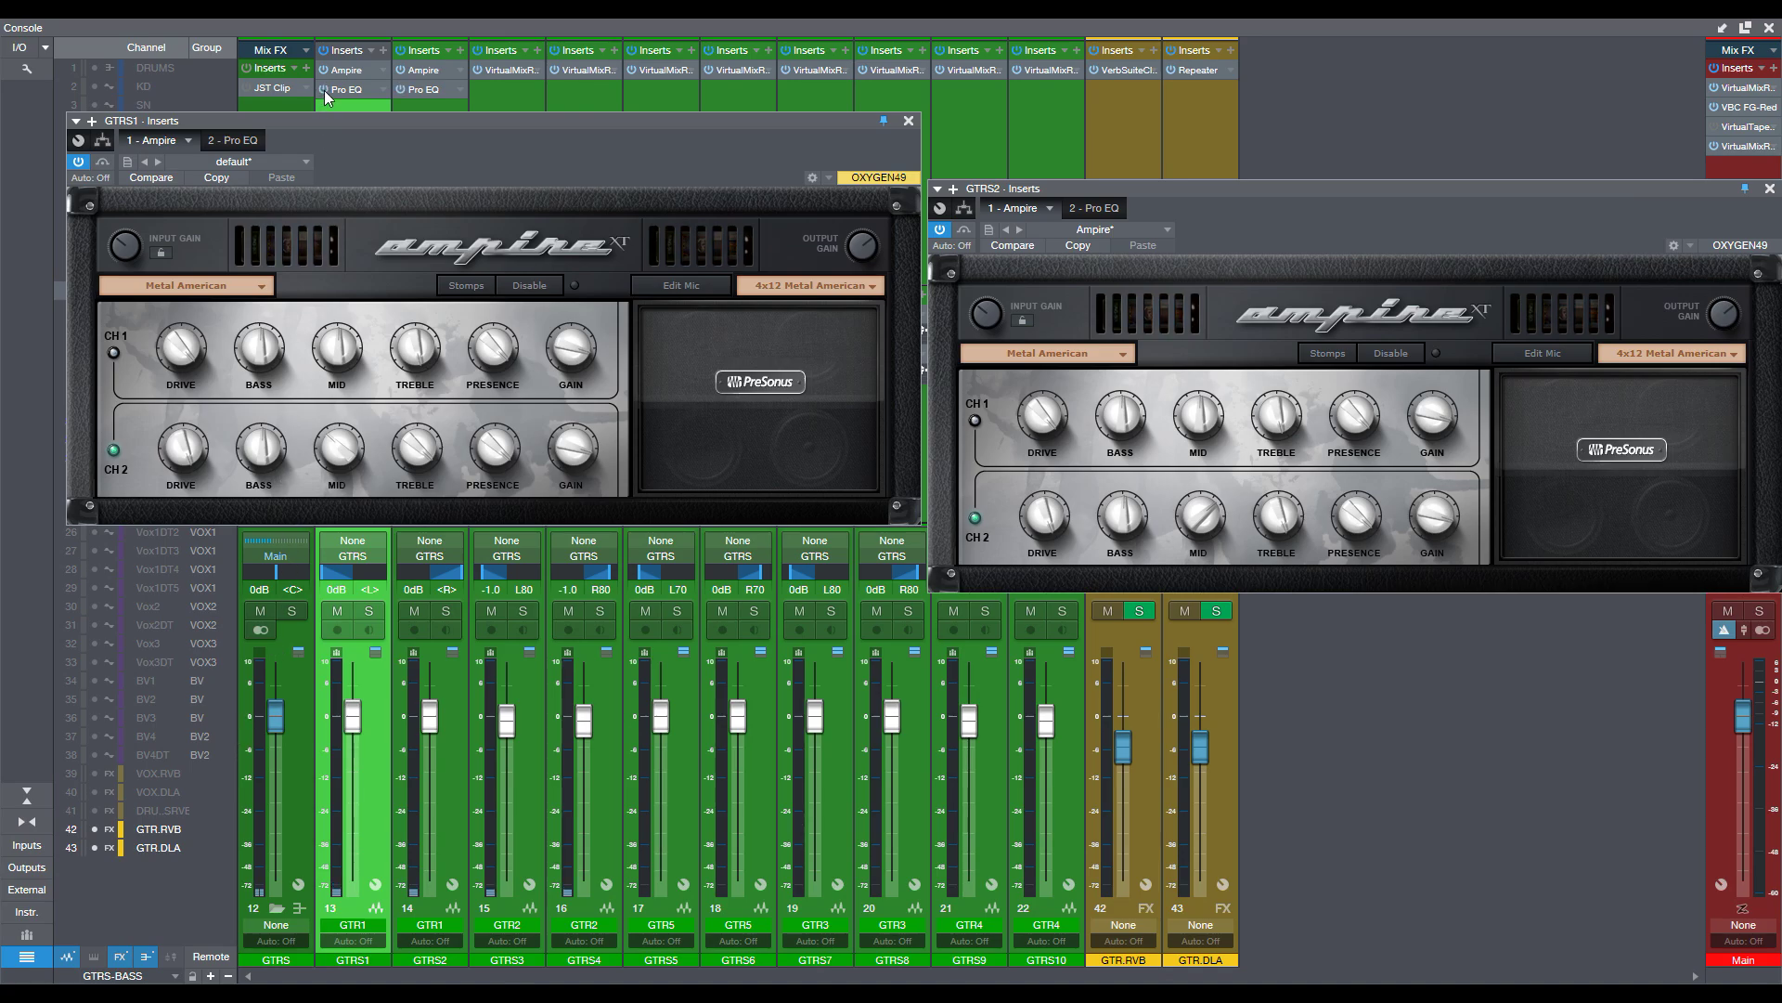
pyautogui.click(249, 140)
pyautogui.click(1084, 208)
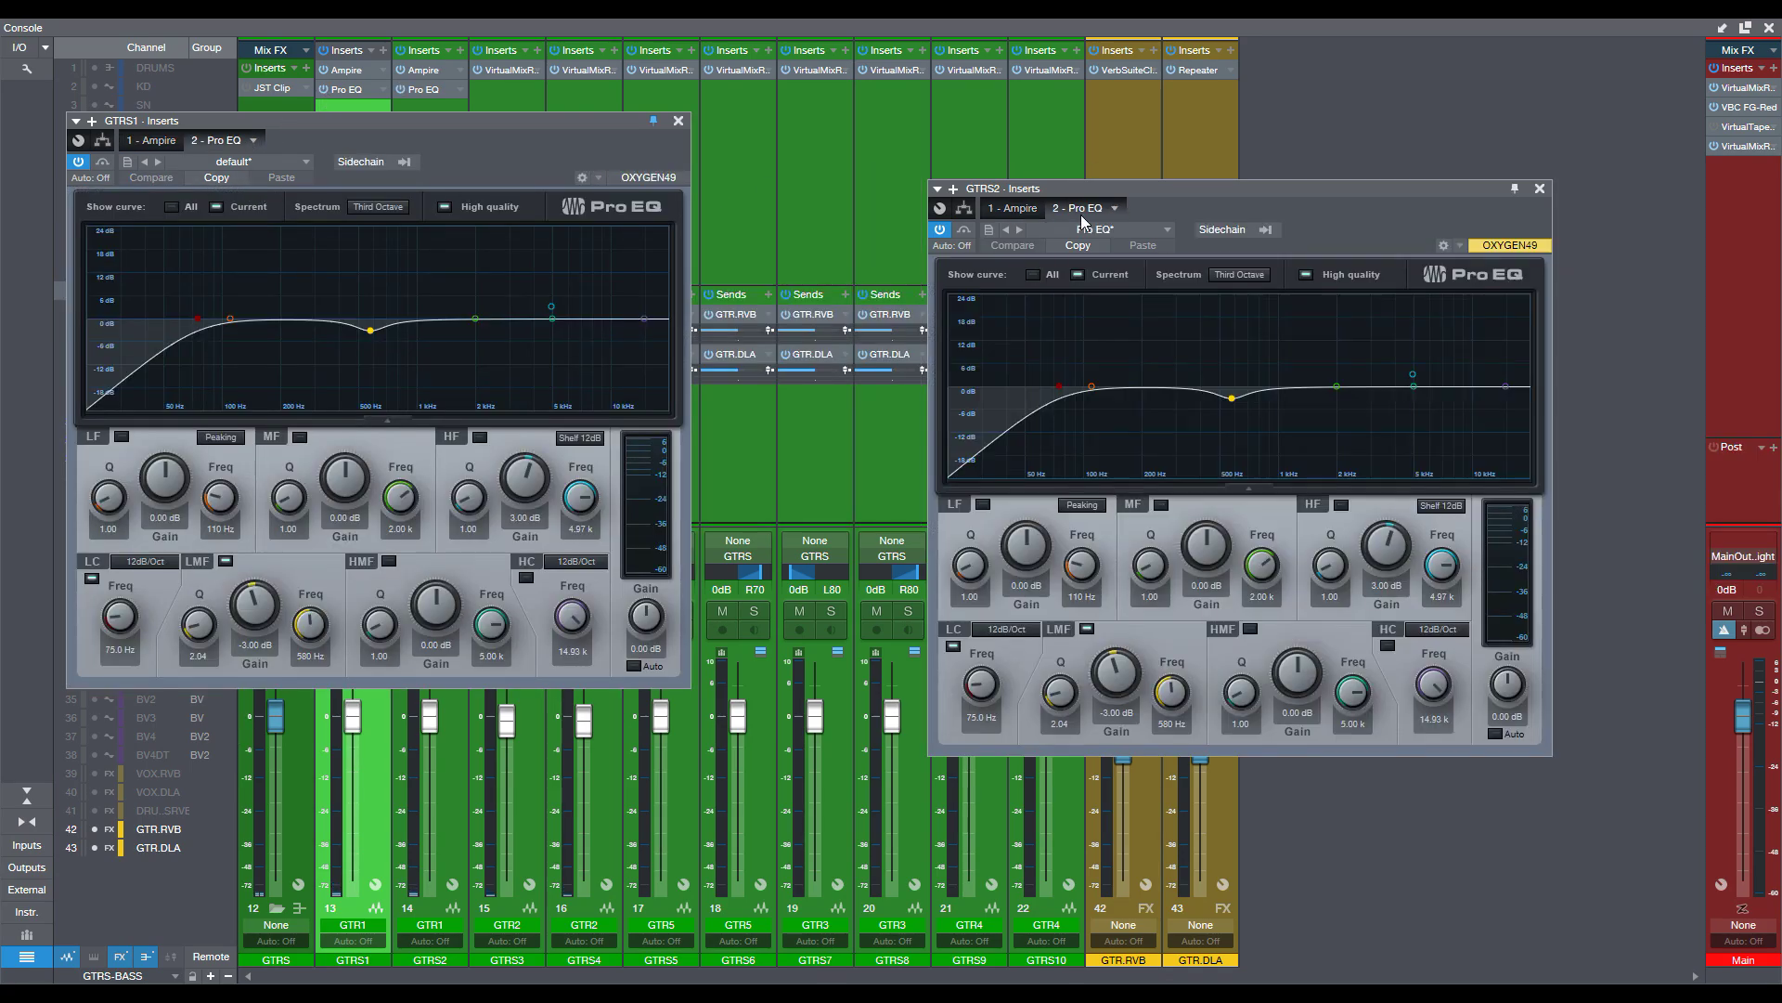
pyautogui.moveTo(1089, 191); pyautogui.dragTo(1092, 141)
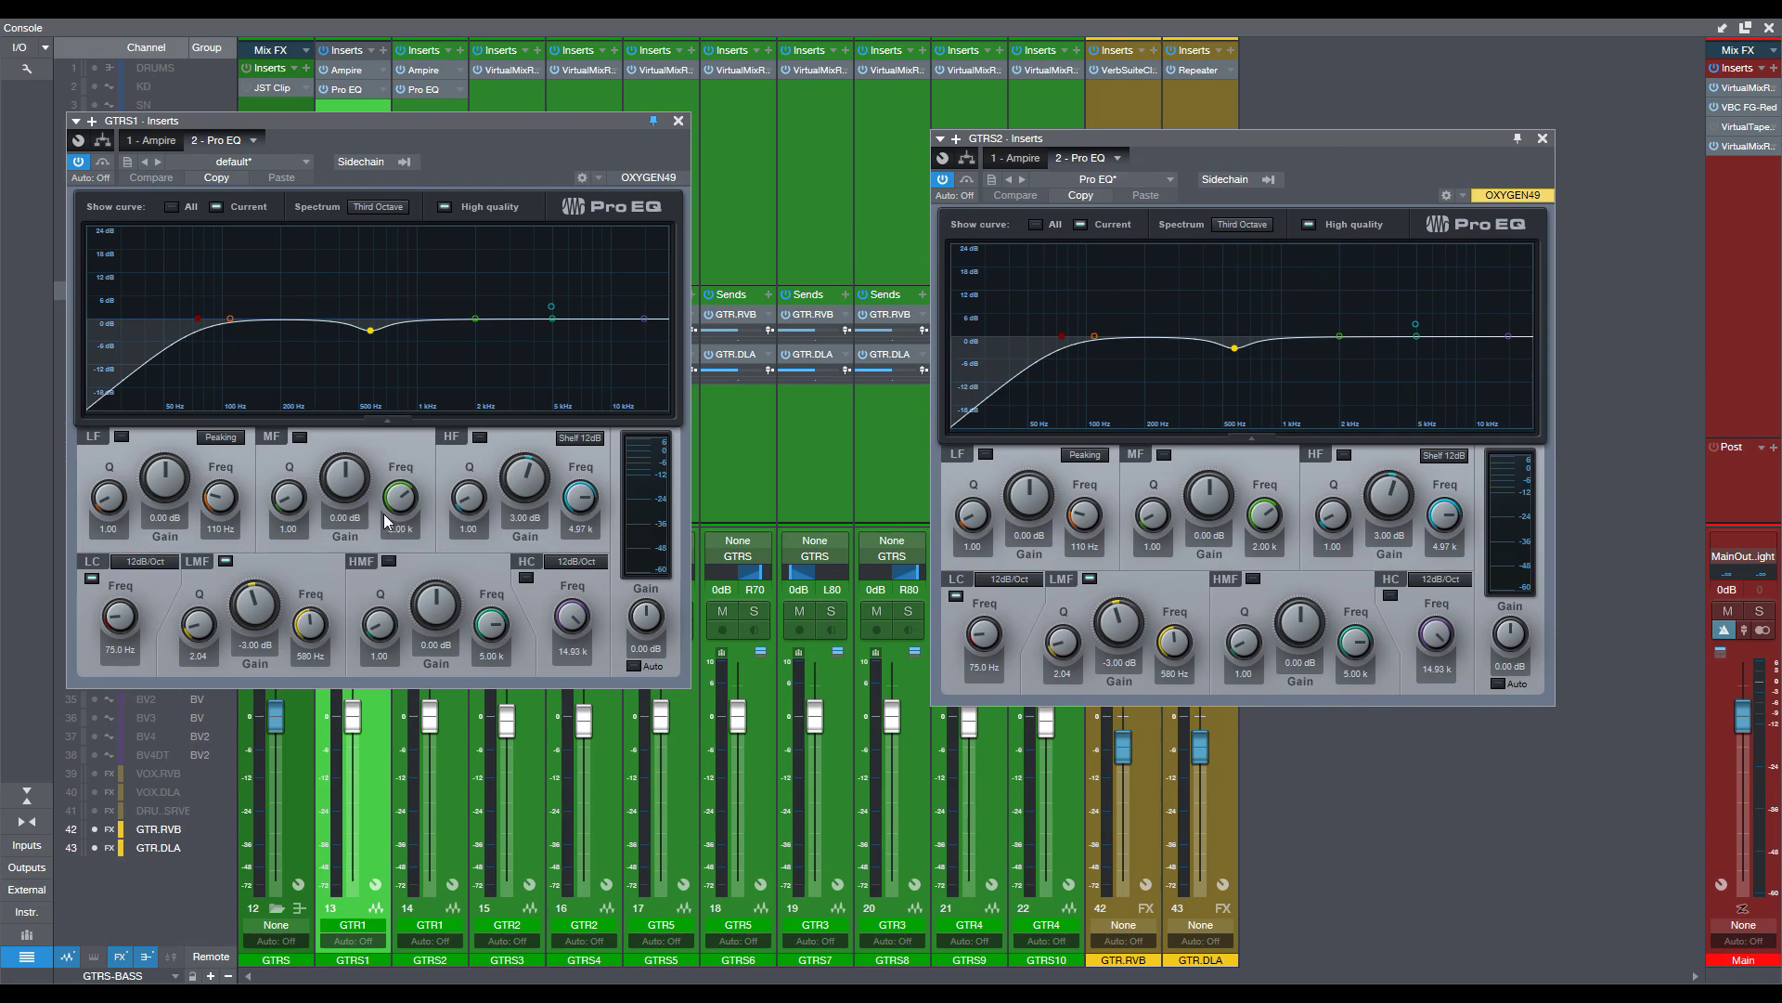
pyautogui.moveTo(402, 124); pyautogui.dragTo(576, 146)
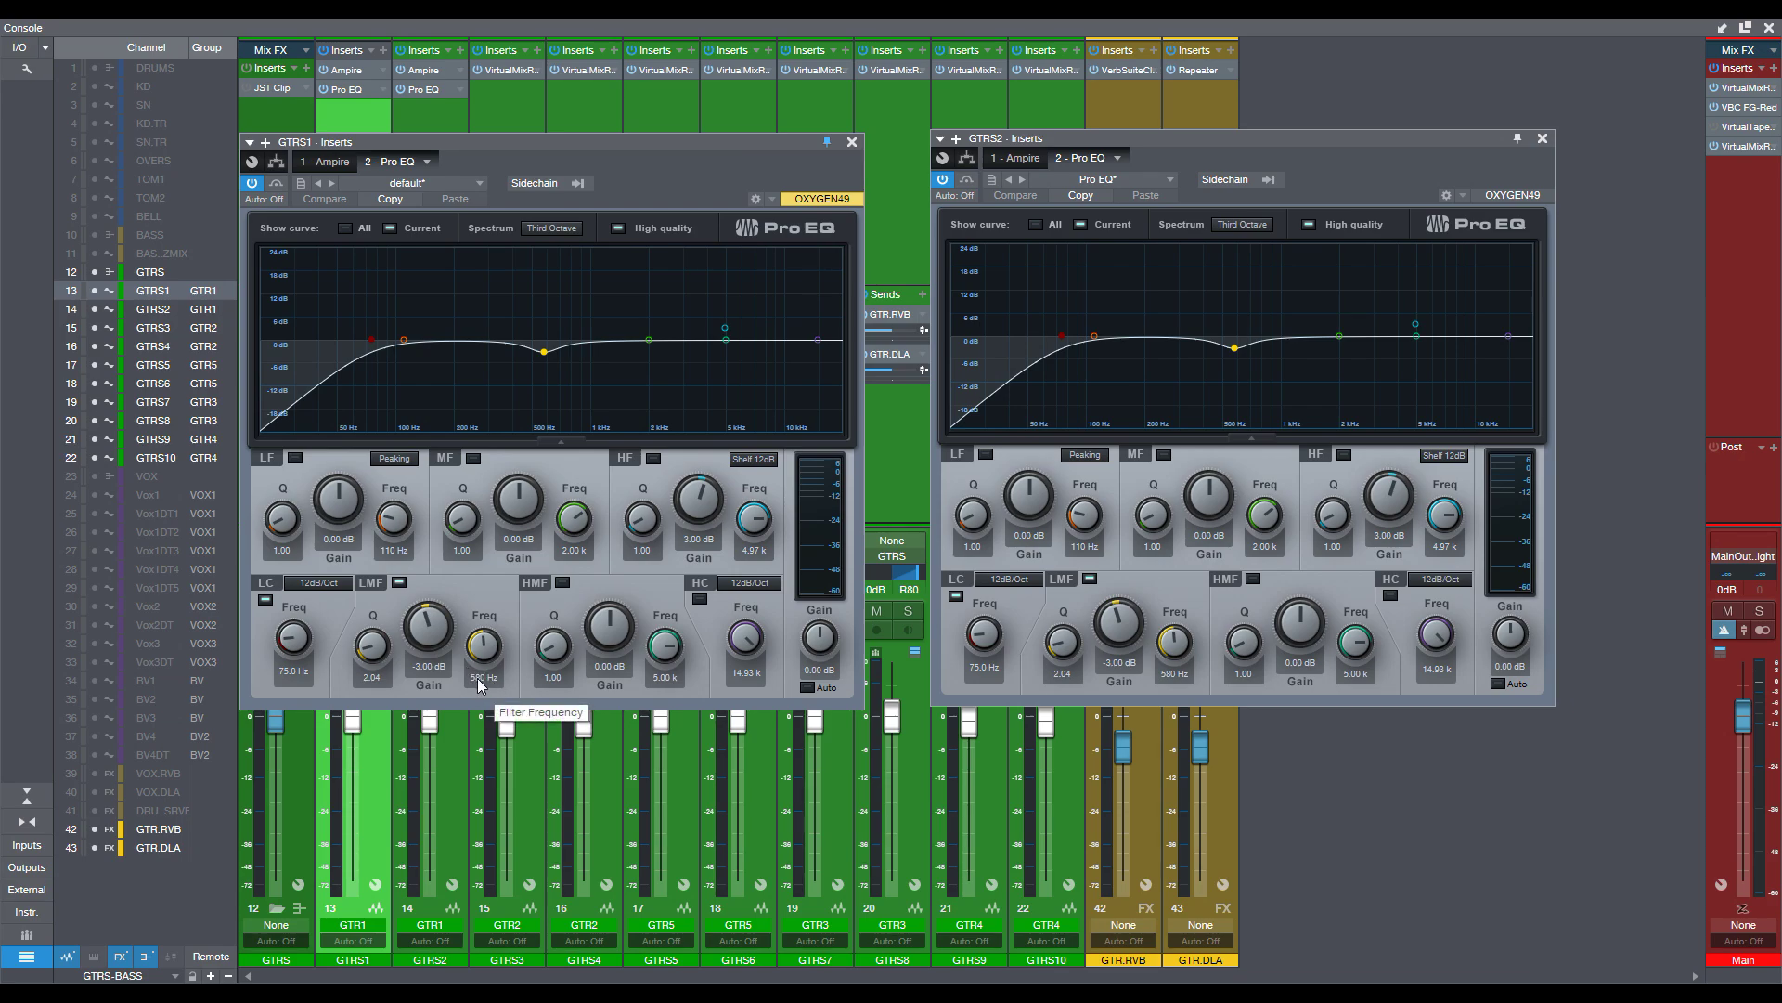
# Boost the LMF gain in GTRS1's Pro EQ to 22.92 dB and audition GTRS1 soloed with its pan centred.
pyautogui.moveTo(431, 638); pyautogui.dragTo(419, 521)
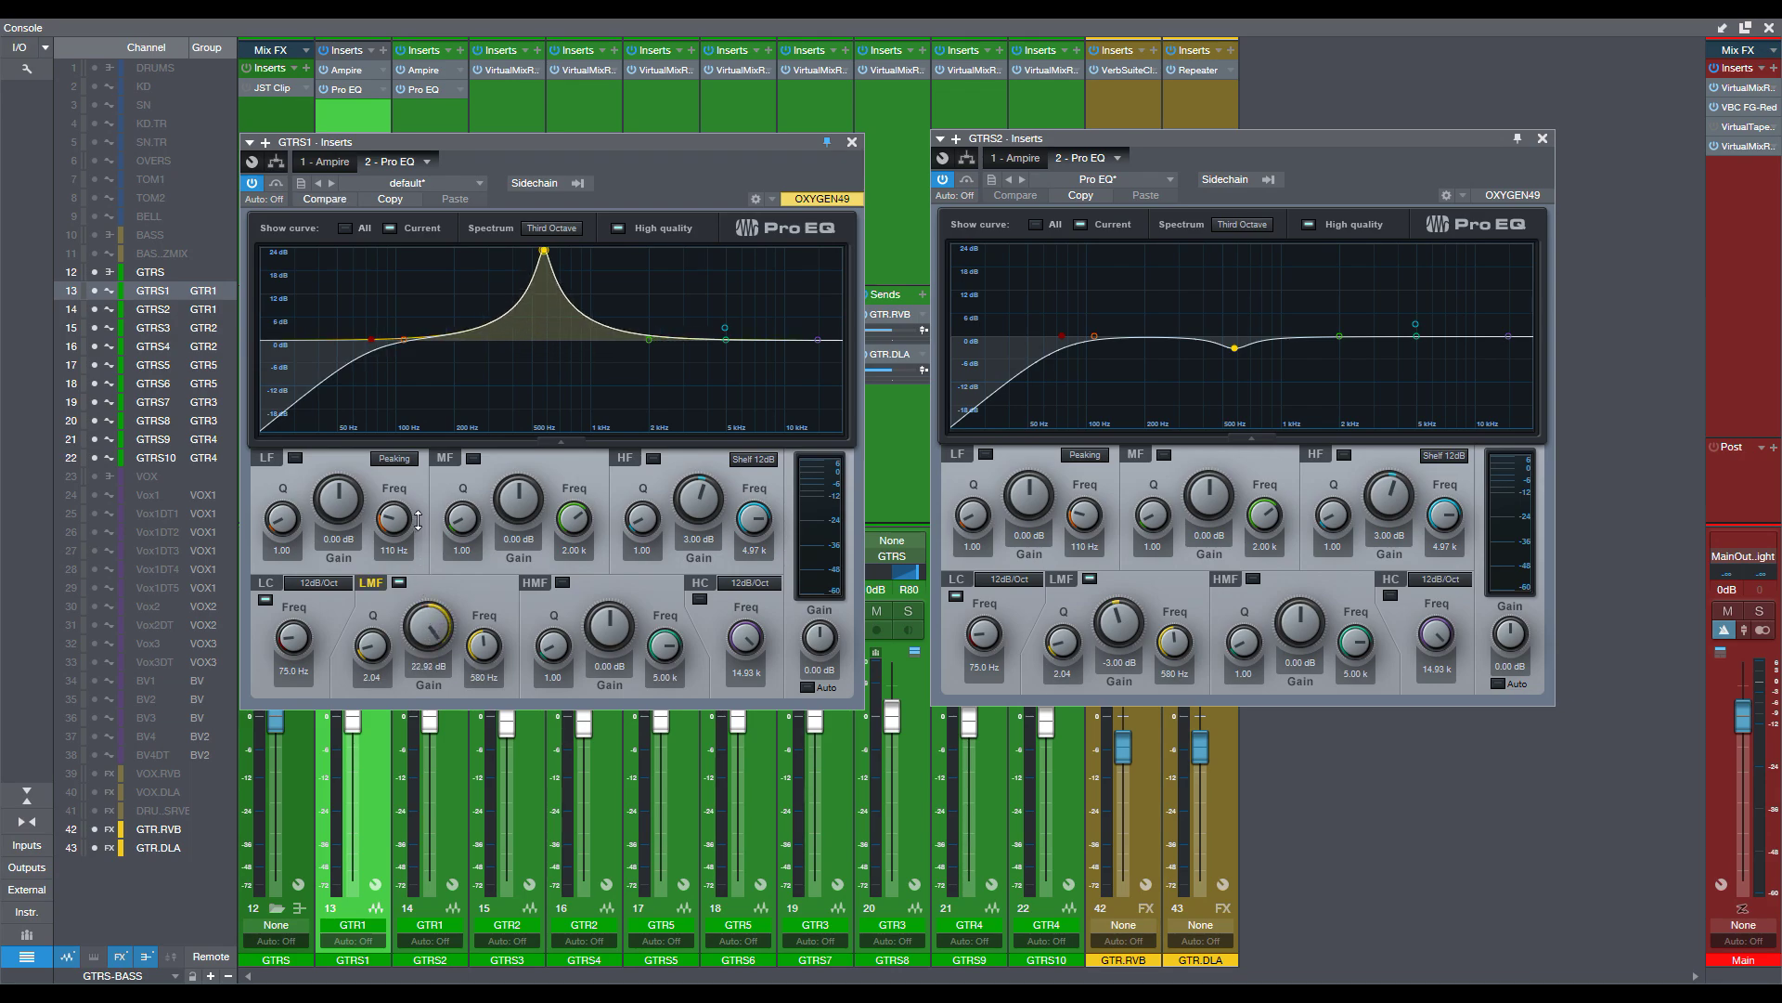
pyautogui.moveTo(483, 142); pyautogui.dragTo(629, 139)
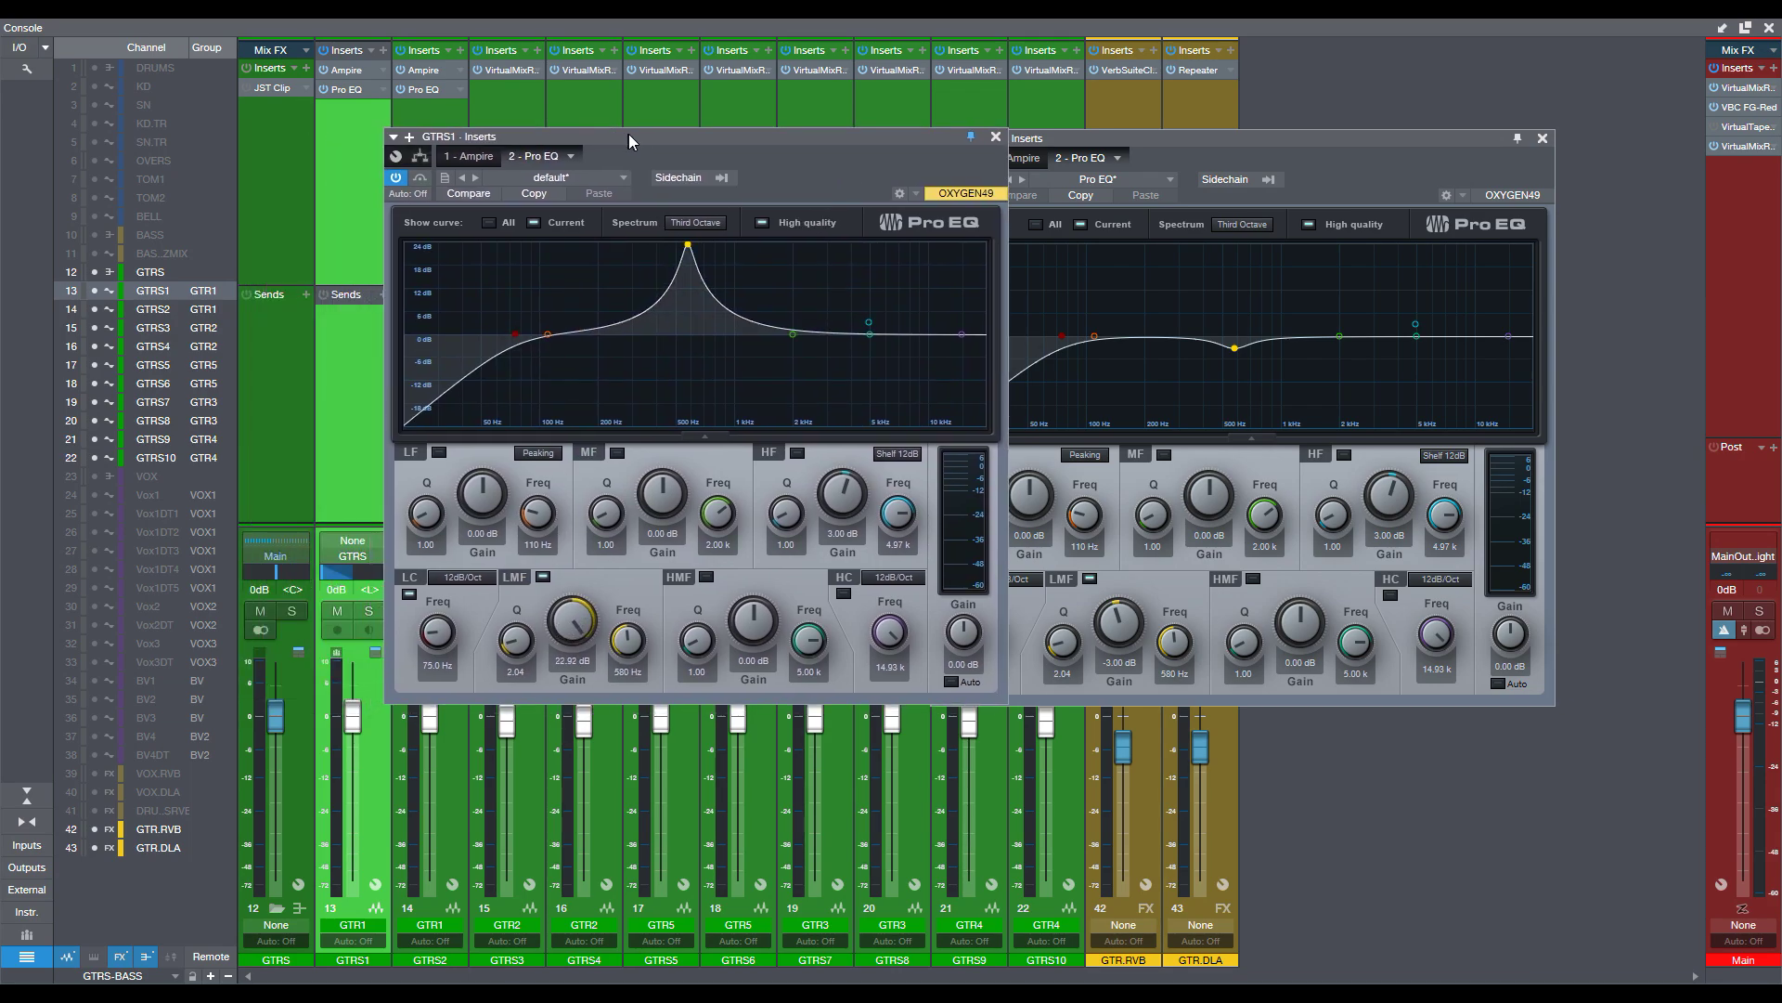
pyautogui.click(368, 610)
pyautogui.keyDown('alt'); pyautogui.click(357, 574); pyautogui.keyUp('alt')
pyautogui.press('space')
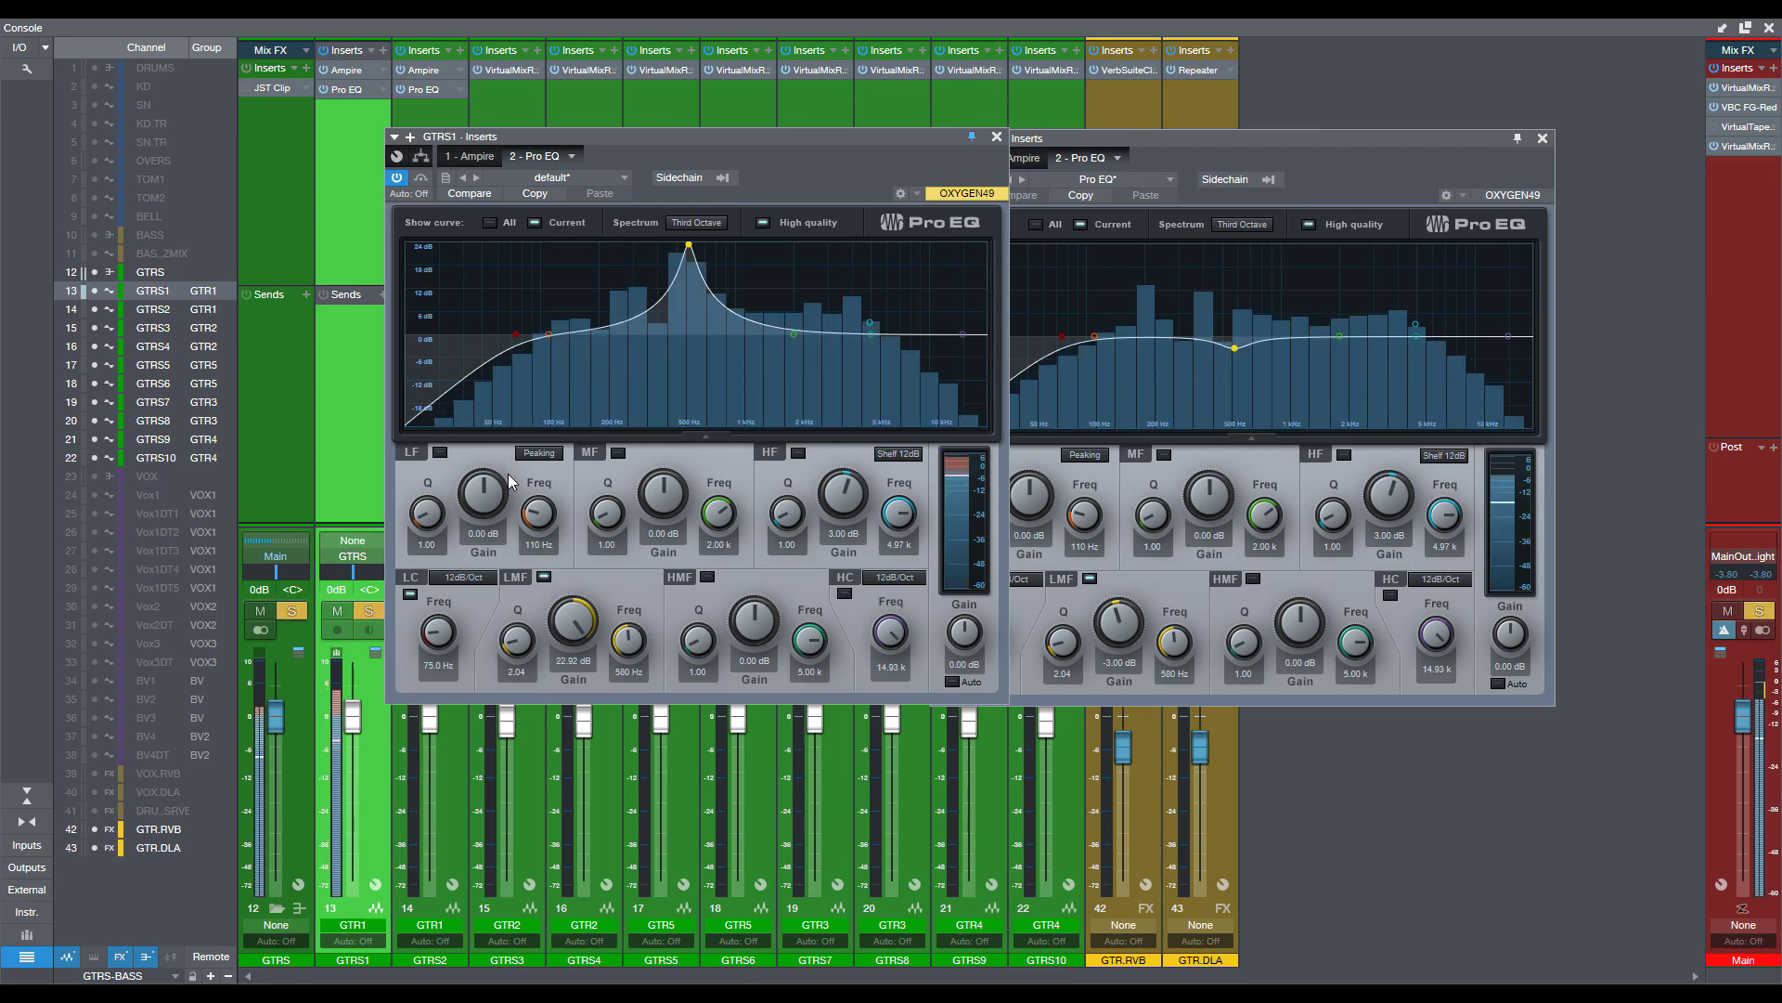
pyautogui.press('space')
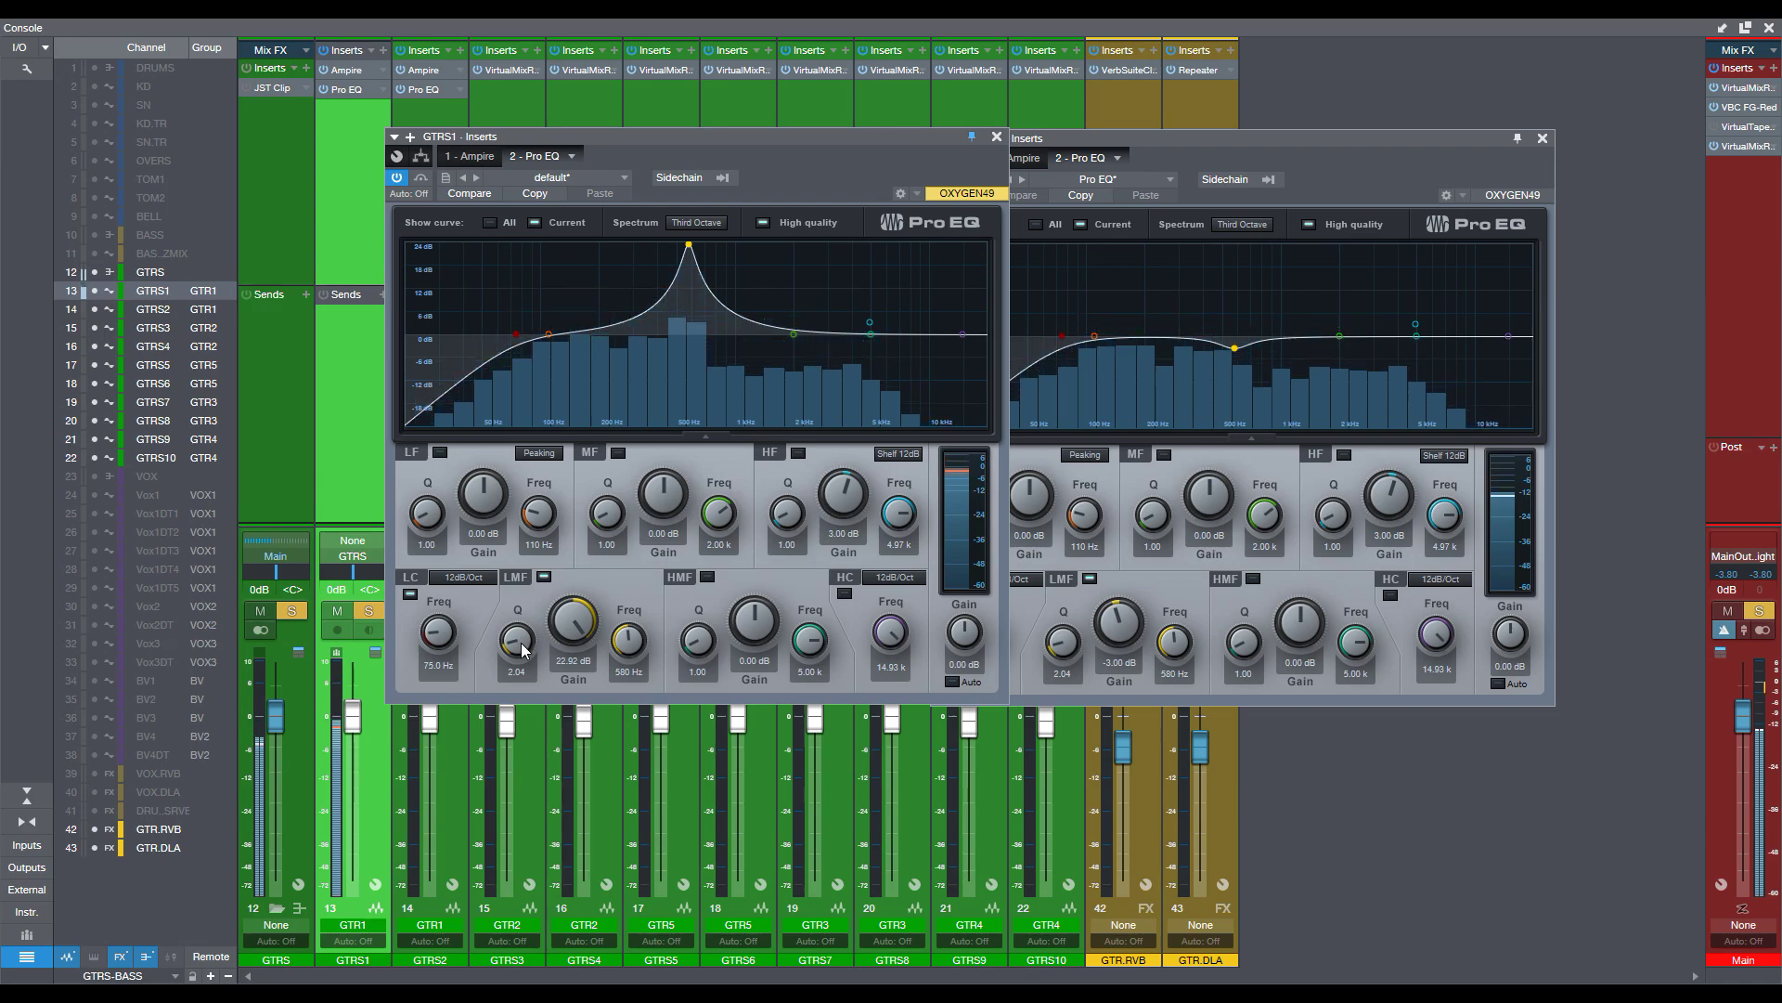
# Sweep GTRS1's LMF band with a narrower Q during playback, and restore it to 580 Hz, Q 2.04 and -3.00 dB gain.
pyautogui.moveTo(534, 640); pyautogui.dragTo(519, 596)
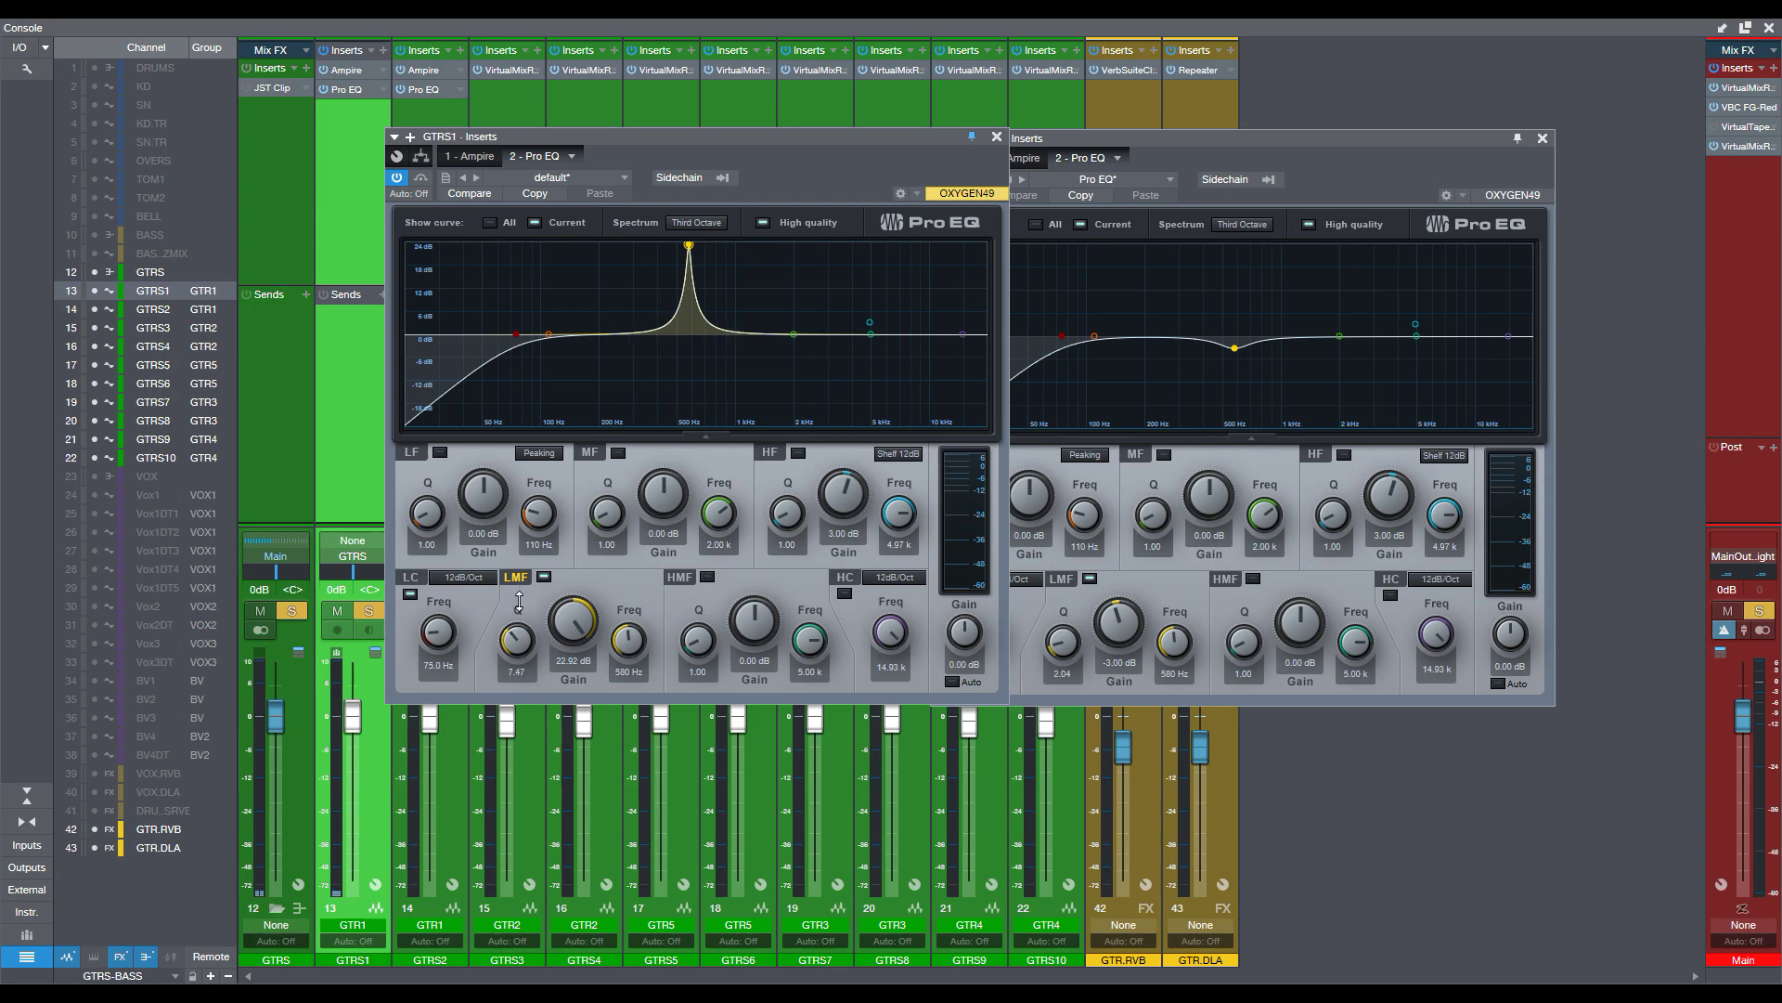
pyautogui.press('space')
pyautogui.moveTo(628, 638)
pyautogui.mouseDown()
pyautogui.moveTo(617, 624)
pyautogui.moveTo(582, 698)
pyautogui.moveTo(612, 665)
pyautogui.mouseUp()
pyautogui.write('580')
pyautogui.press('Return')
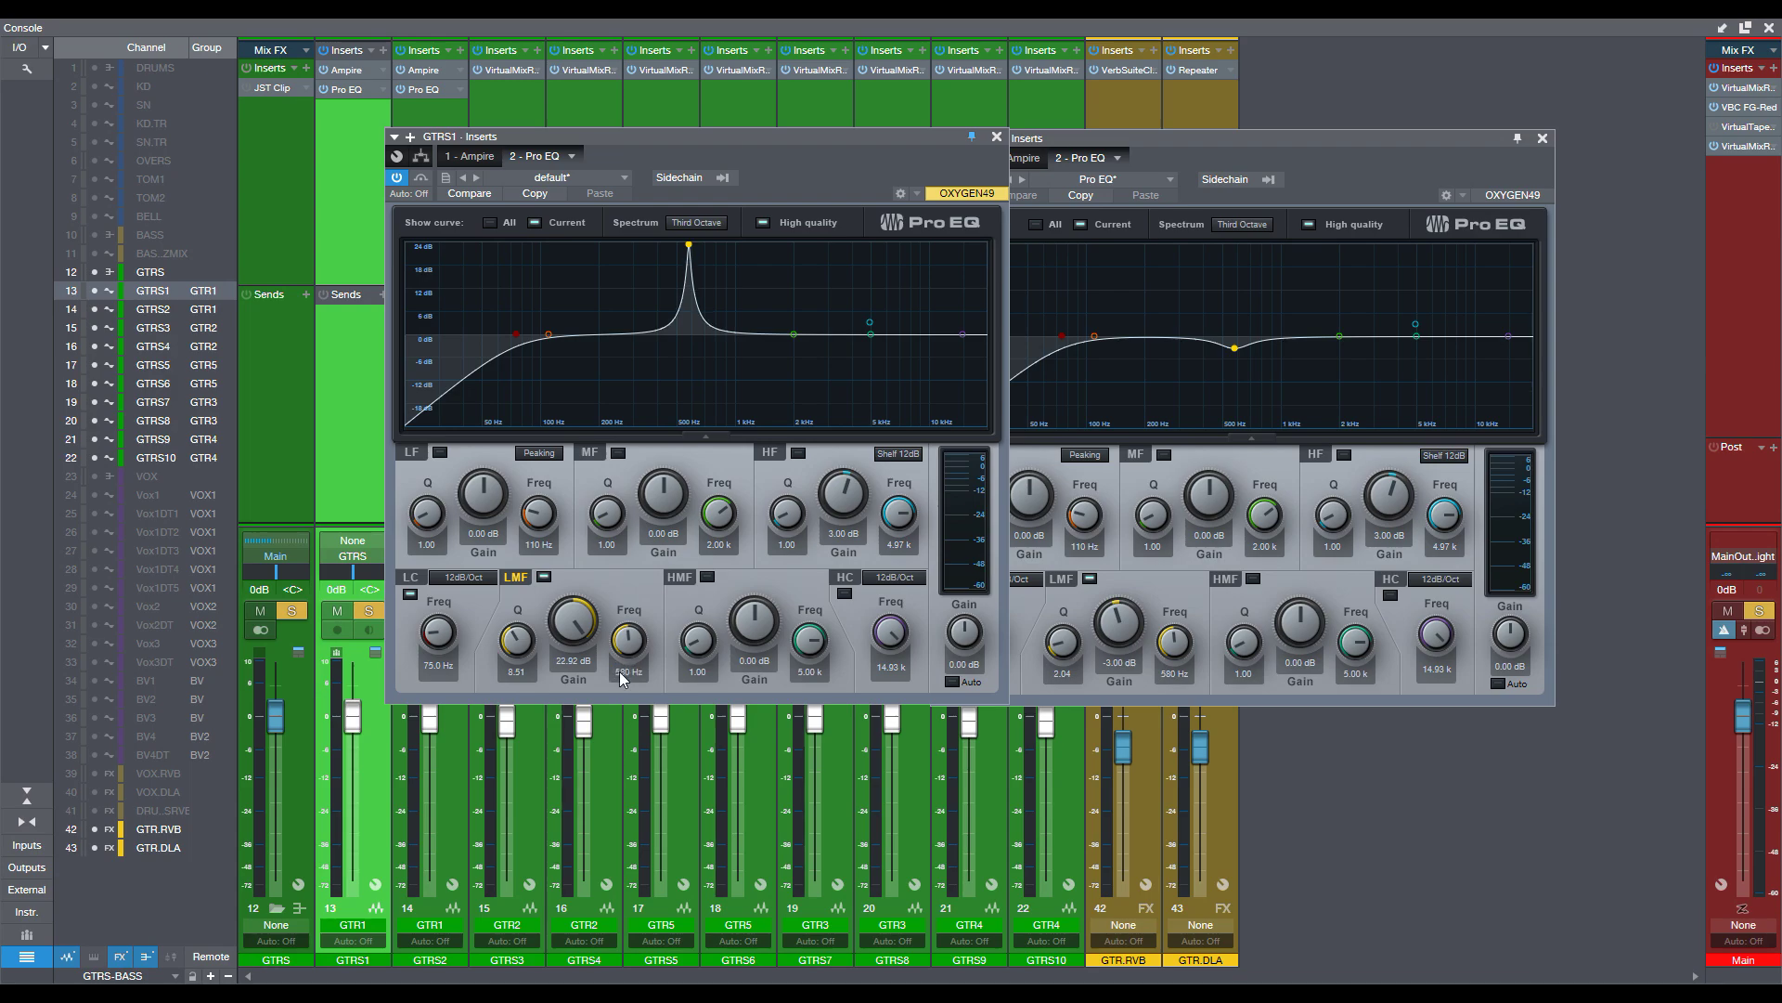
pyautogui.moveTo(510, 639)
pyautogui.mouseDown()
pyautogui.moveTo(496, 675)
pyautogui.moveTo(568, 661)
pyautogui.moveTo(551, 711)
pyautogui.moveTo(577, 666)
pyautogui.mouseUp()
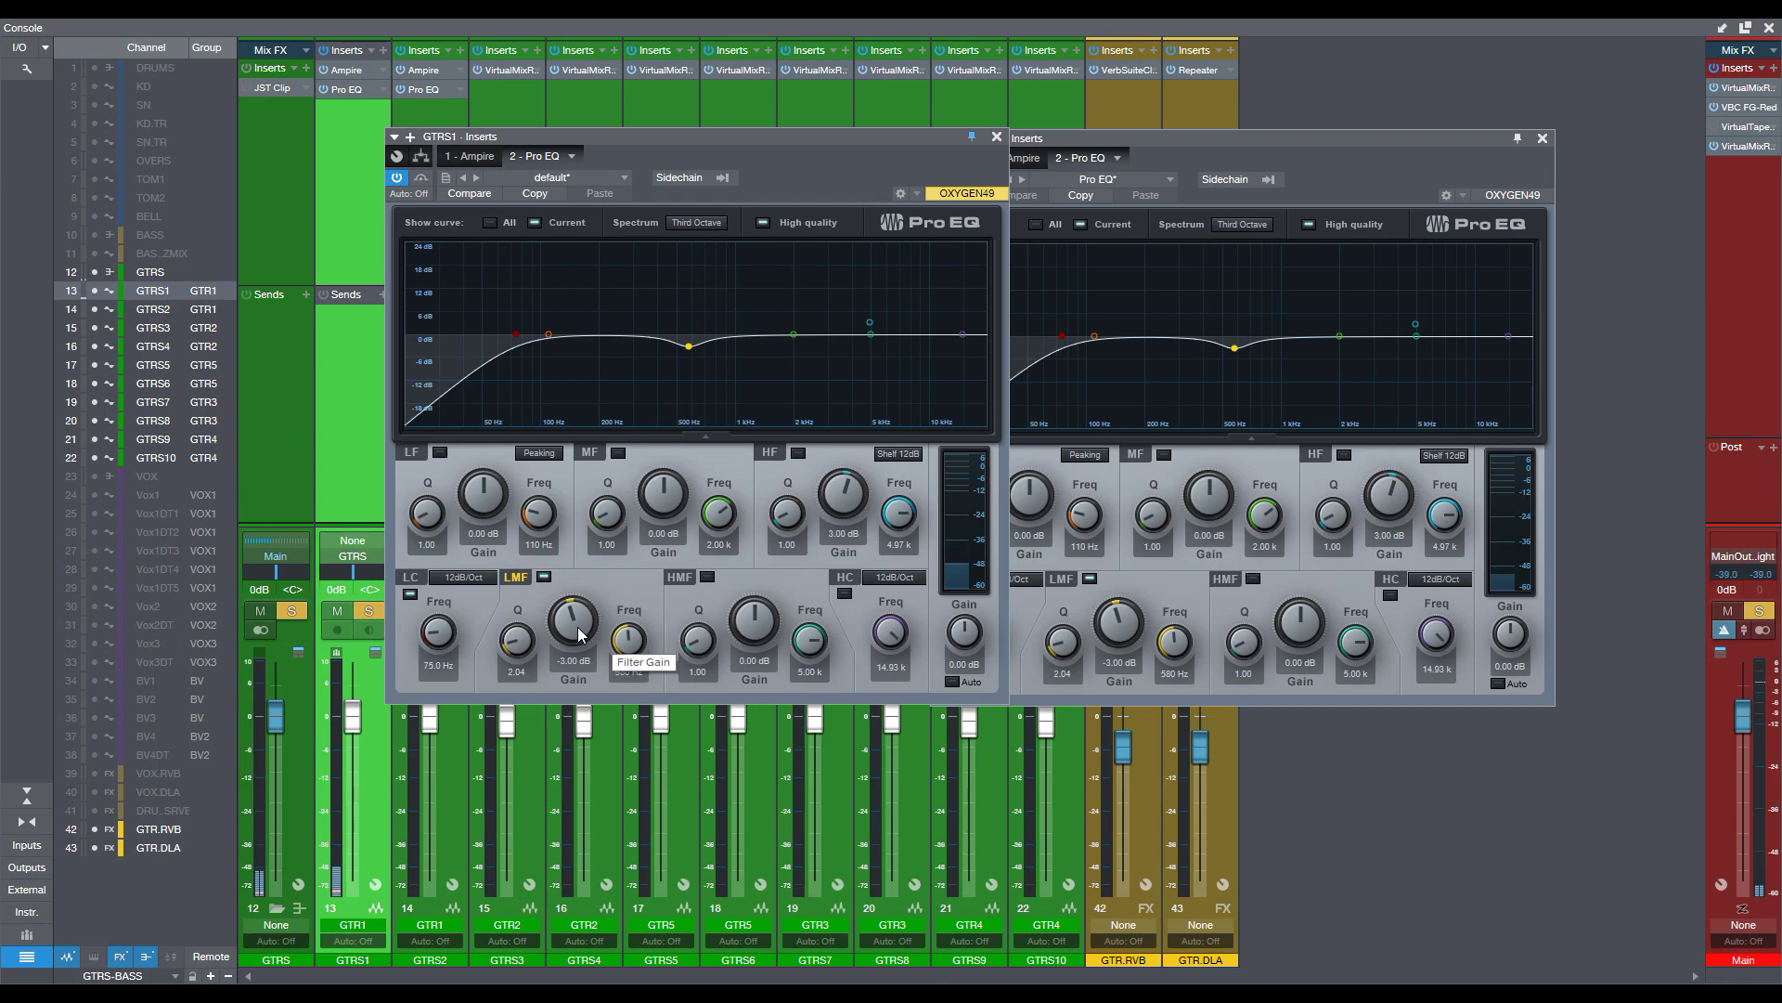
# Boost GTRS1's LMF gain to 22.44 dB, narrow its Q to 10.32, and sweep the LMF frequency during playback.
pyautogui.moveTo(577, 637); pyautogui.dragTo(575, 548)
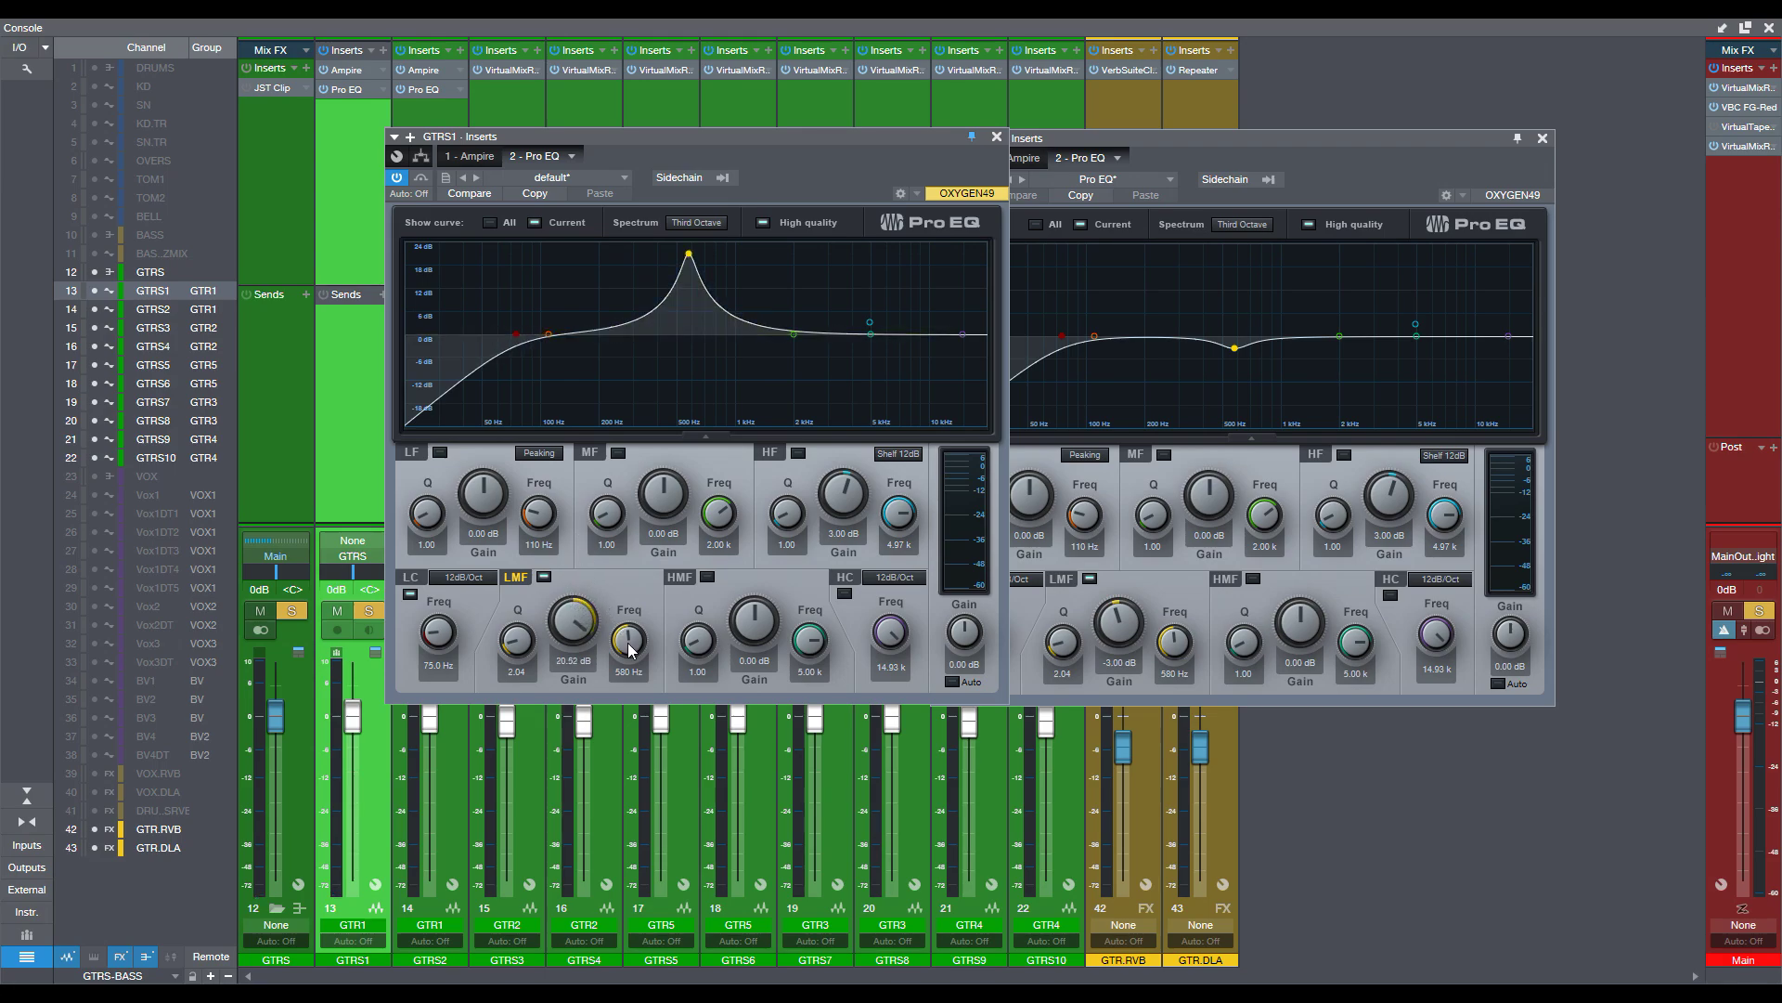
pyautogui.rightClick(628, 641)
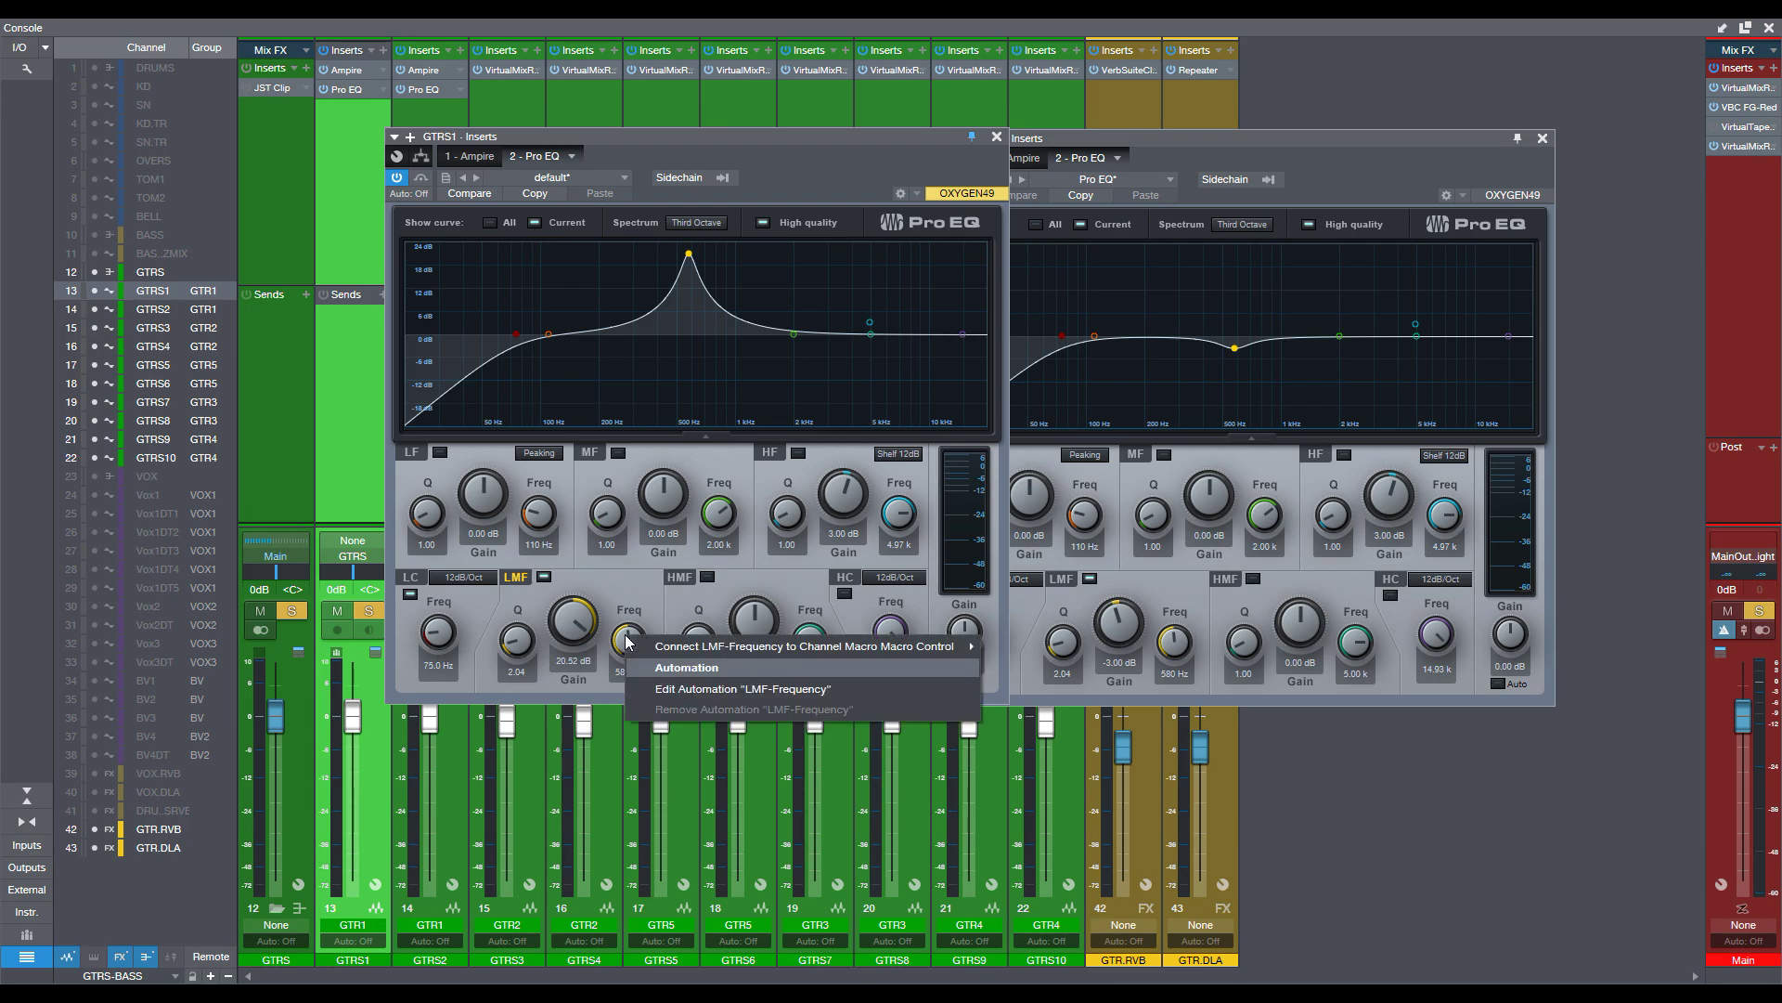
pyautogui.click(590, 684)
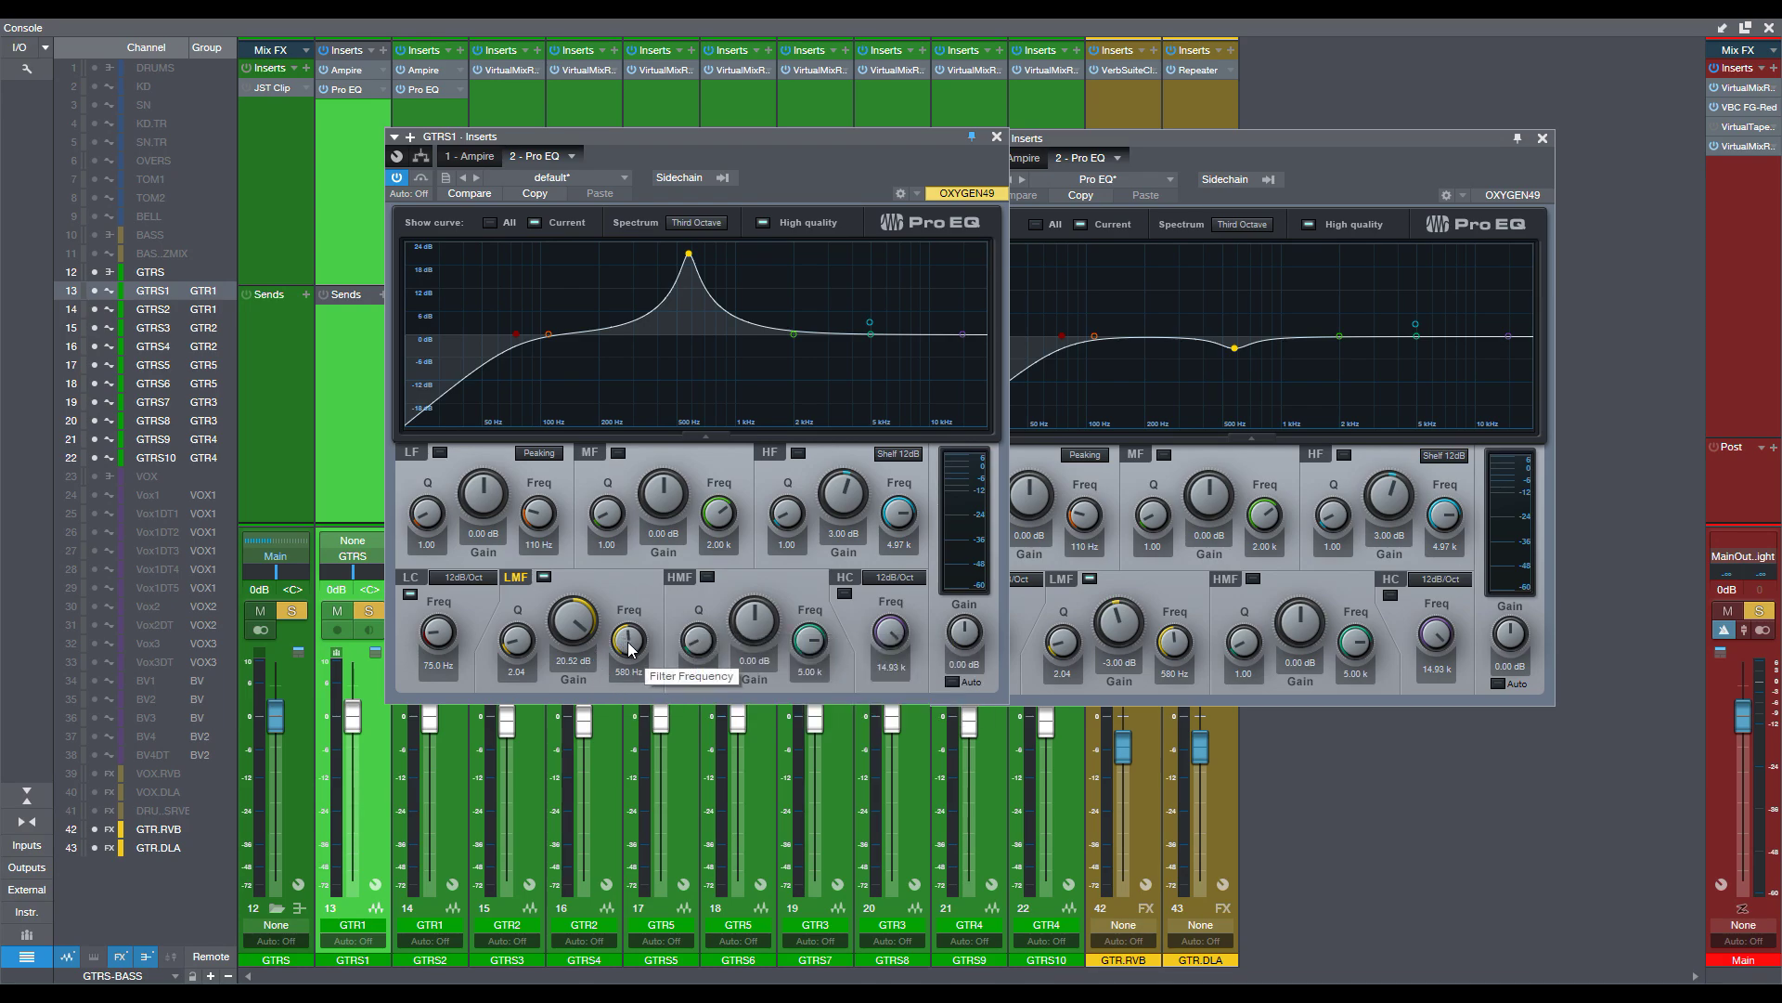
pyautogui.press('space')
pyautogui.moveTo(628, 647); pyautogui.dragTo(632, 635)
pyautogui.moveTo(517, 641); pyautogui.dragTo(614, 656)
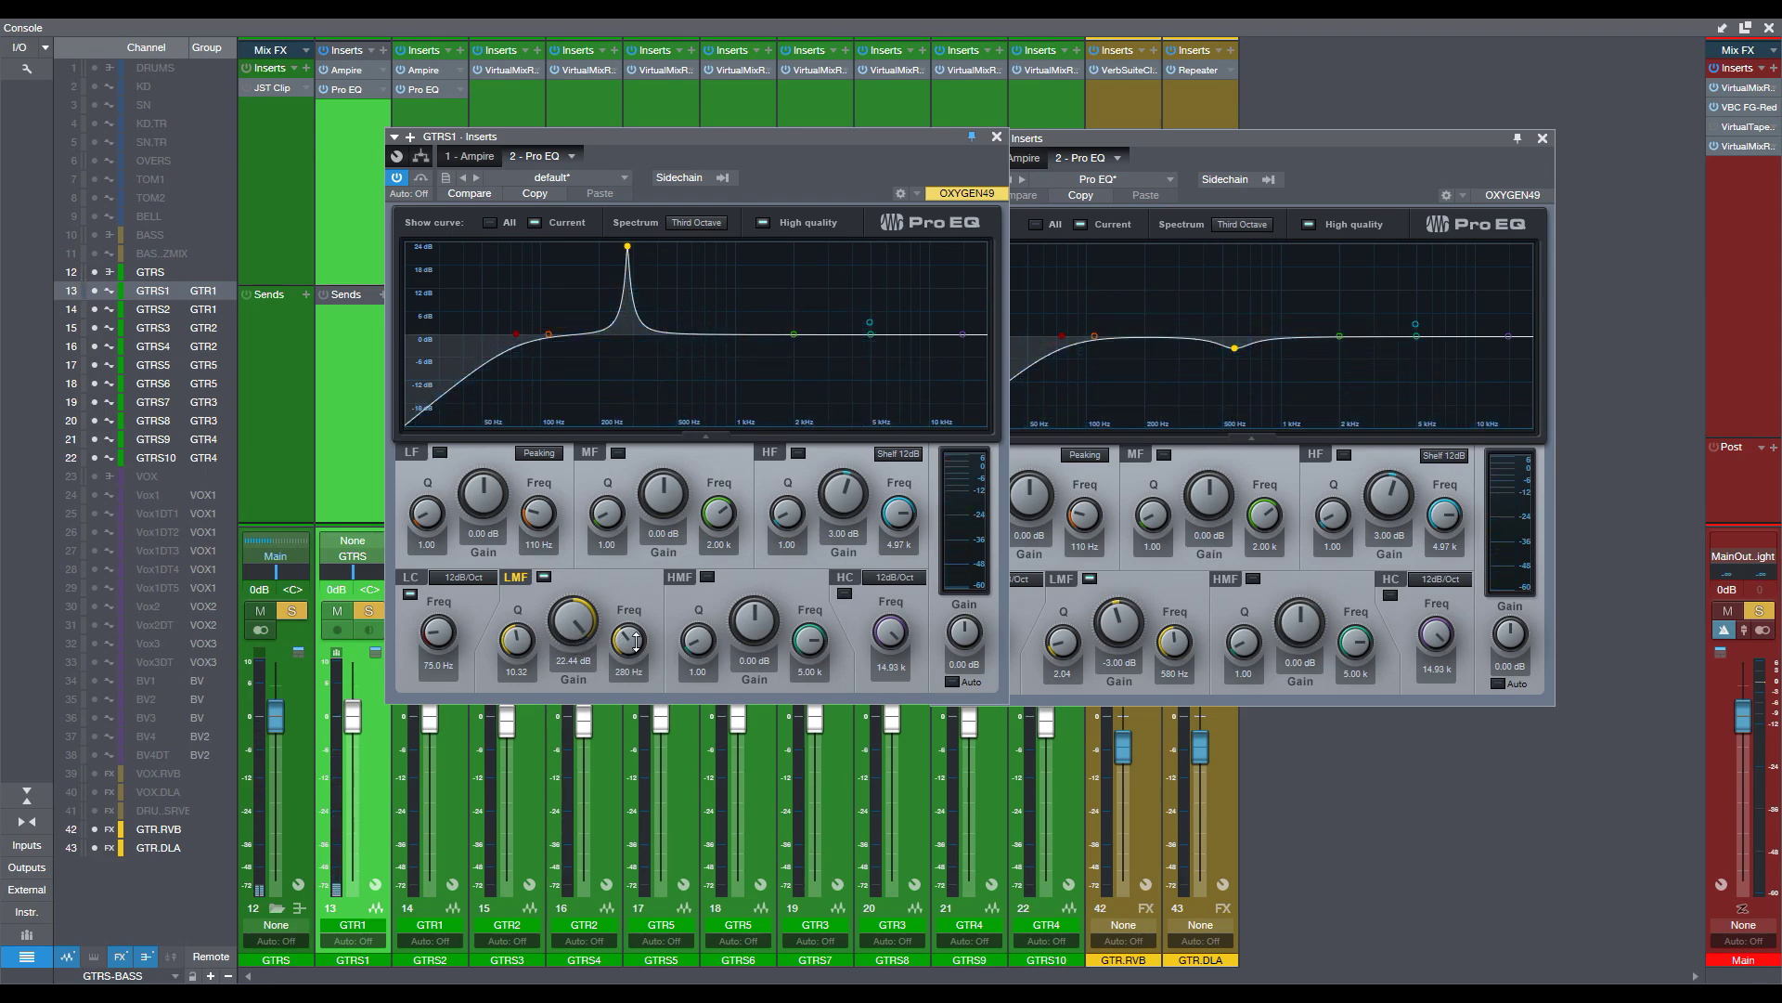
pyautogui.moveTo(638, 640); pyautogui.dragTo(631, 634)
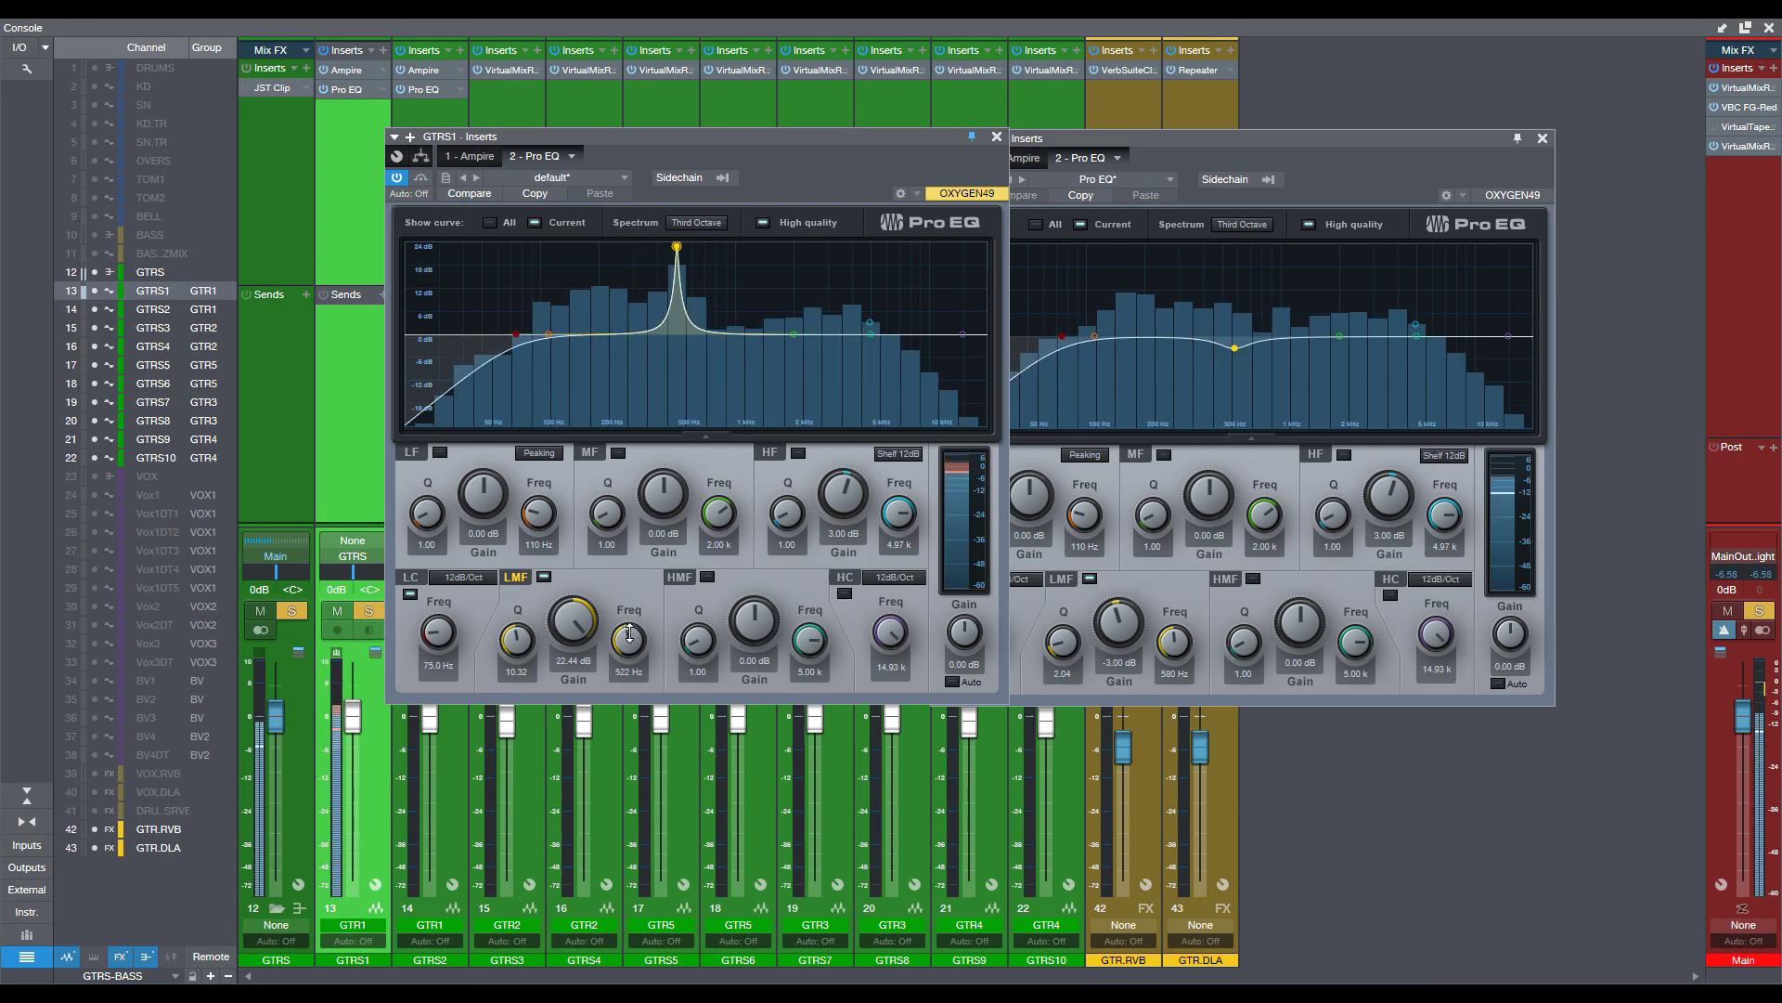
# Set GTRS1's LMF band back to 580 Hz, -3.00 dB gain and Q 2.04, and stop playback.
pyautogui.click(628, 671)
pyautogui.write('580')
pyautogui.press('Return')
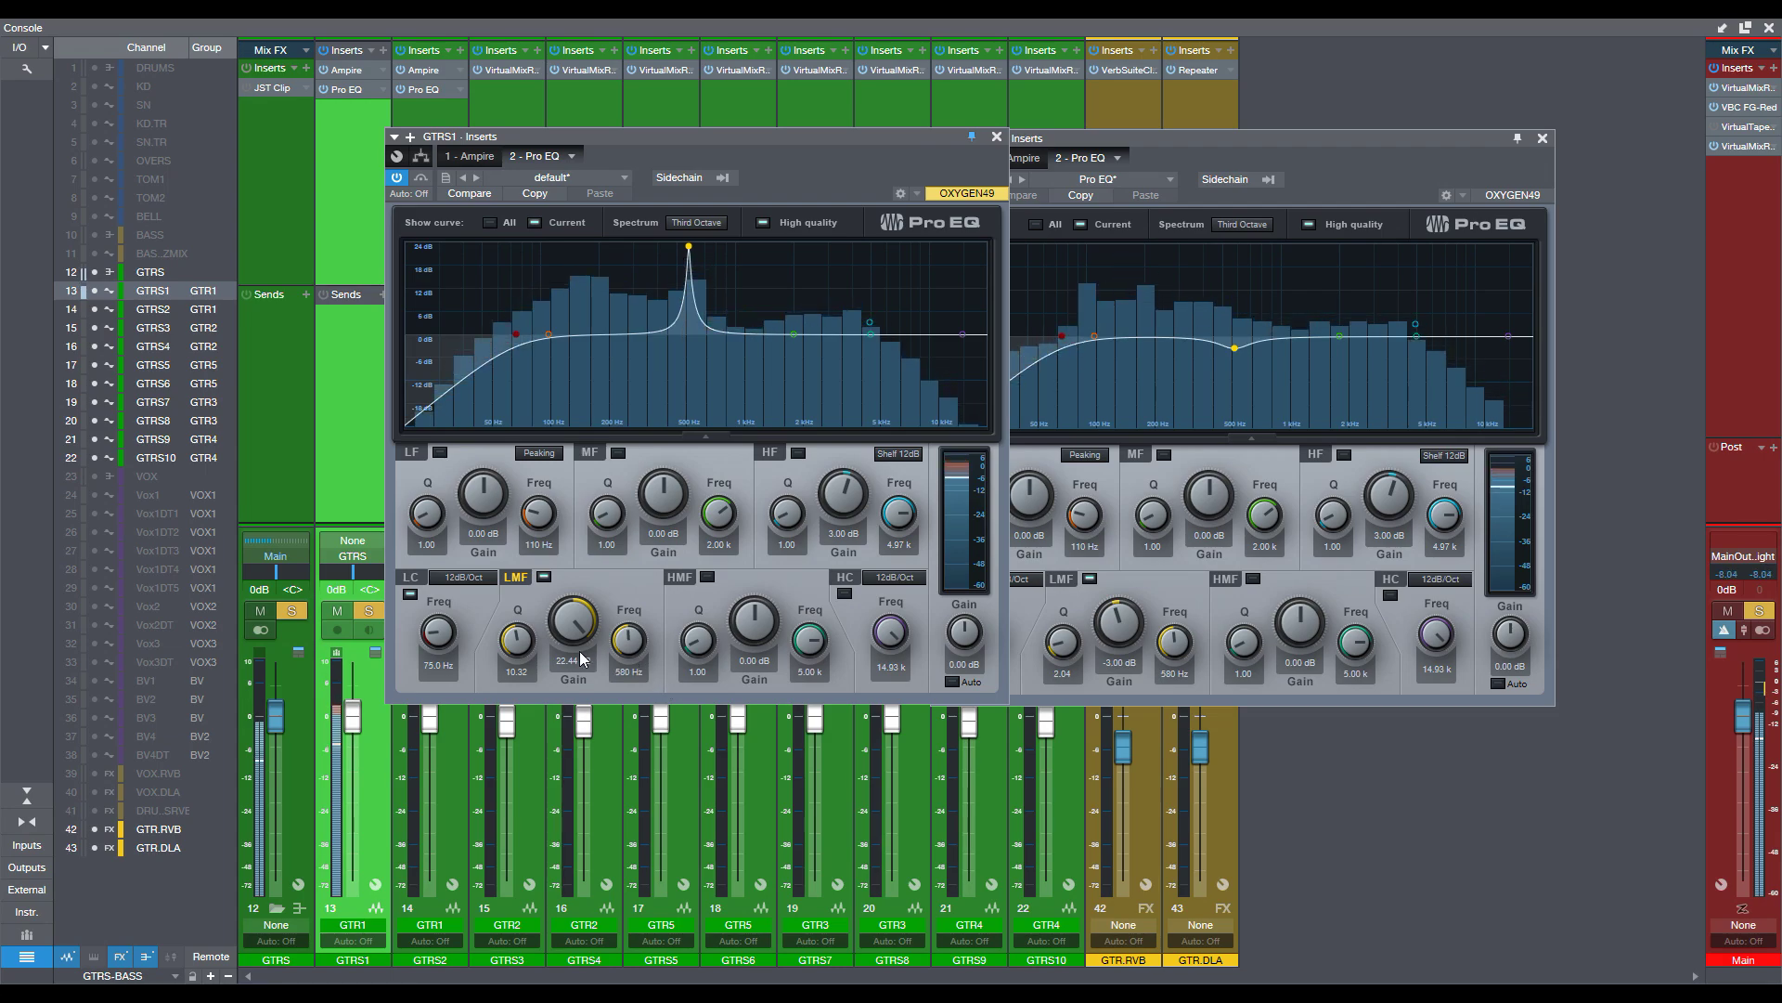
pyautogui.moveTo(582, 659); pyautogui.dragTo(559, 721)
pyautogui.click(516, 670)
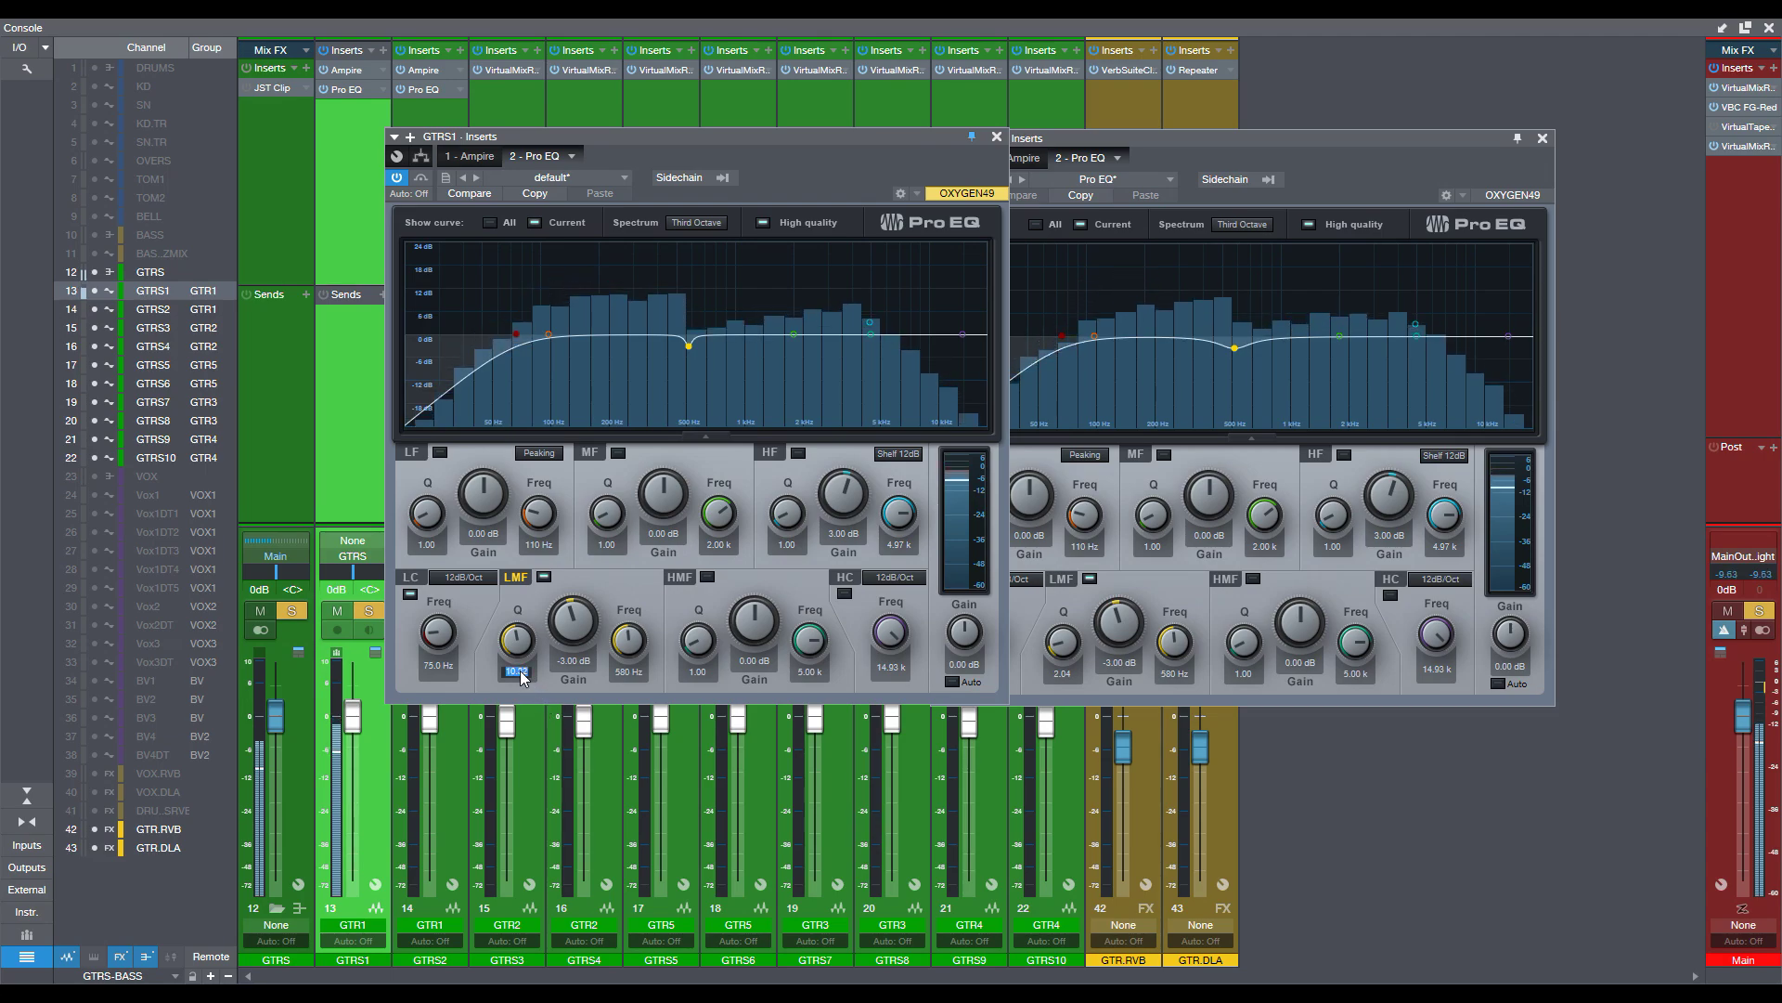
pyautogui.write('2.04')
pyautogui.press('Return')
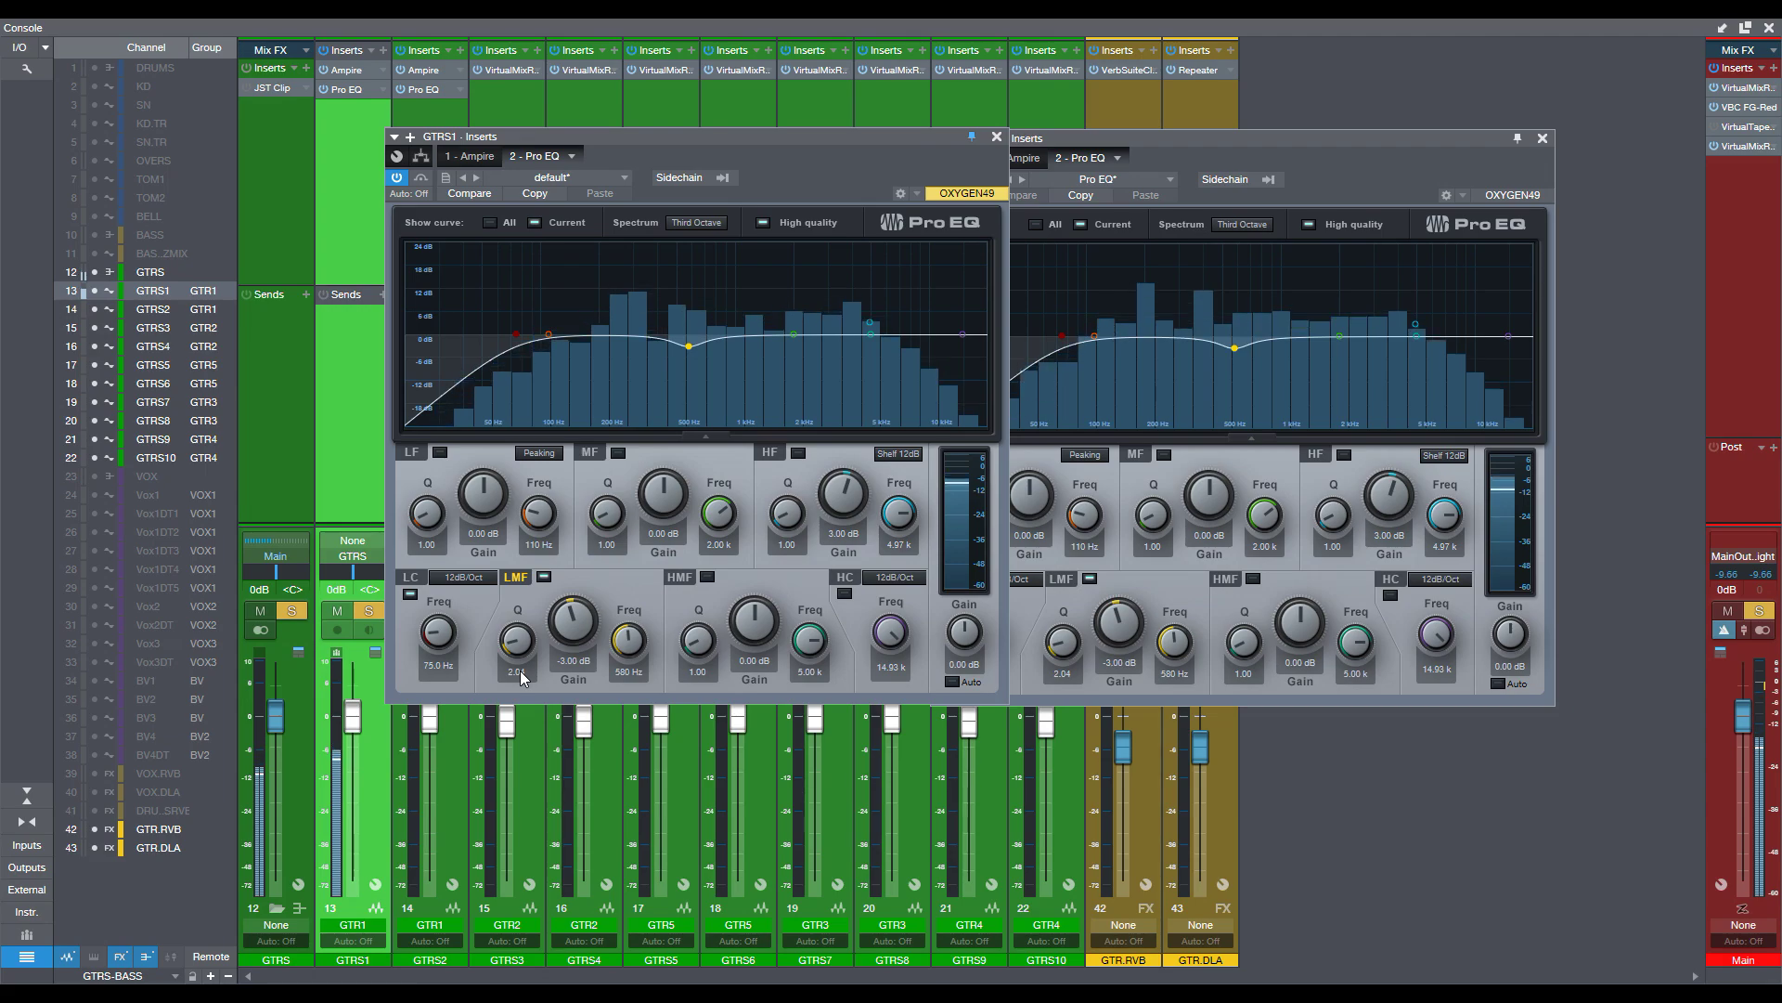
pyautogui.press('space')
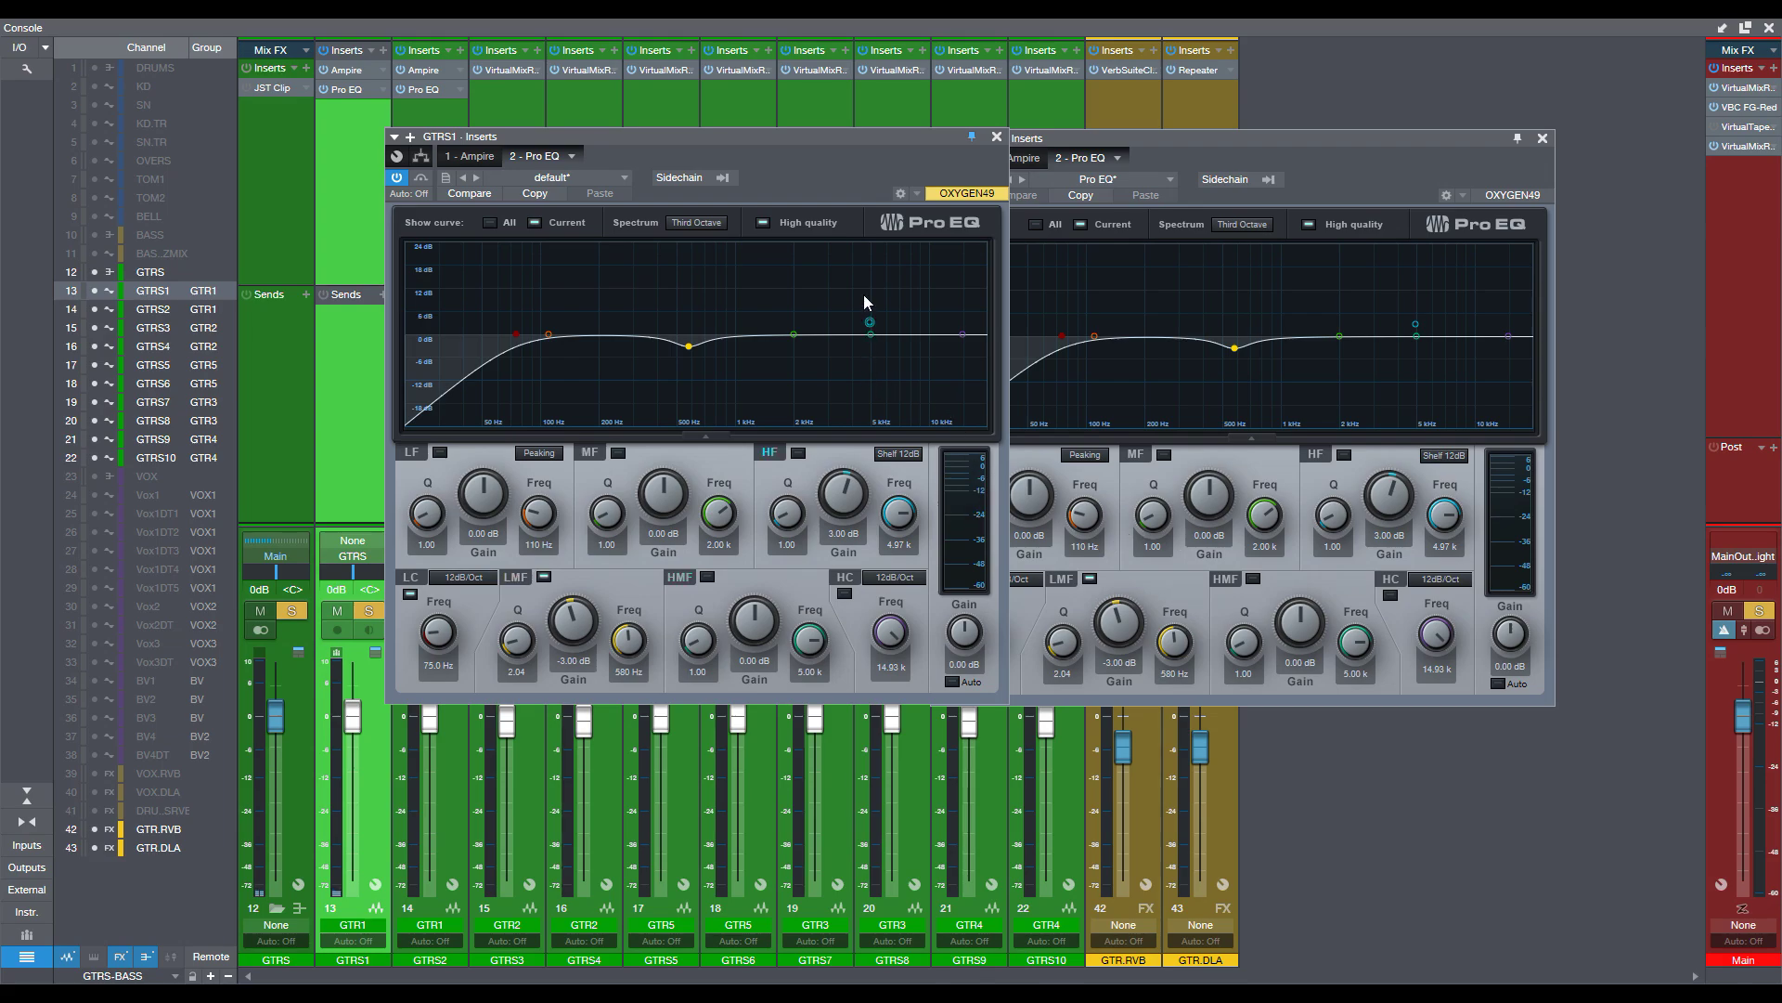
# Close the GTRS1 and GTRS2 insert windows and pan GTRS1 hard left.
pyautogui.click(997, 137)
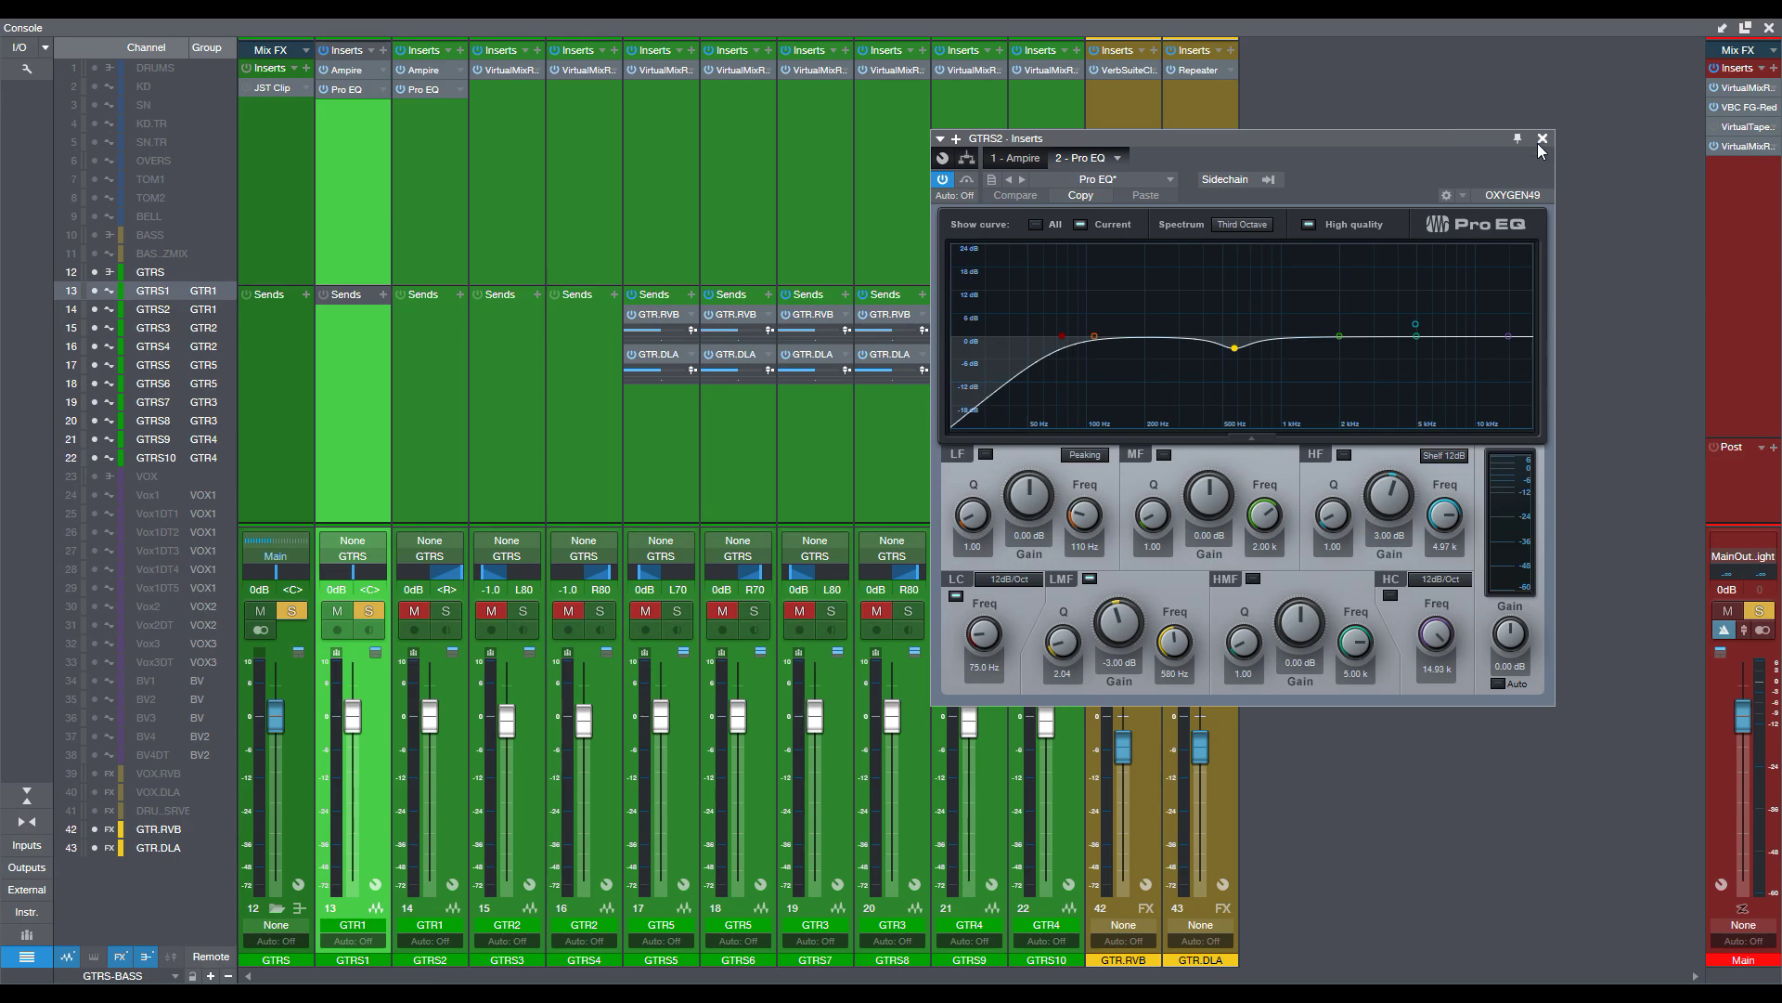
pyautogui.click(1543, 137)
pyautogui.moveTo(366, 583); pyautogui.dragTo(323, 610)
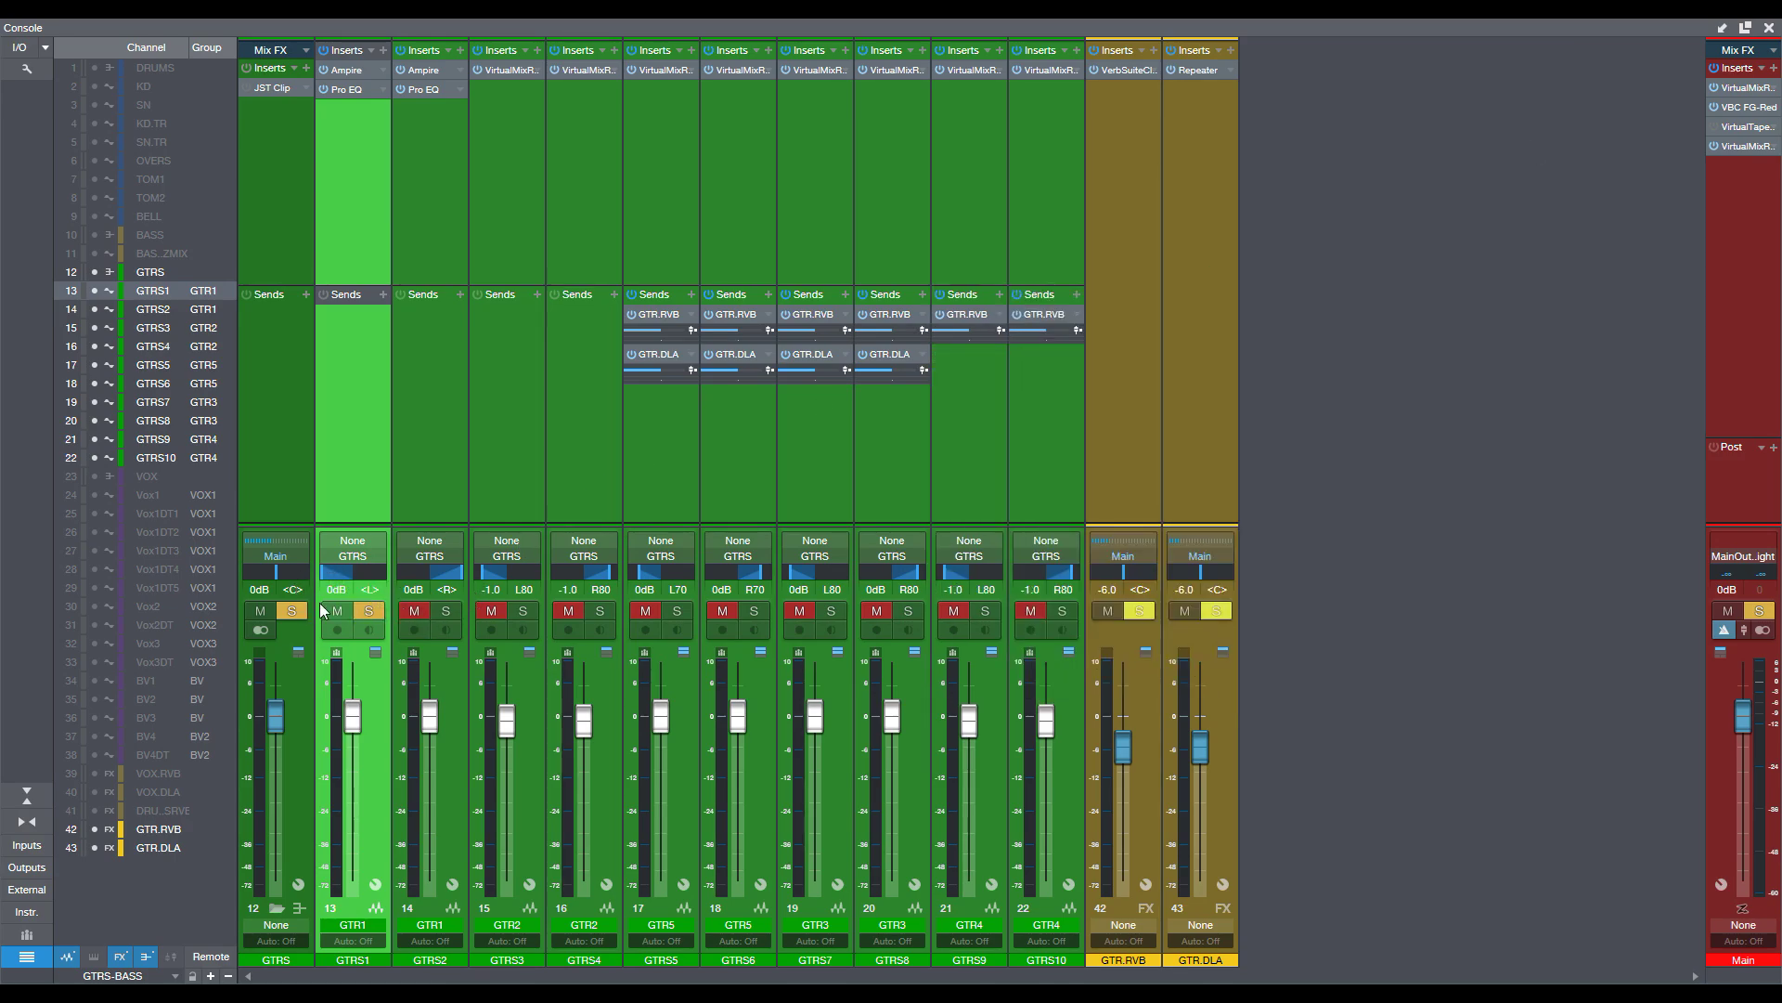
# Start playback and audition GTRS3 and GTRS4 soloed, with GTRS1 and GTRS2 muted.
pyautogui.click(533, 496)
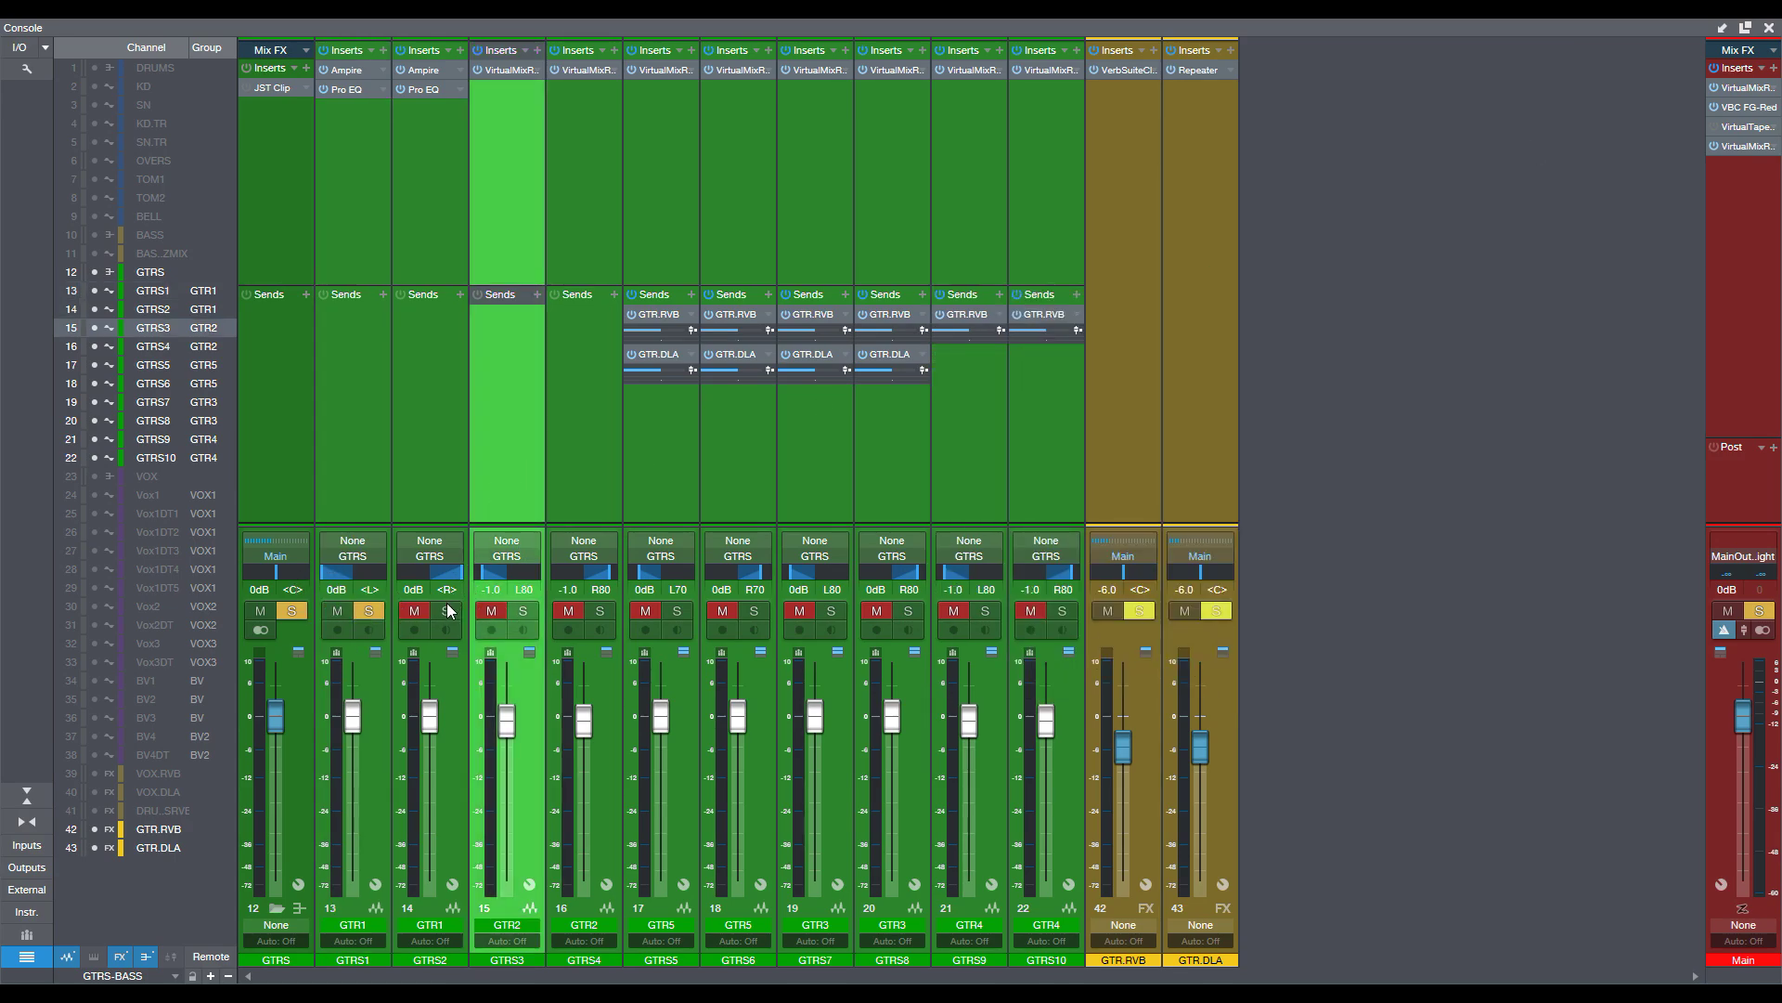
pyautogui.click(588, 488)
pyautogui.click(523, 613)
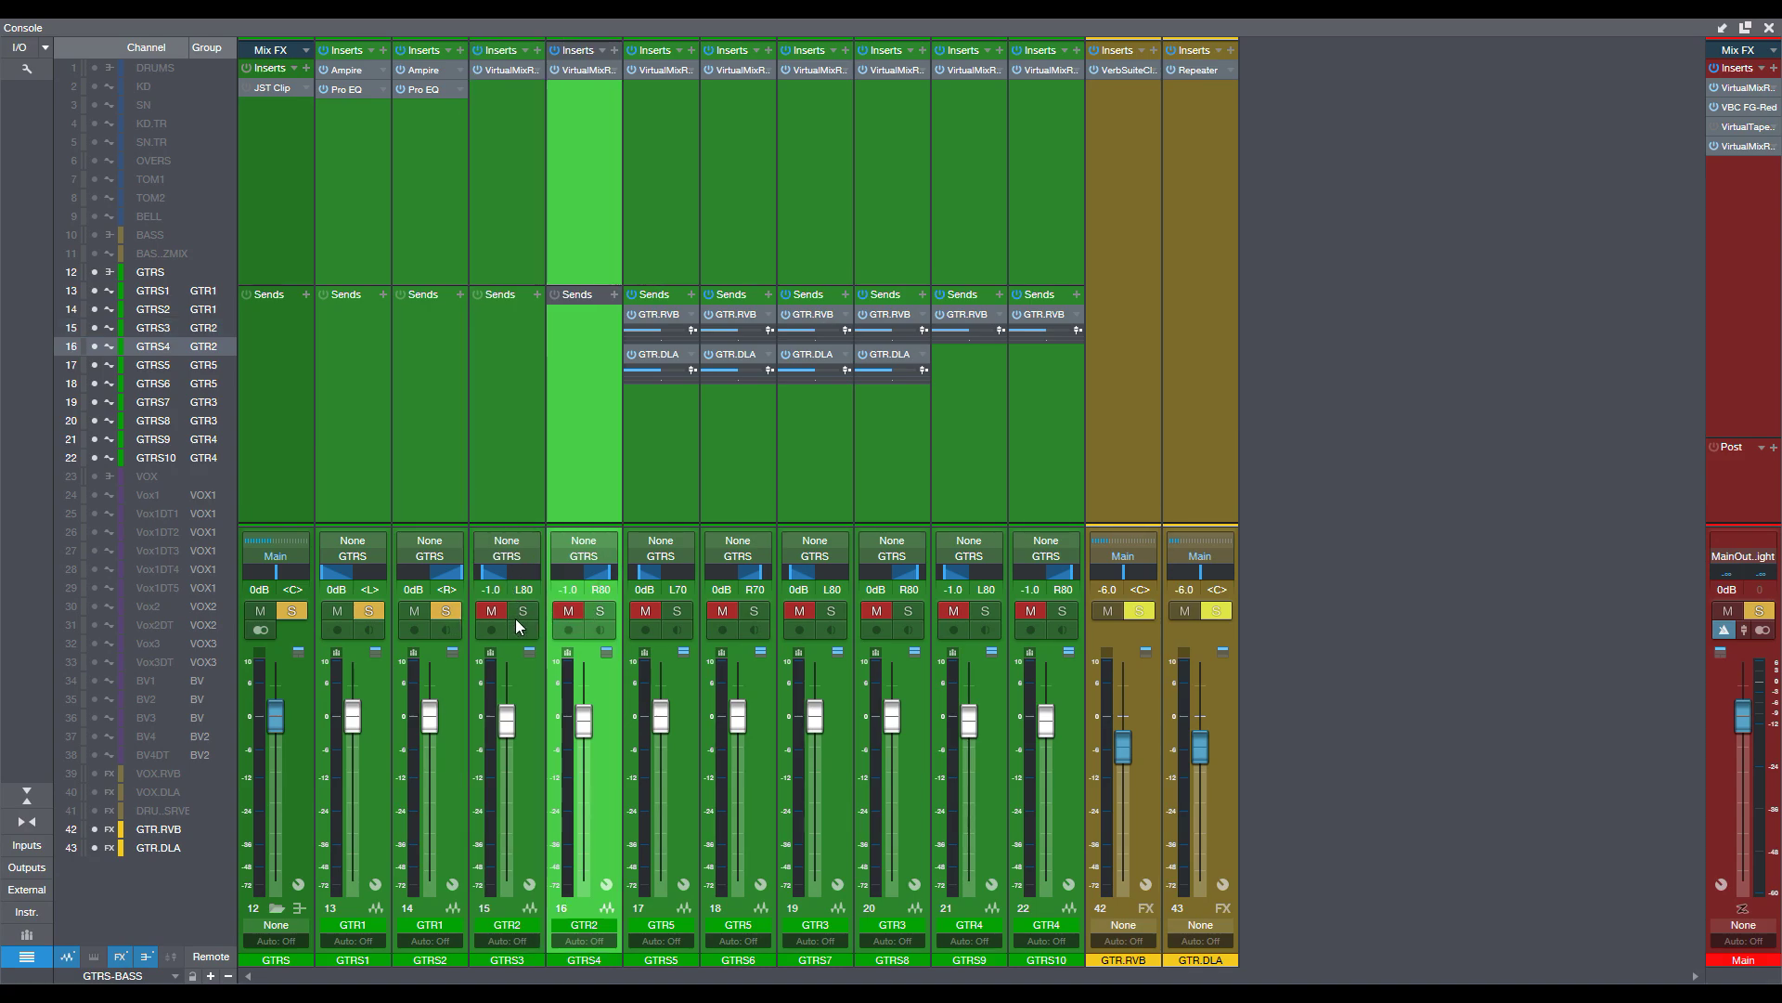
pyautogui.click(600, 611)
pyautogui.press('space')
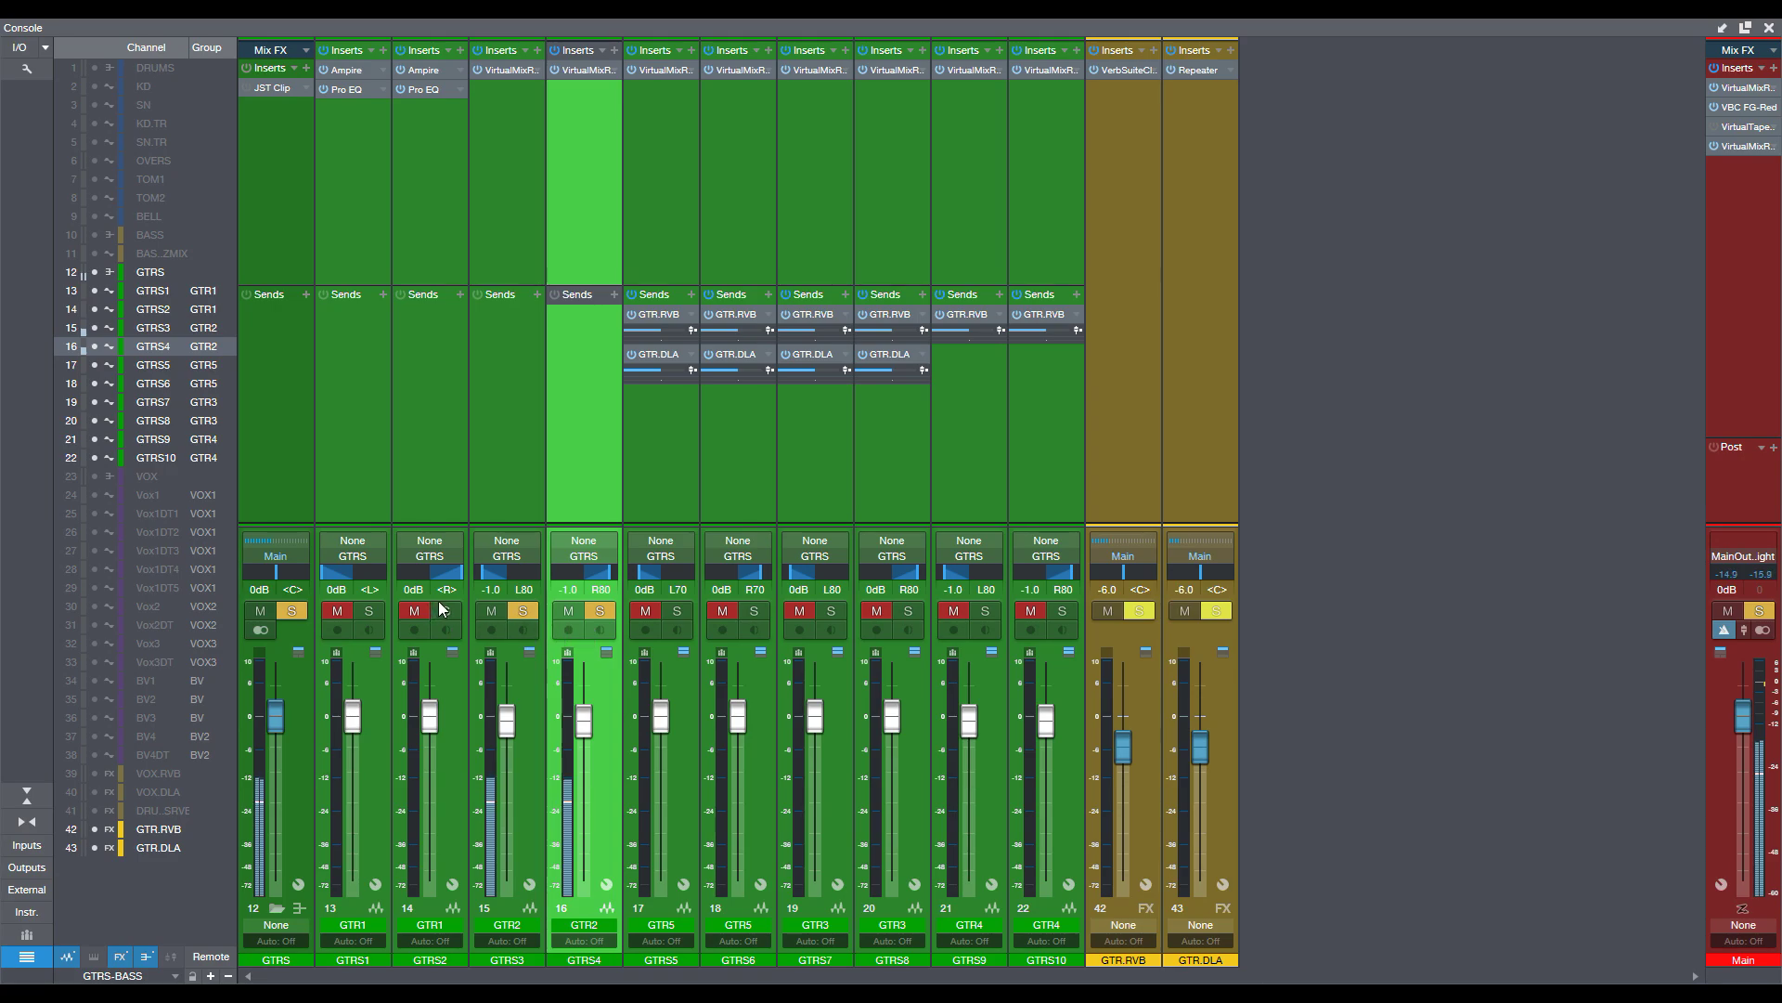
# Solo GTRS1 and GTRS2 along with GTRS3 and GTRS4 and audition all four guitars together.
pyautogui.click(368, 611)
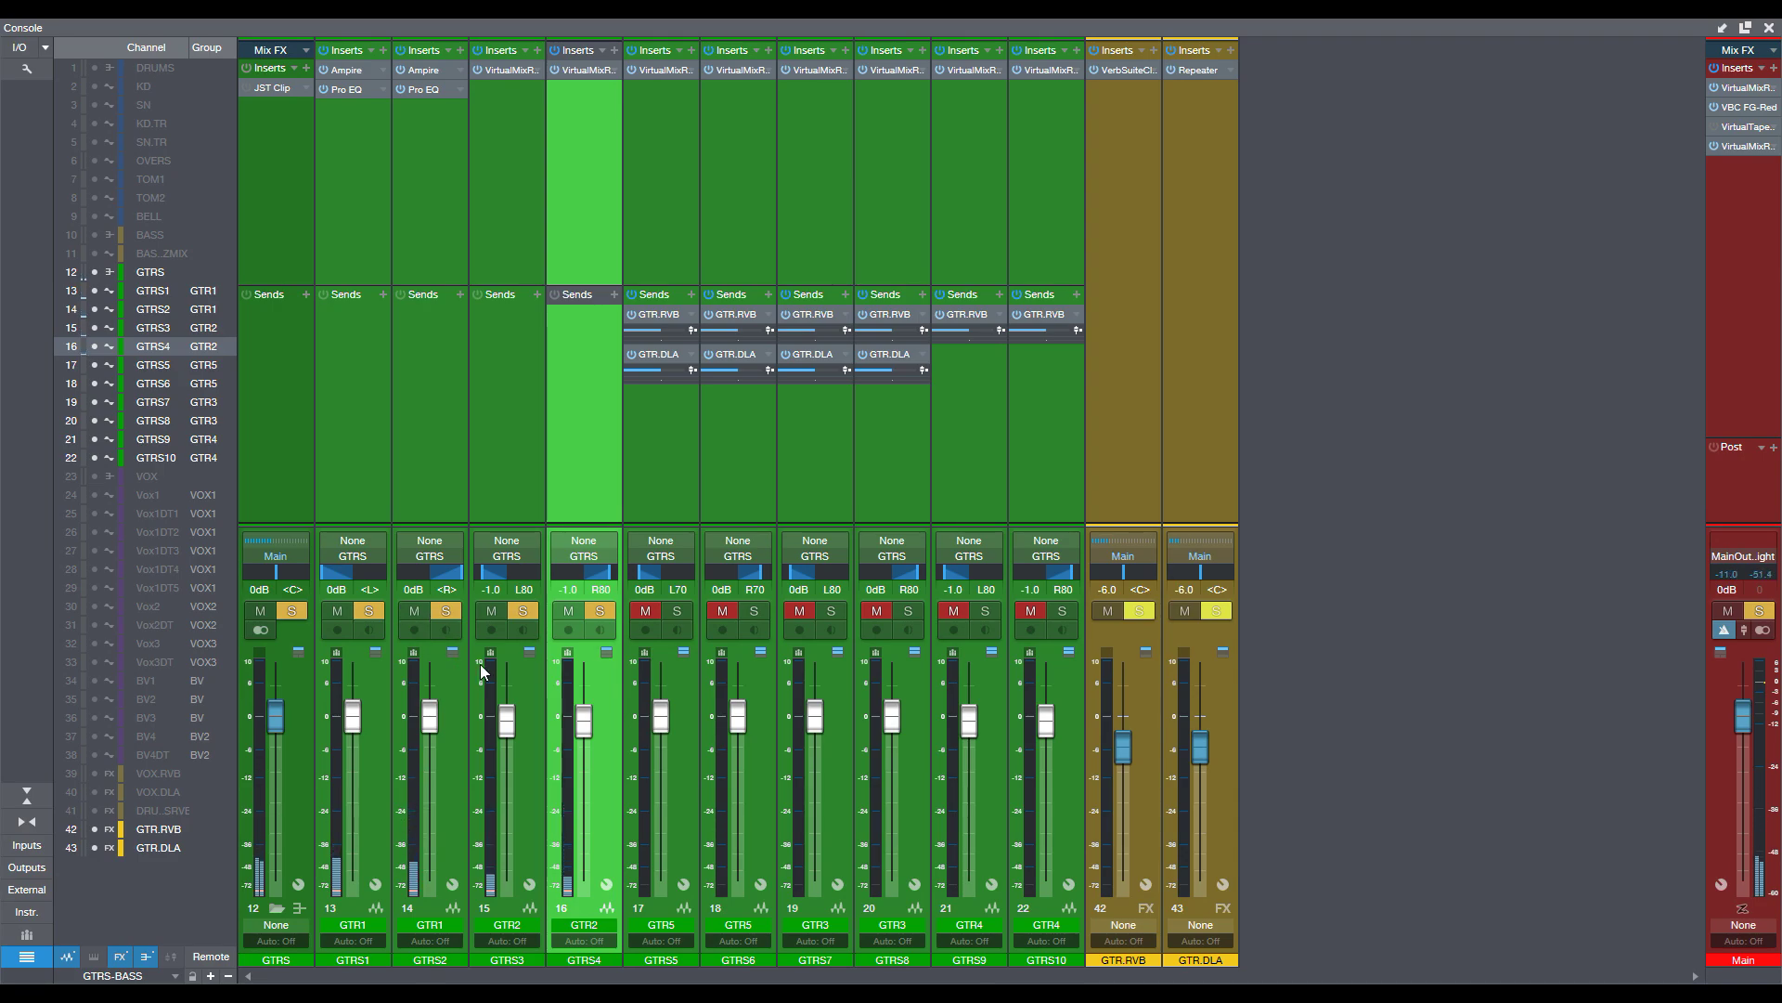
pyautogui.click(494, 611)
pyautogui.click(493, 611)
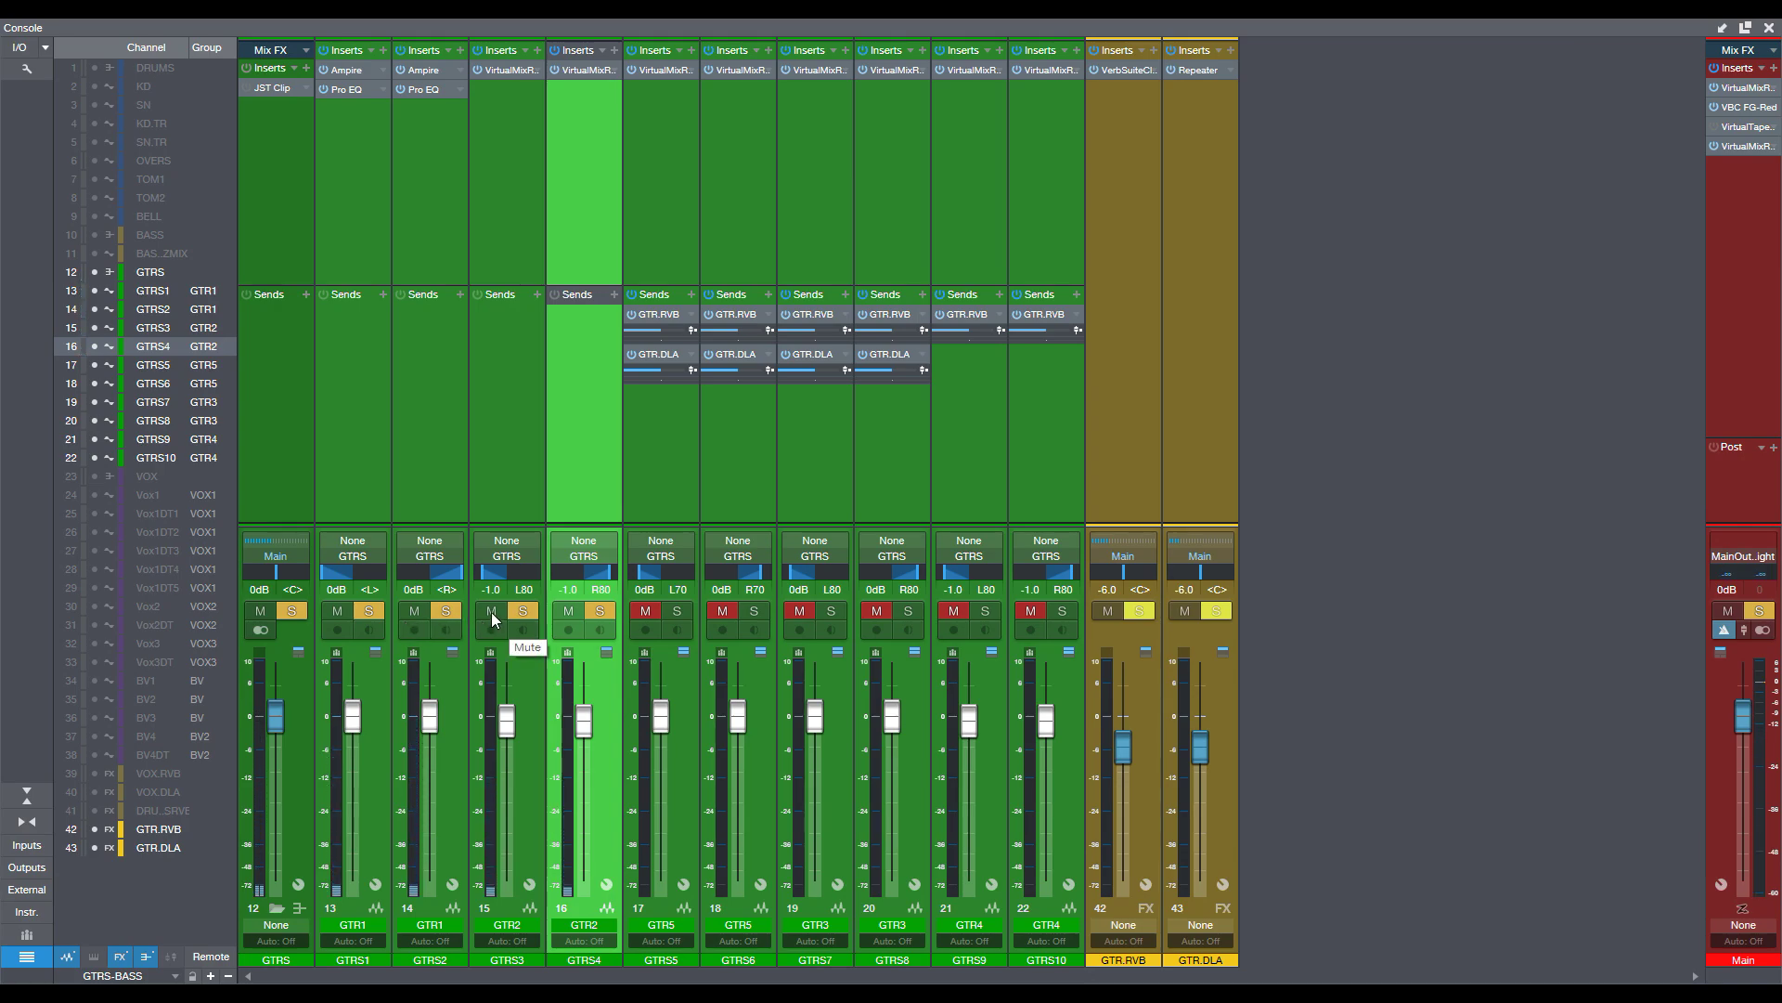
# Compare the GTRS3 and GTRS4 pair with the GTRS1 and GTRS2 pair by alternating their solos during playback.
pyautogui.click(507, 516)
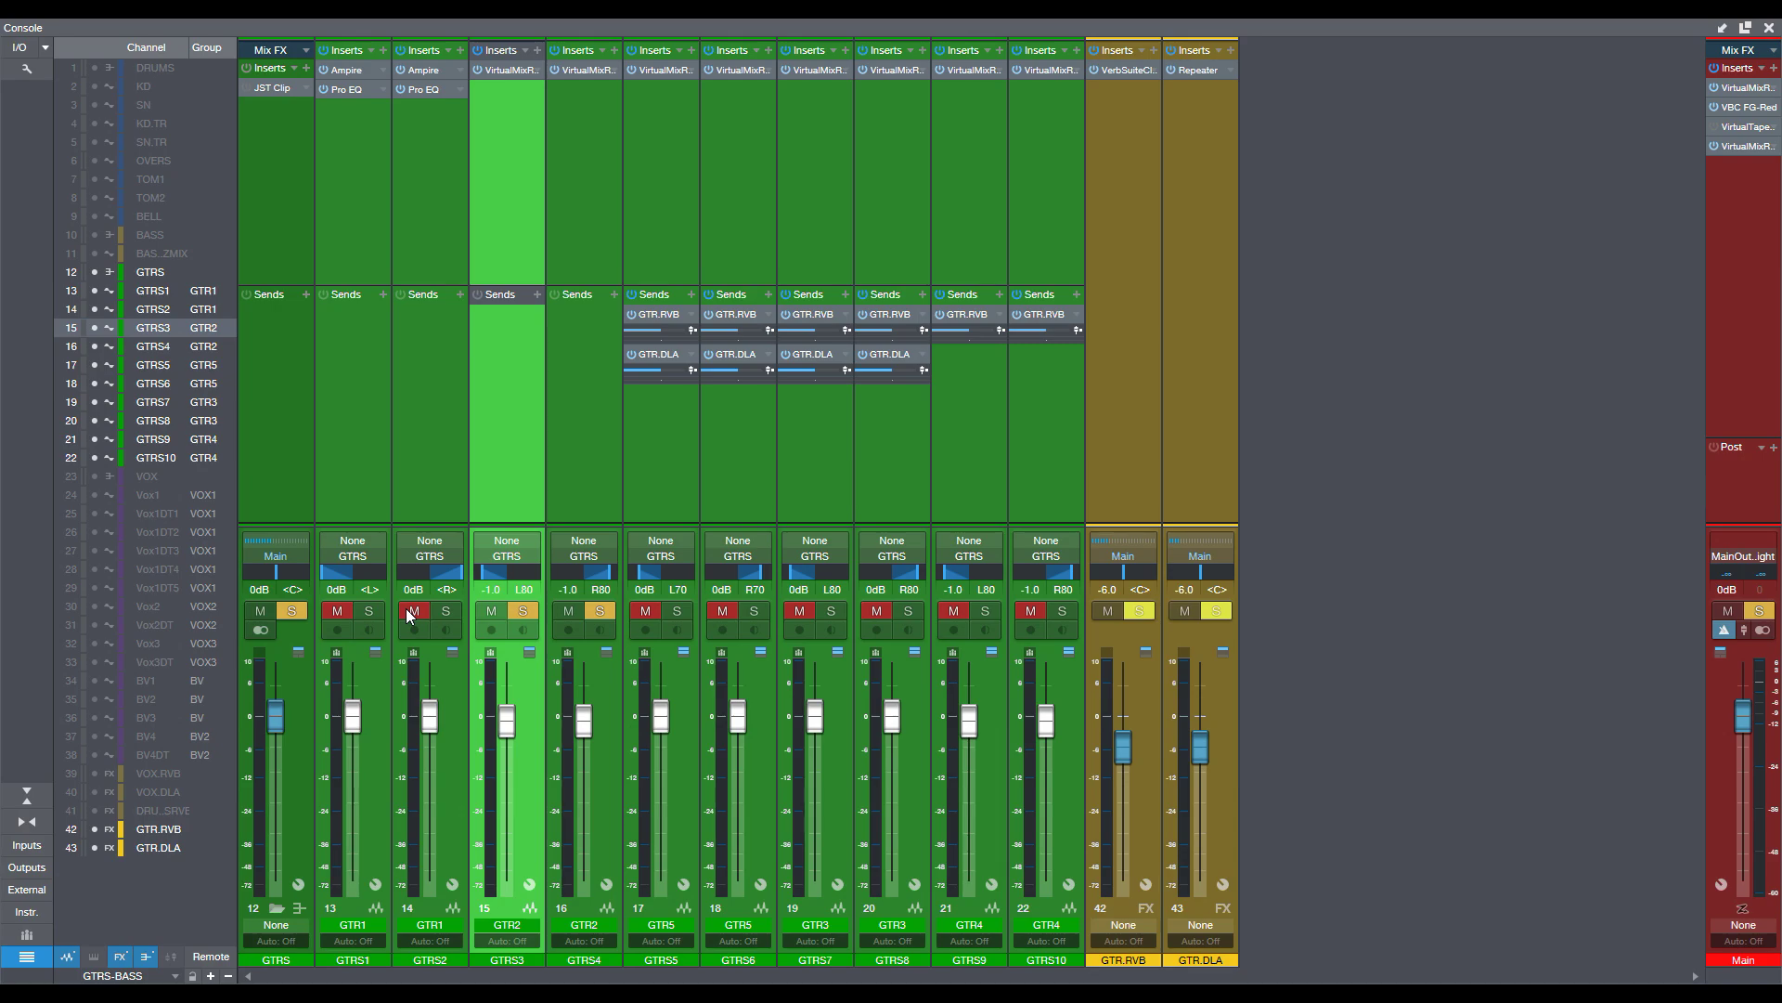
pyautogui.press('space')
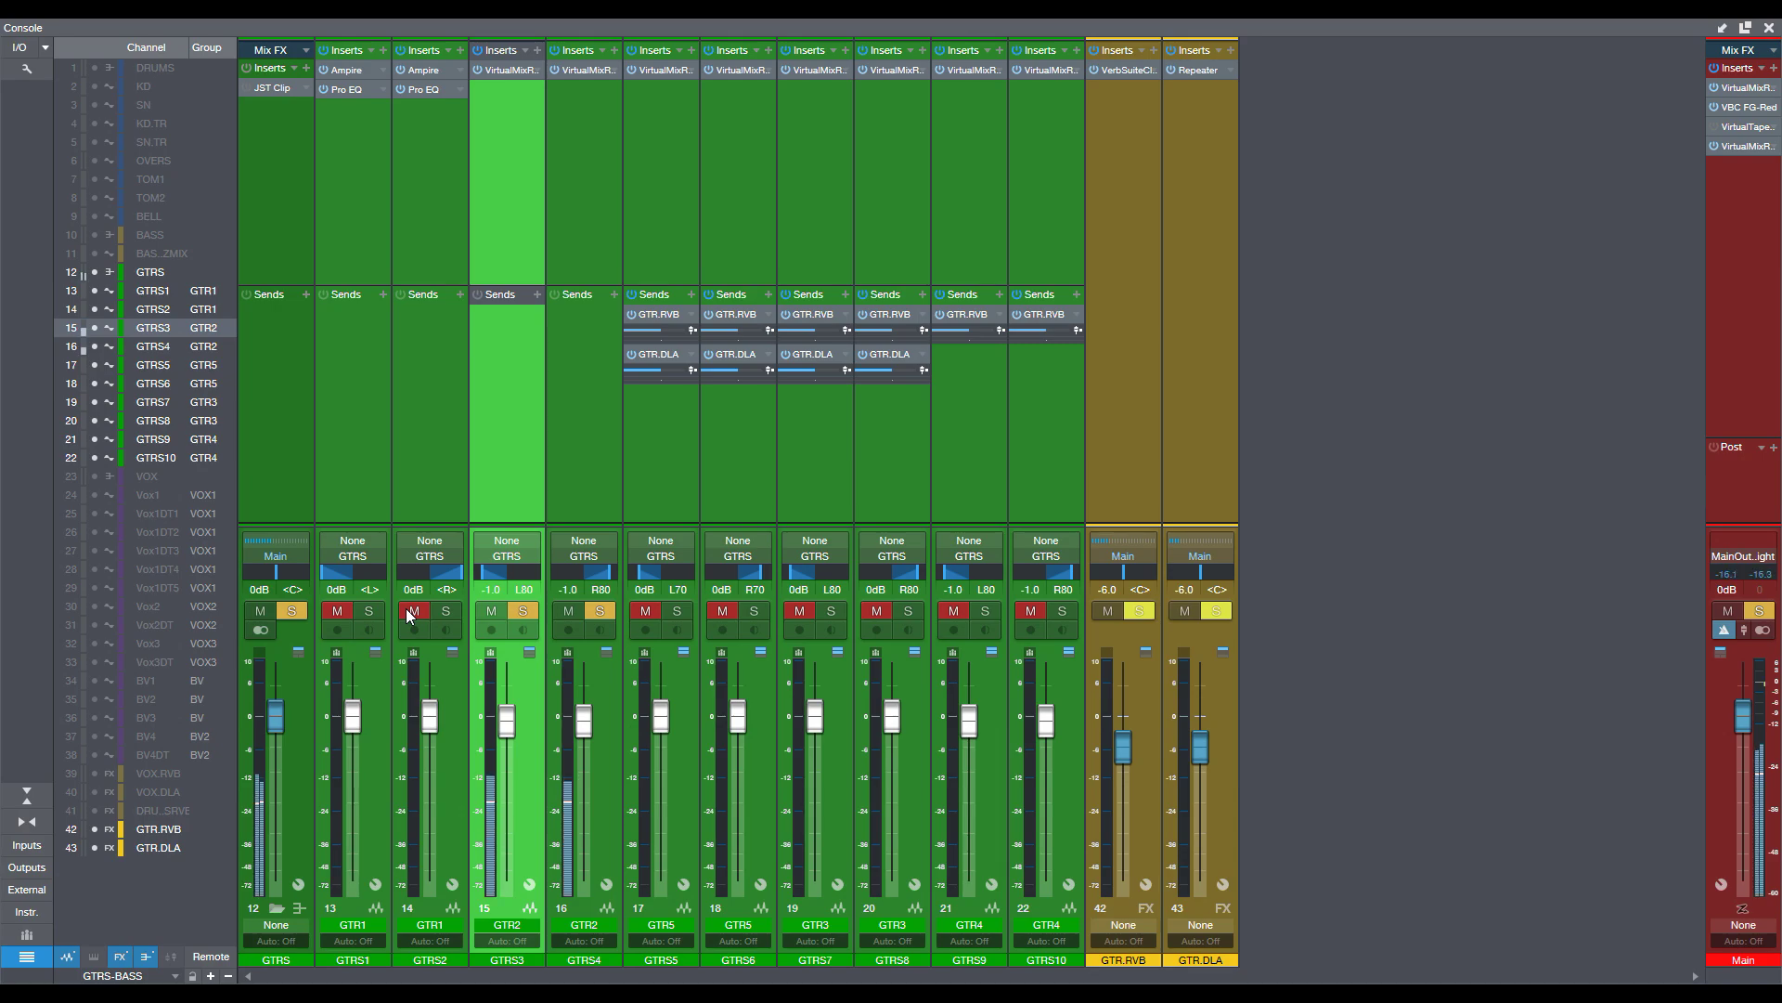
pyautogui.click(523, 610)
pyautogui.click(491, 610)
pyautogui.click(447, 610)
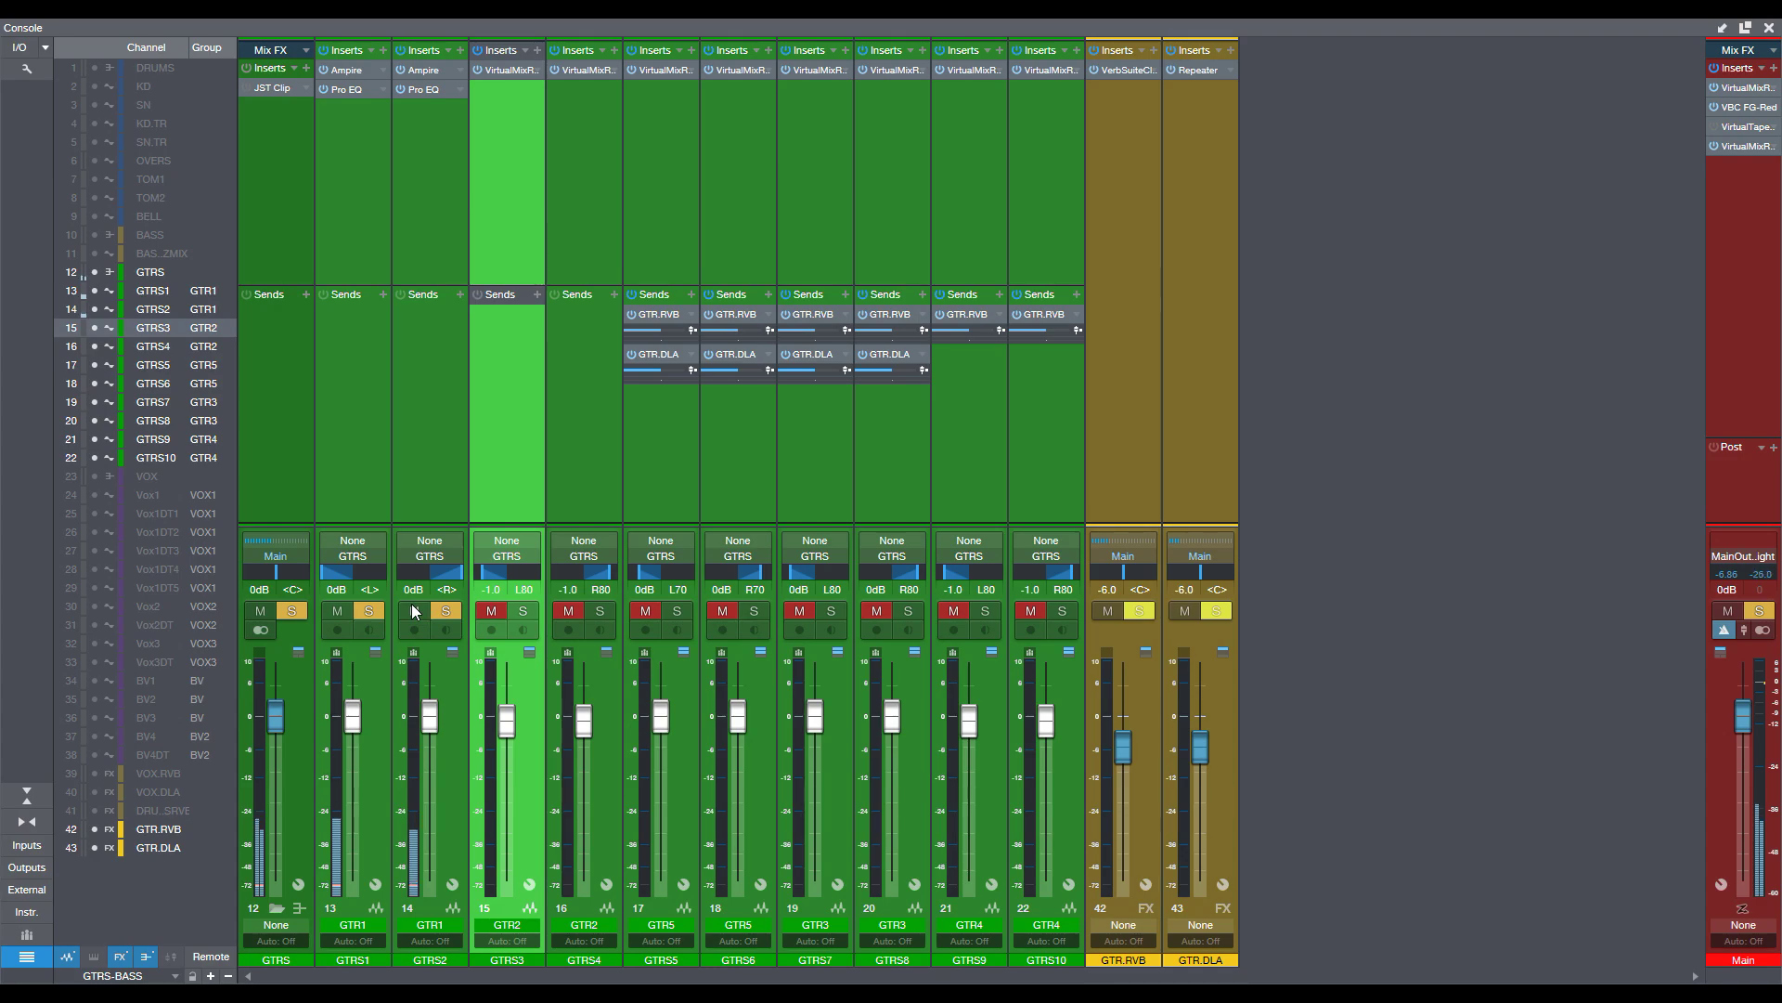
pyautogui.click(446, 610)
pyautogui.click(522, 610)
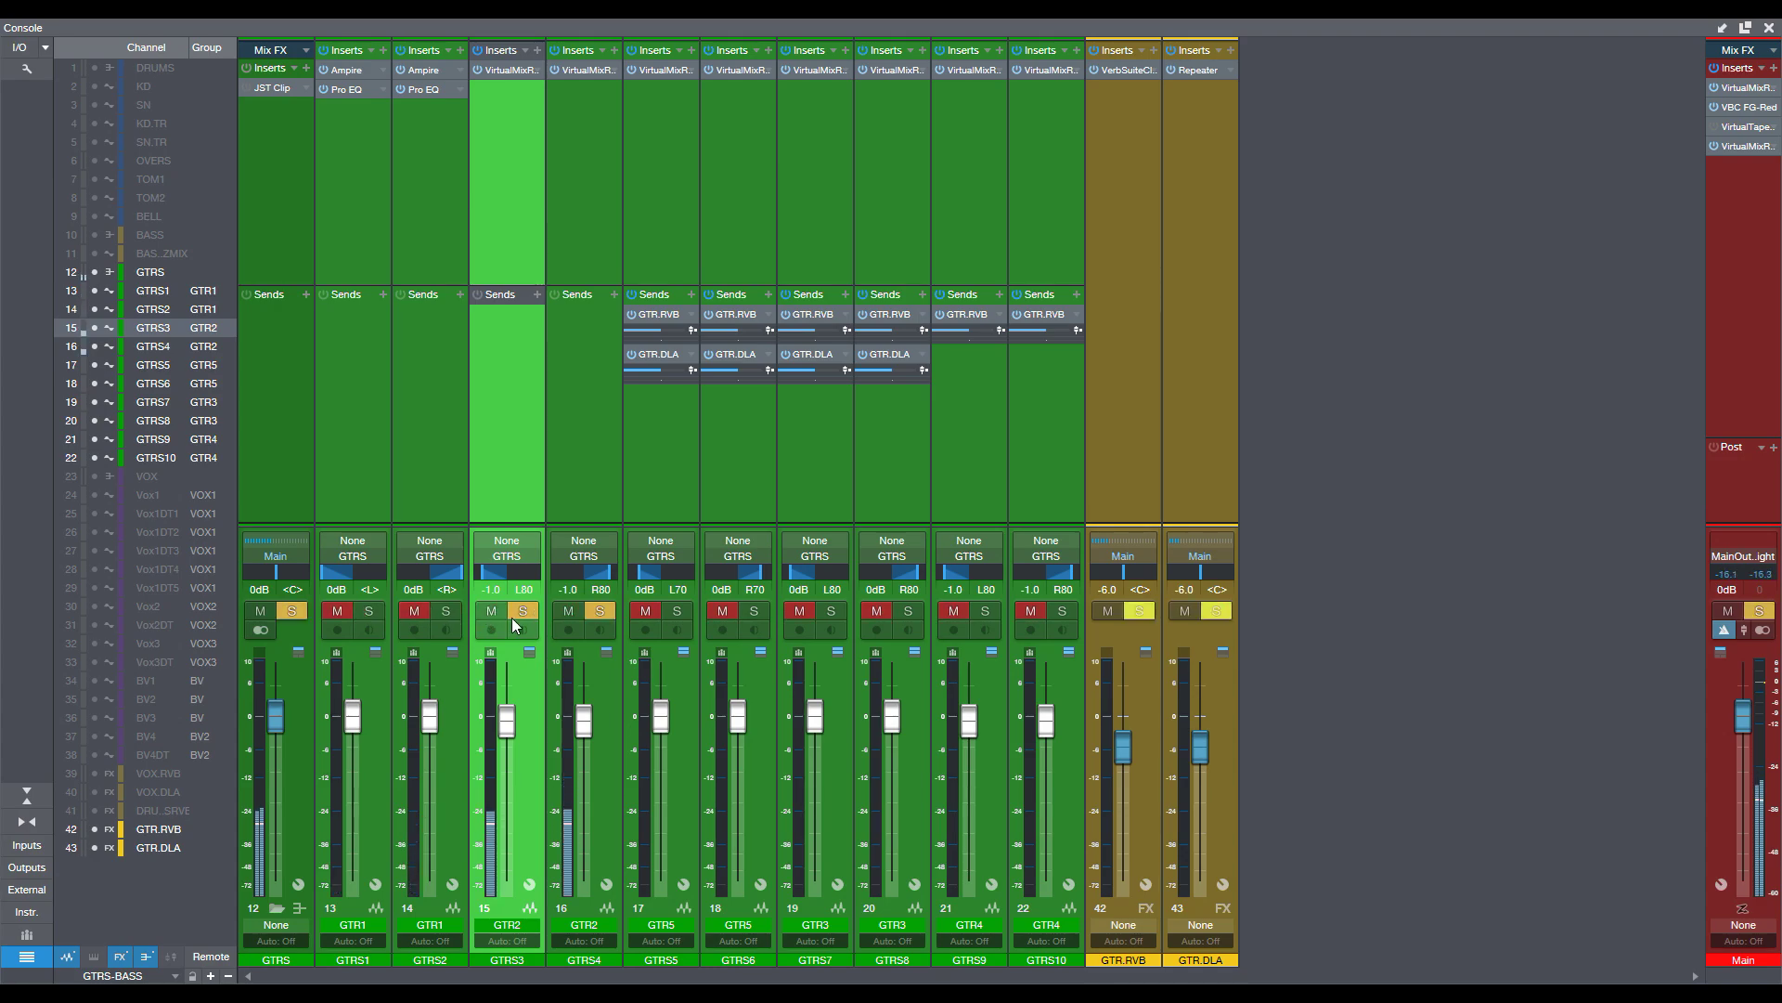
pyautogui.press('space')
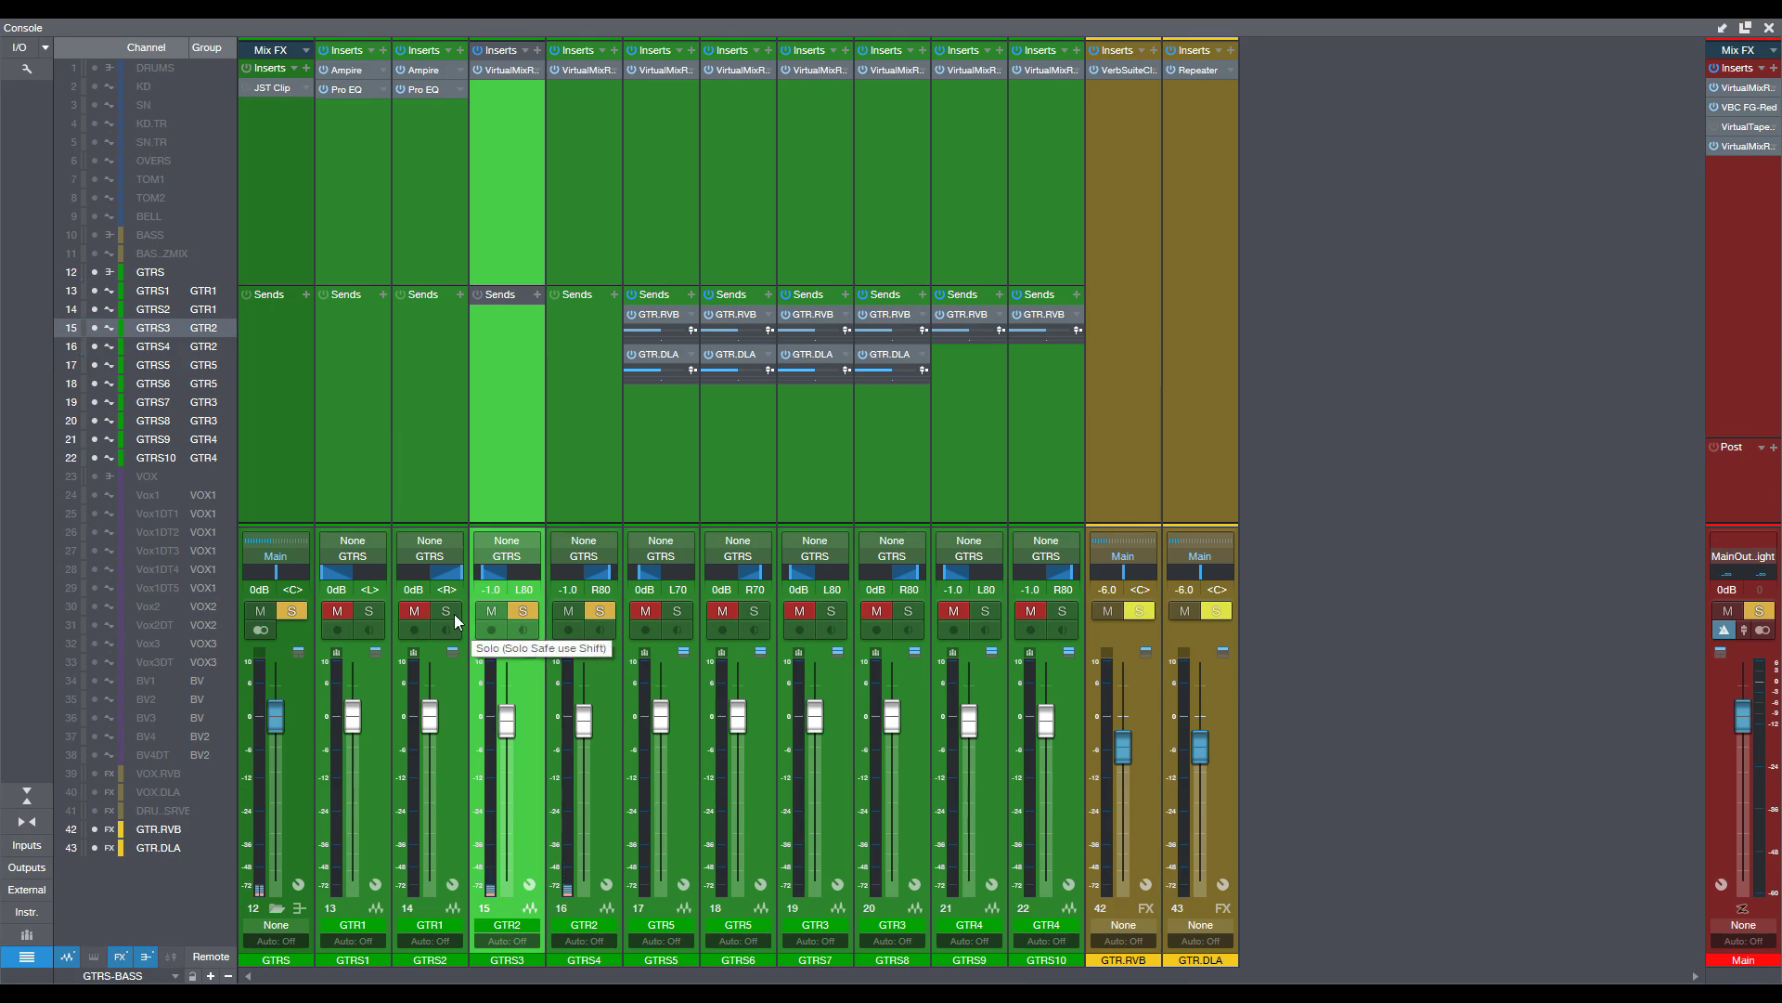
# Play GTRS1 through GTRS4 soloed together, and clear all solos to hear the full mix.
pyautogui.click(446, 610)
pyautogui.press('space')
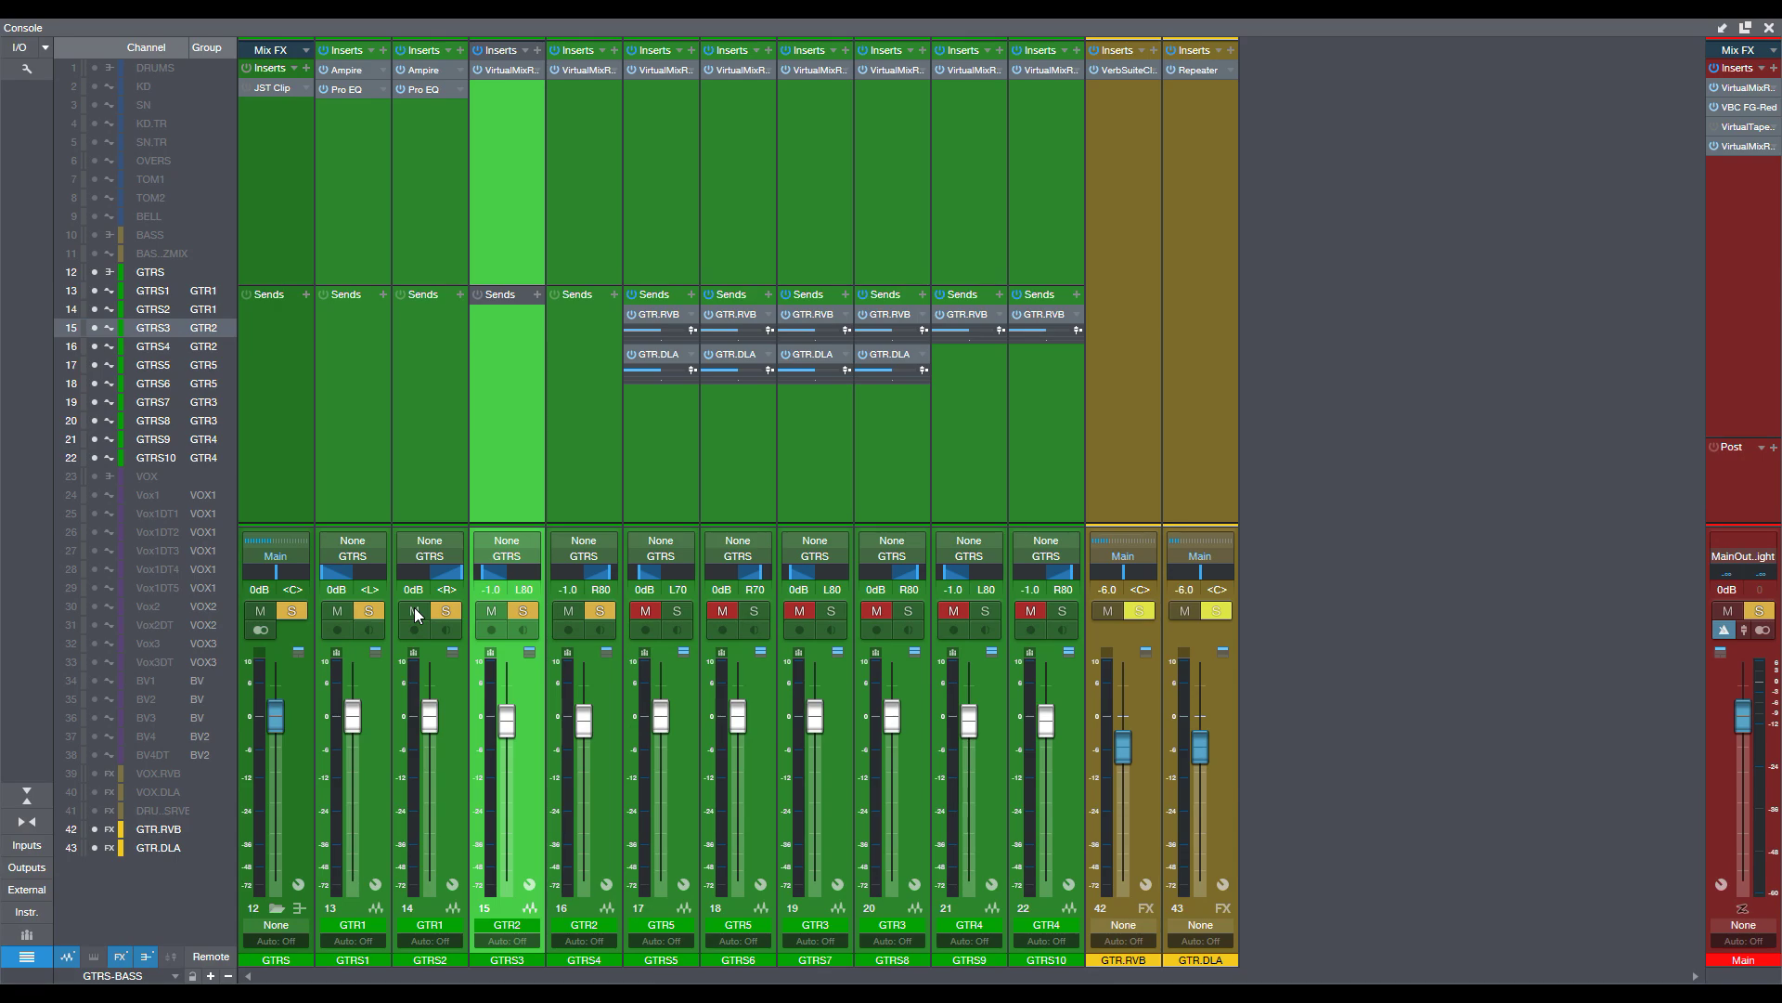
pyautogui.click(414, 610)
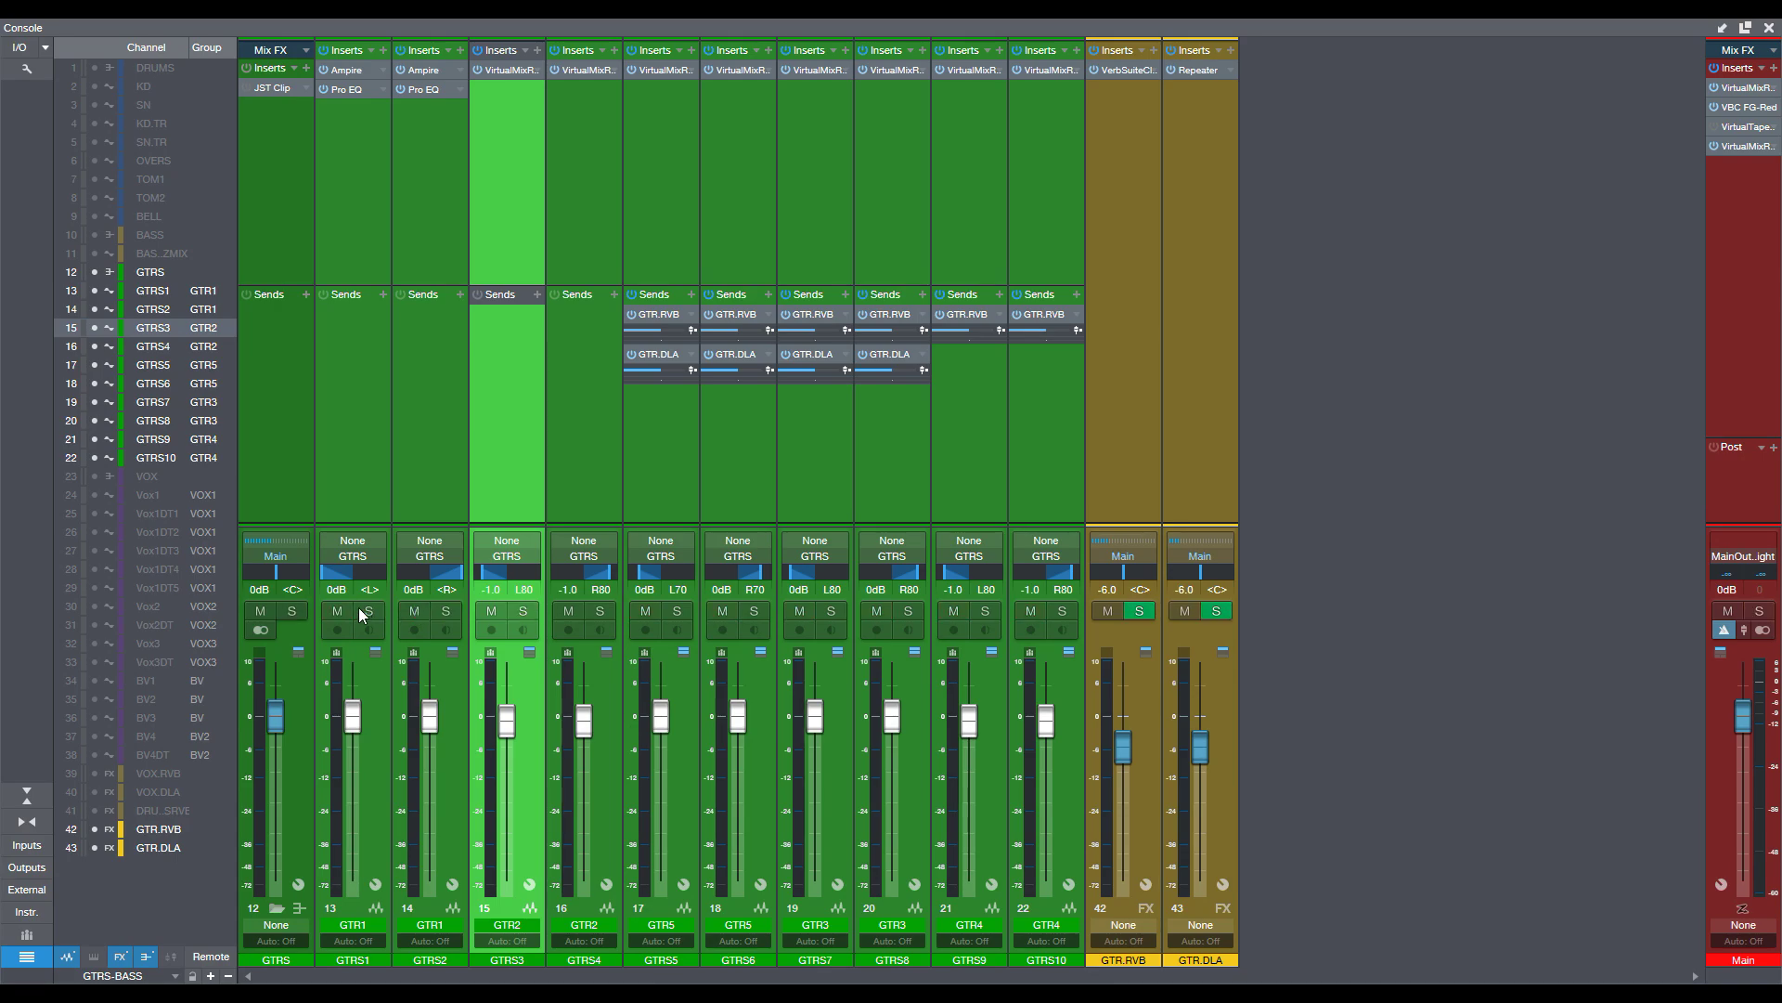
pyautogui.press('space')
pyautogui.click(425, 492)
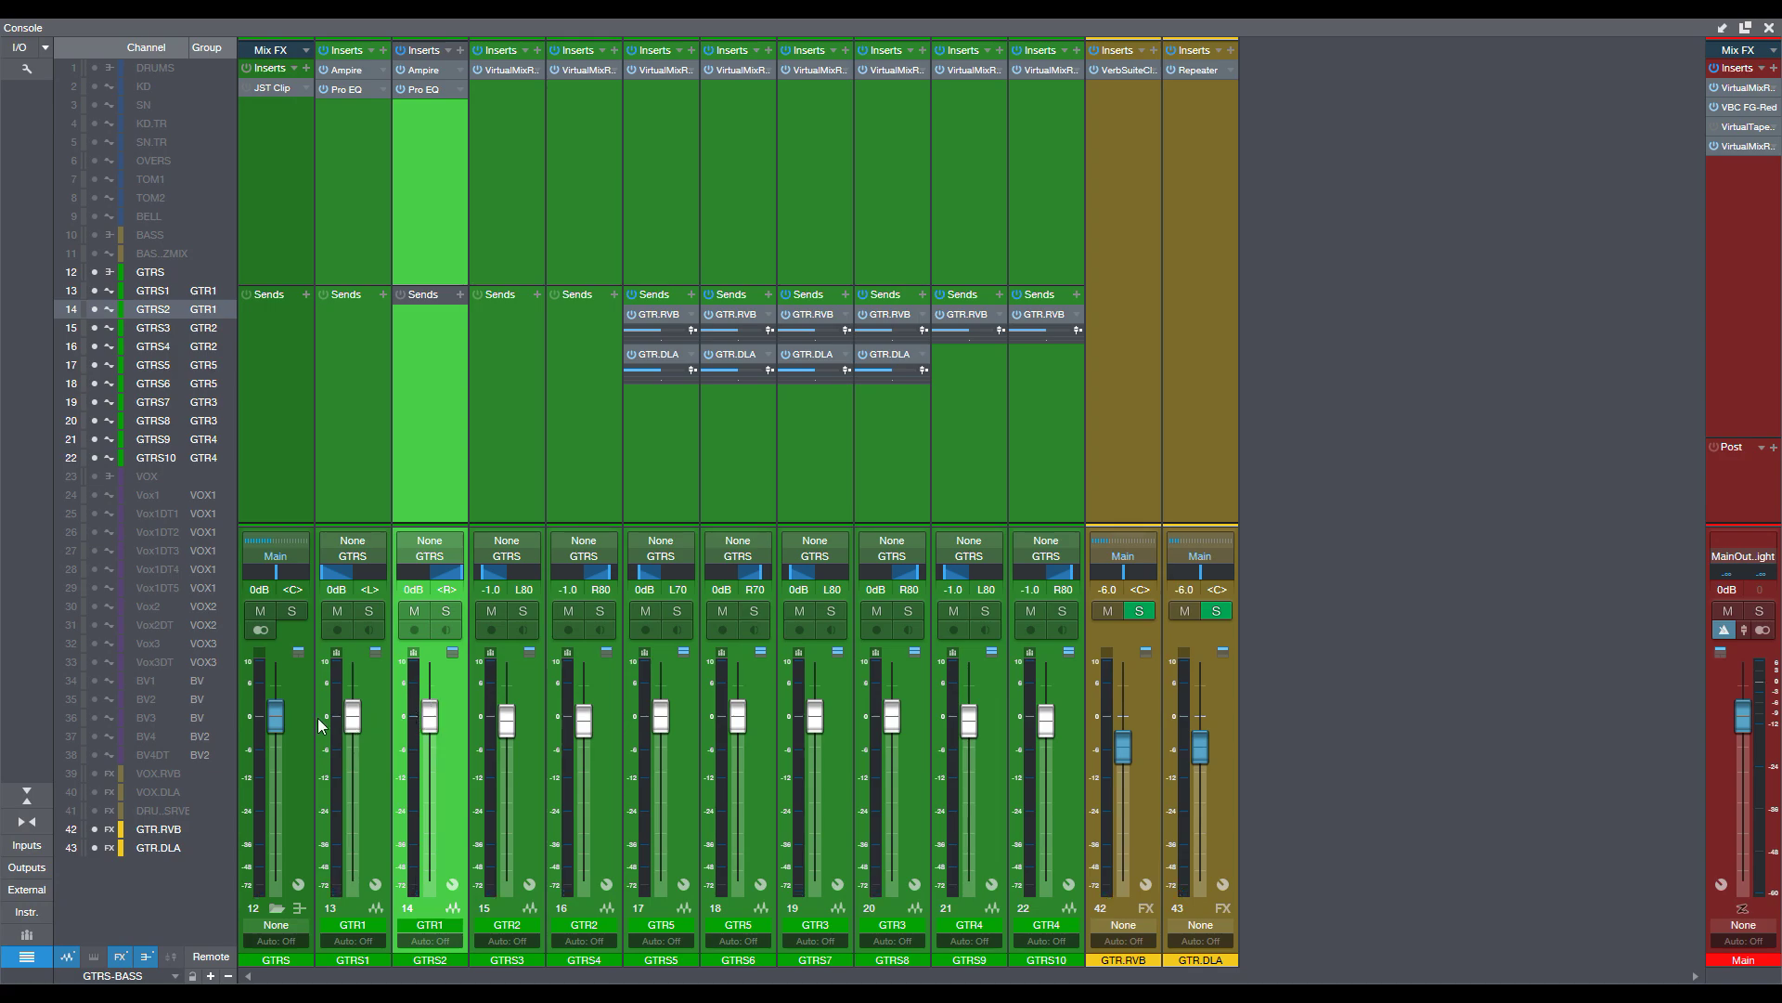
pyautogui.click(368, 432)
pyautogui.click(397, 487)
pyautogui.moveTo(412, 717)
pyautogui.click(1755, 485)
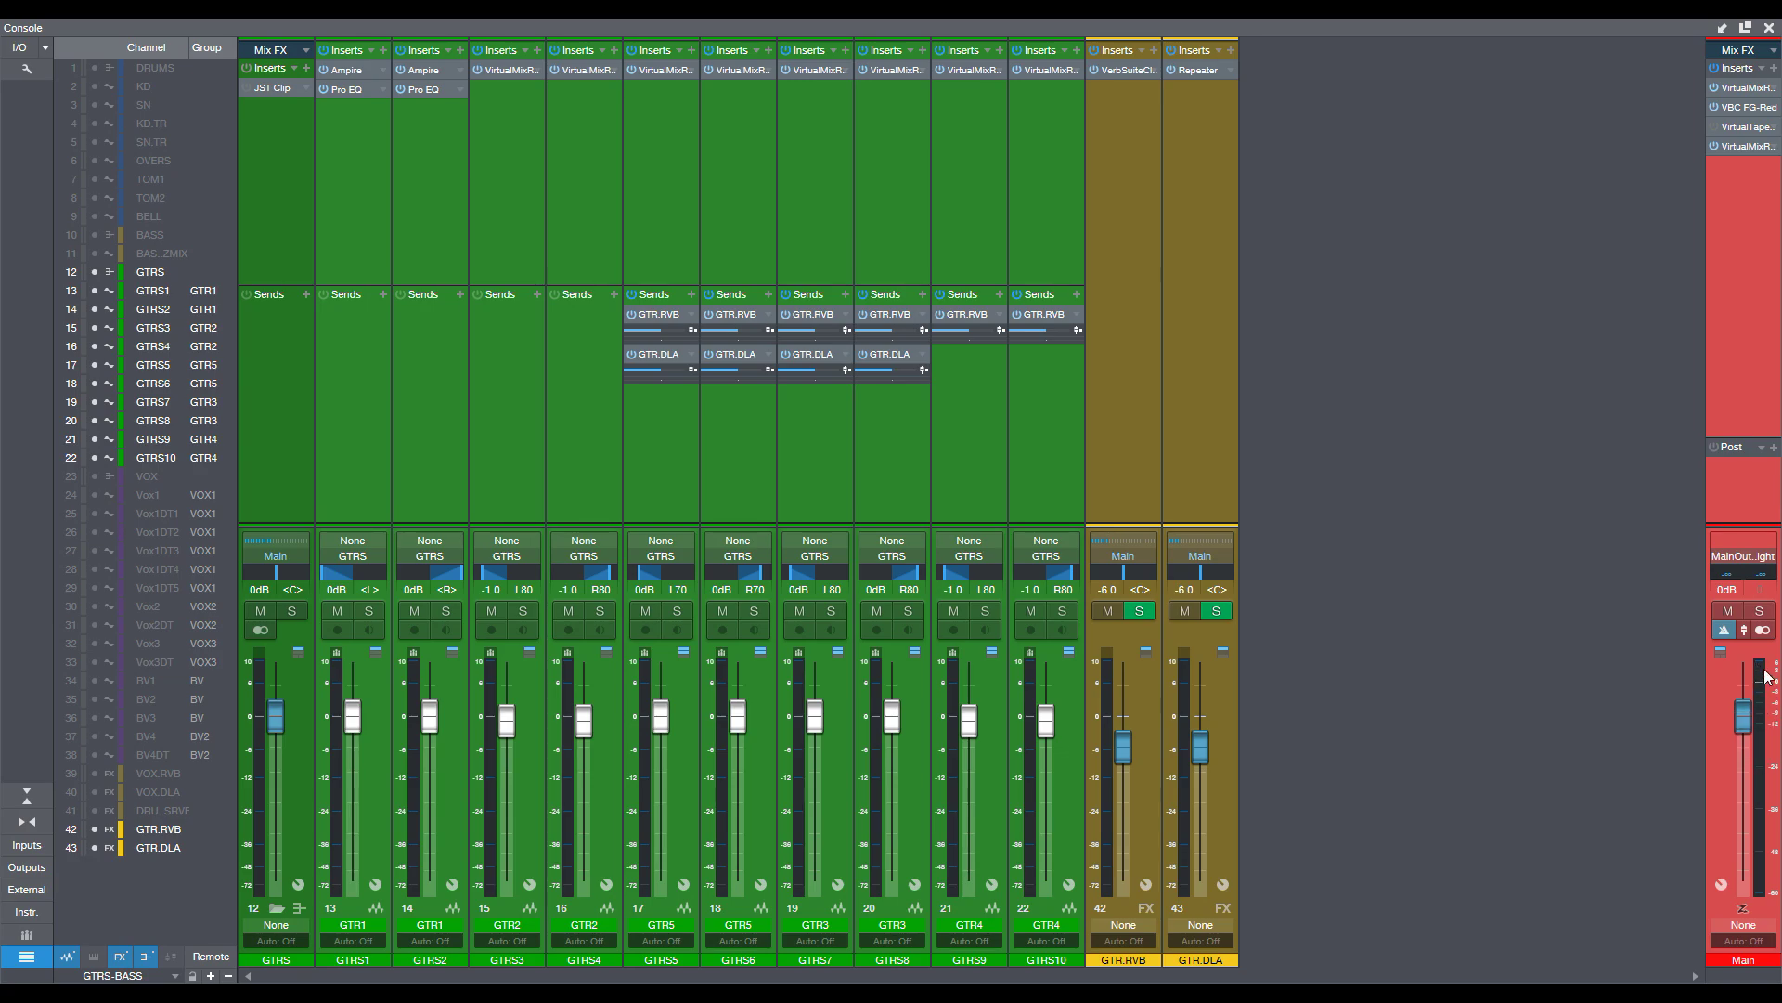
pyautogui.click(426, 435)
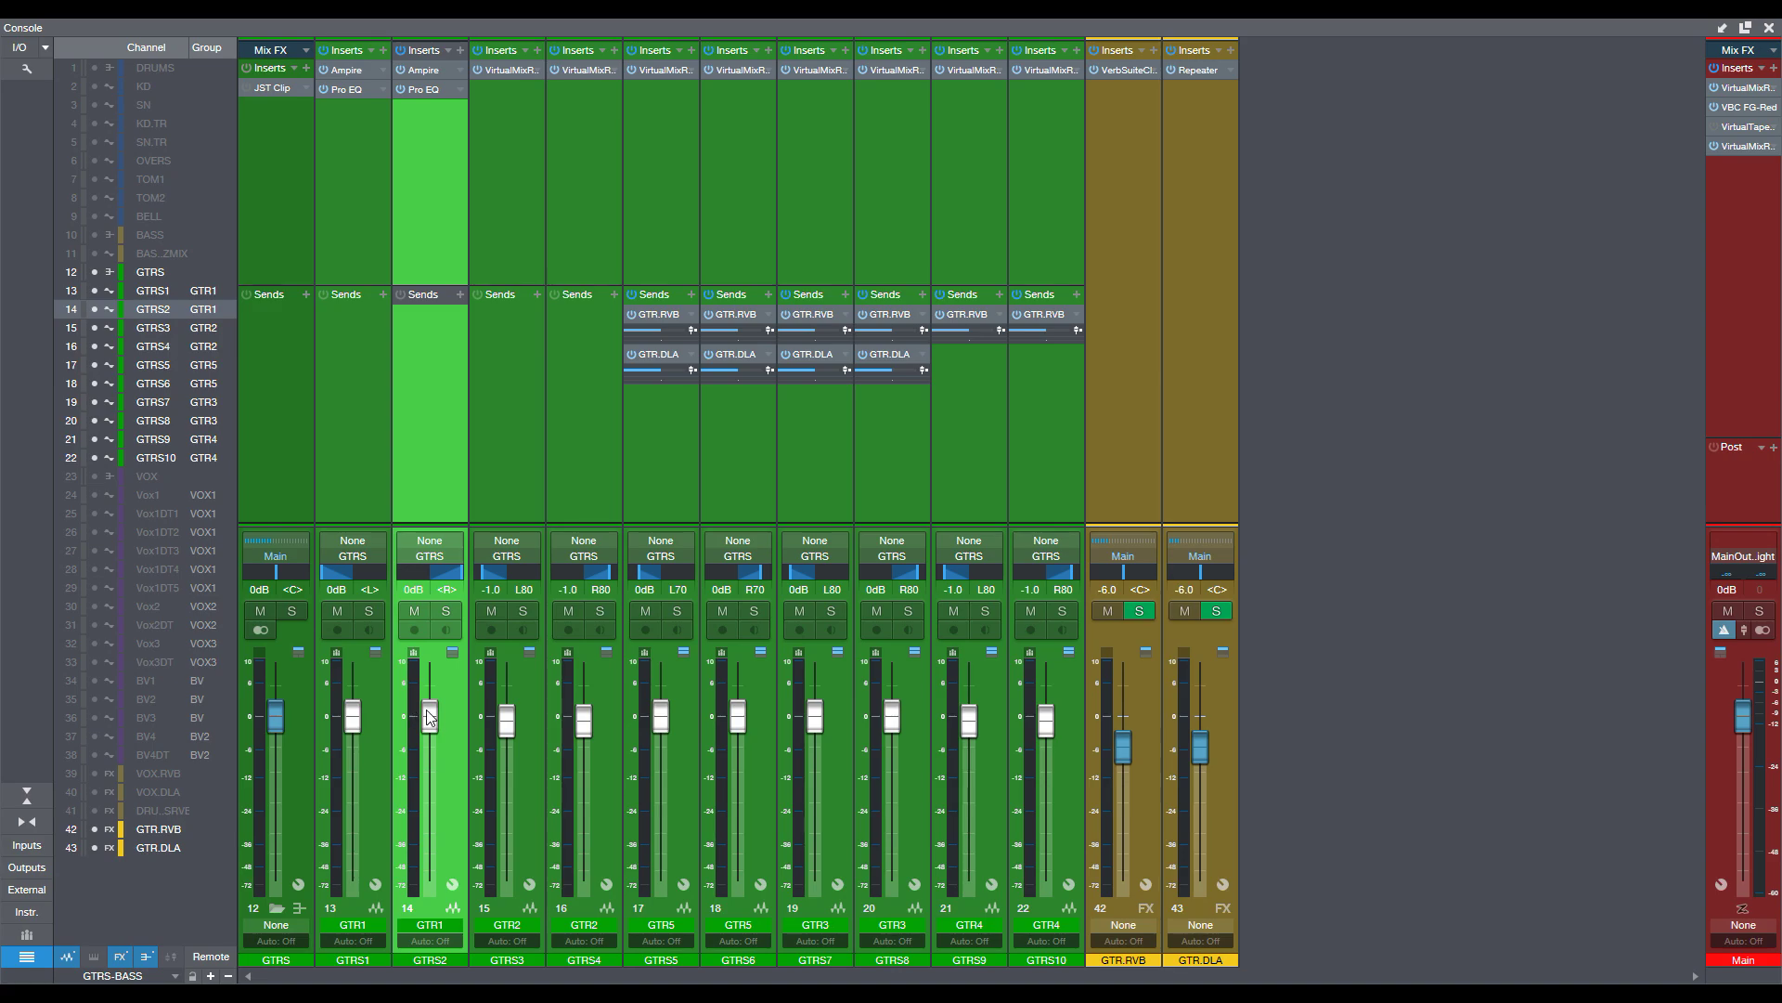
pyautogui.click(376, 469)
pyautogui.click(417, 470)
pyautogui.click(376, 474)
pyautogui.click(419, 477)
pyautogui.click(373, 479)
pyautogui.click(415, 481)
# Examine the Ampire amp and cabinet settings on GTRS2 and close its insert window.
pyautogui.click(418, 70)
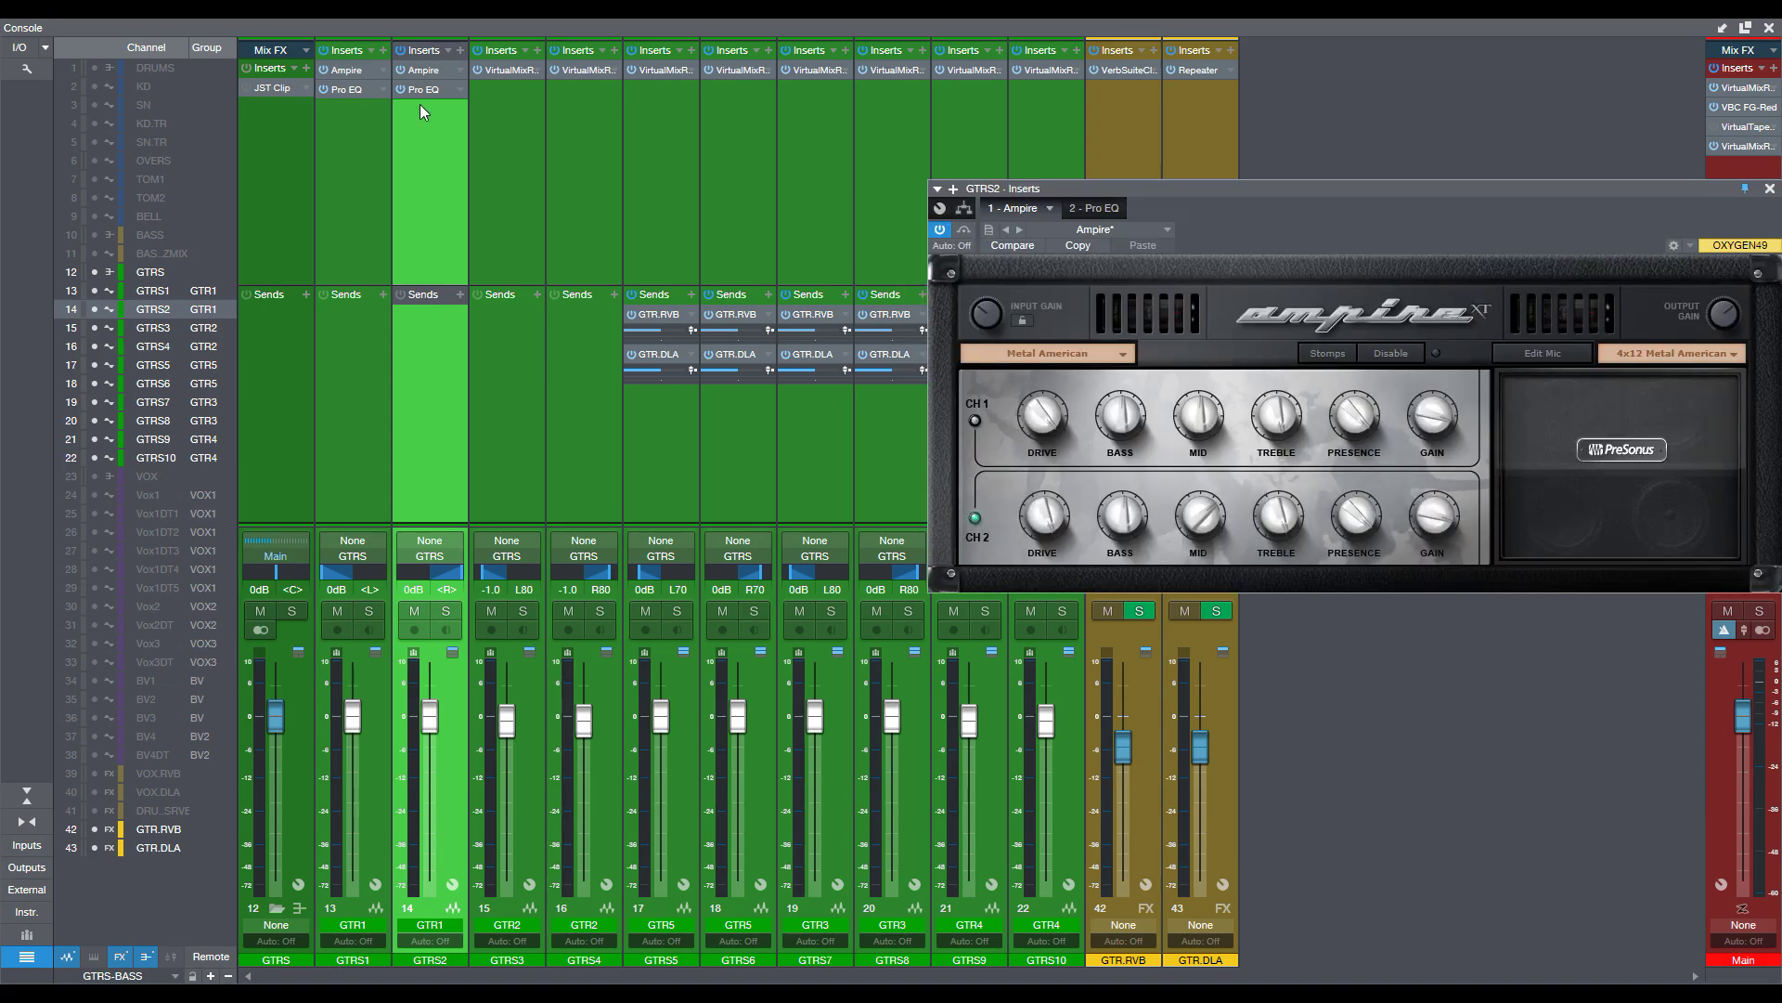
pyautogui.moveTo(1187, 192); pyautogui.dragTo(876, 159)
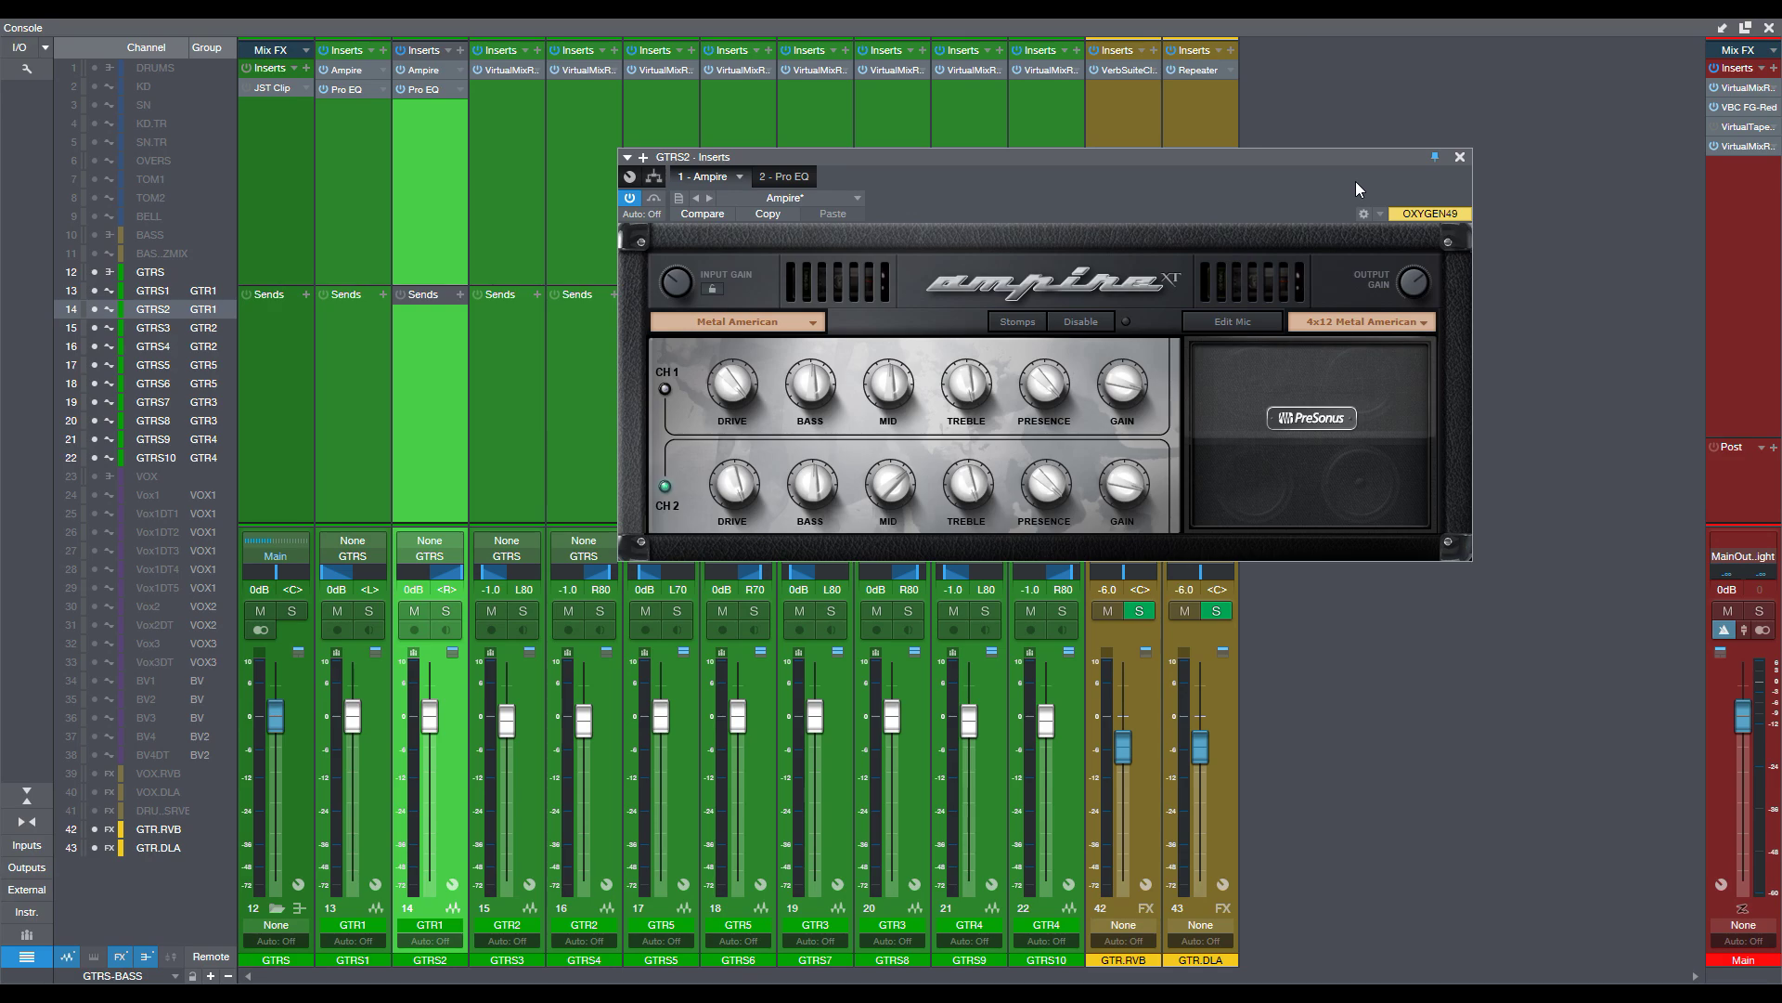
pyautogui.click(1459, 157)
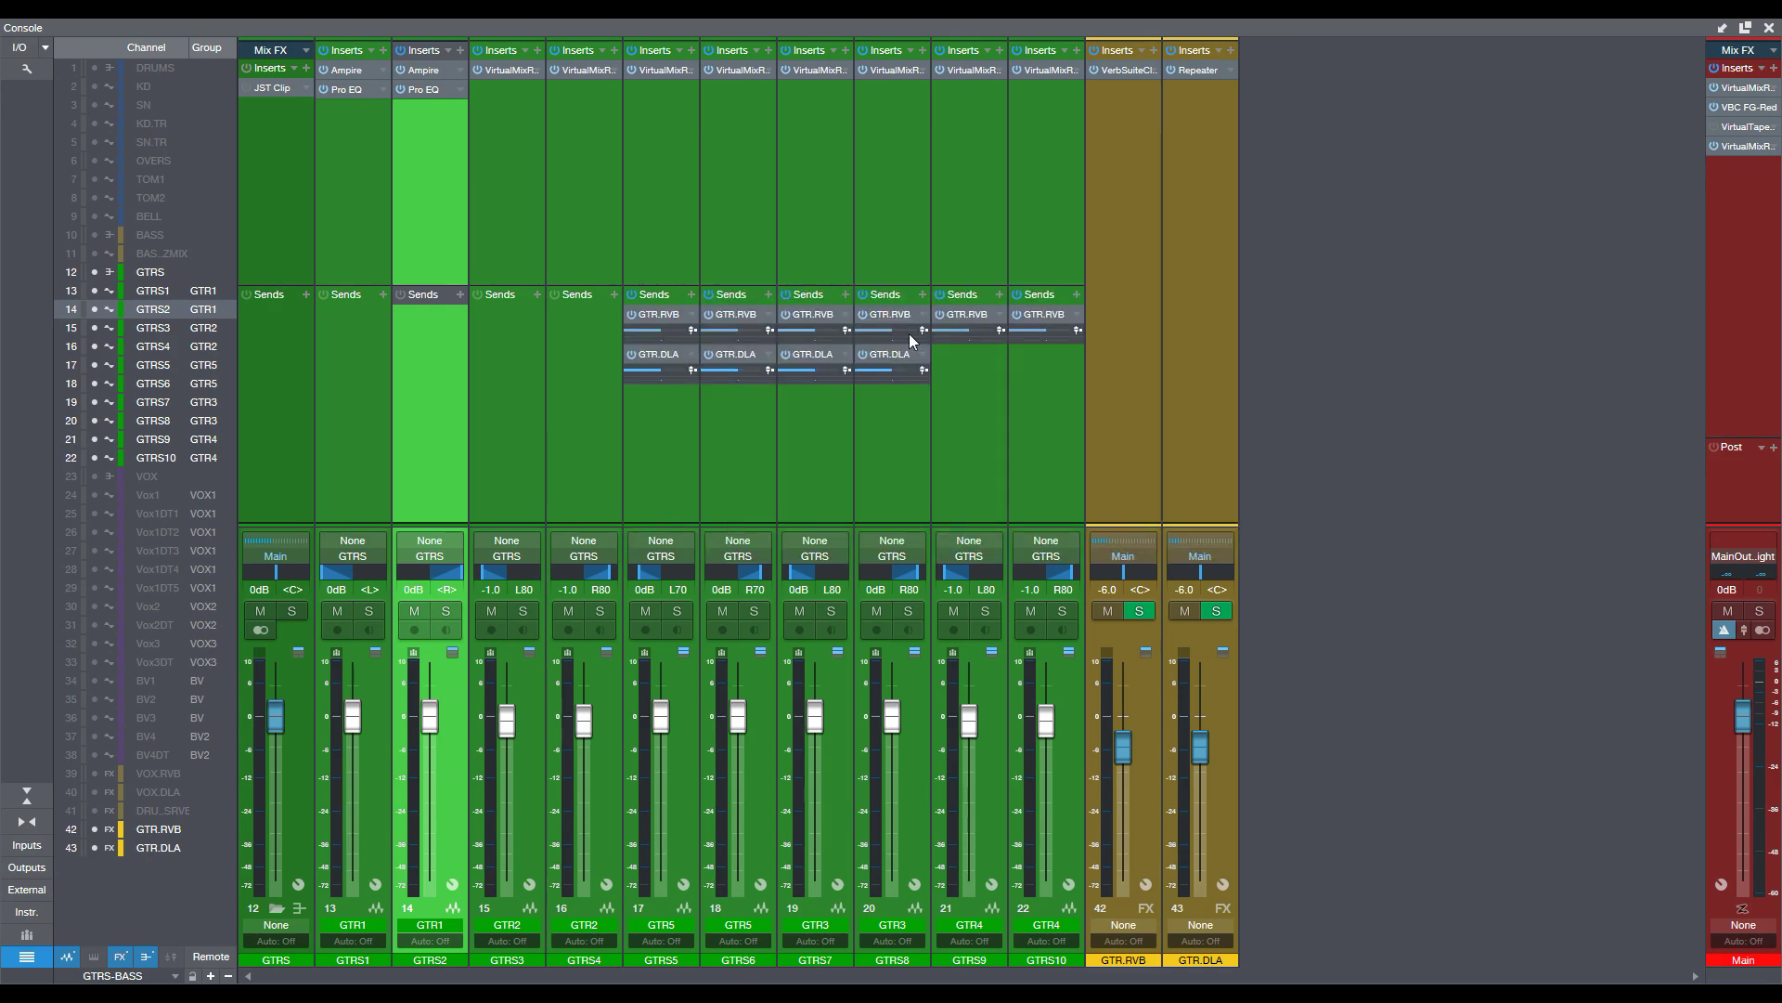
# Show the song arrangement in place of the console and reduce the track height to Small.
pyautogui.press('F3')
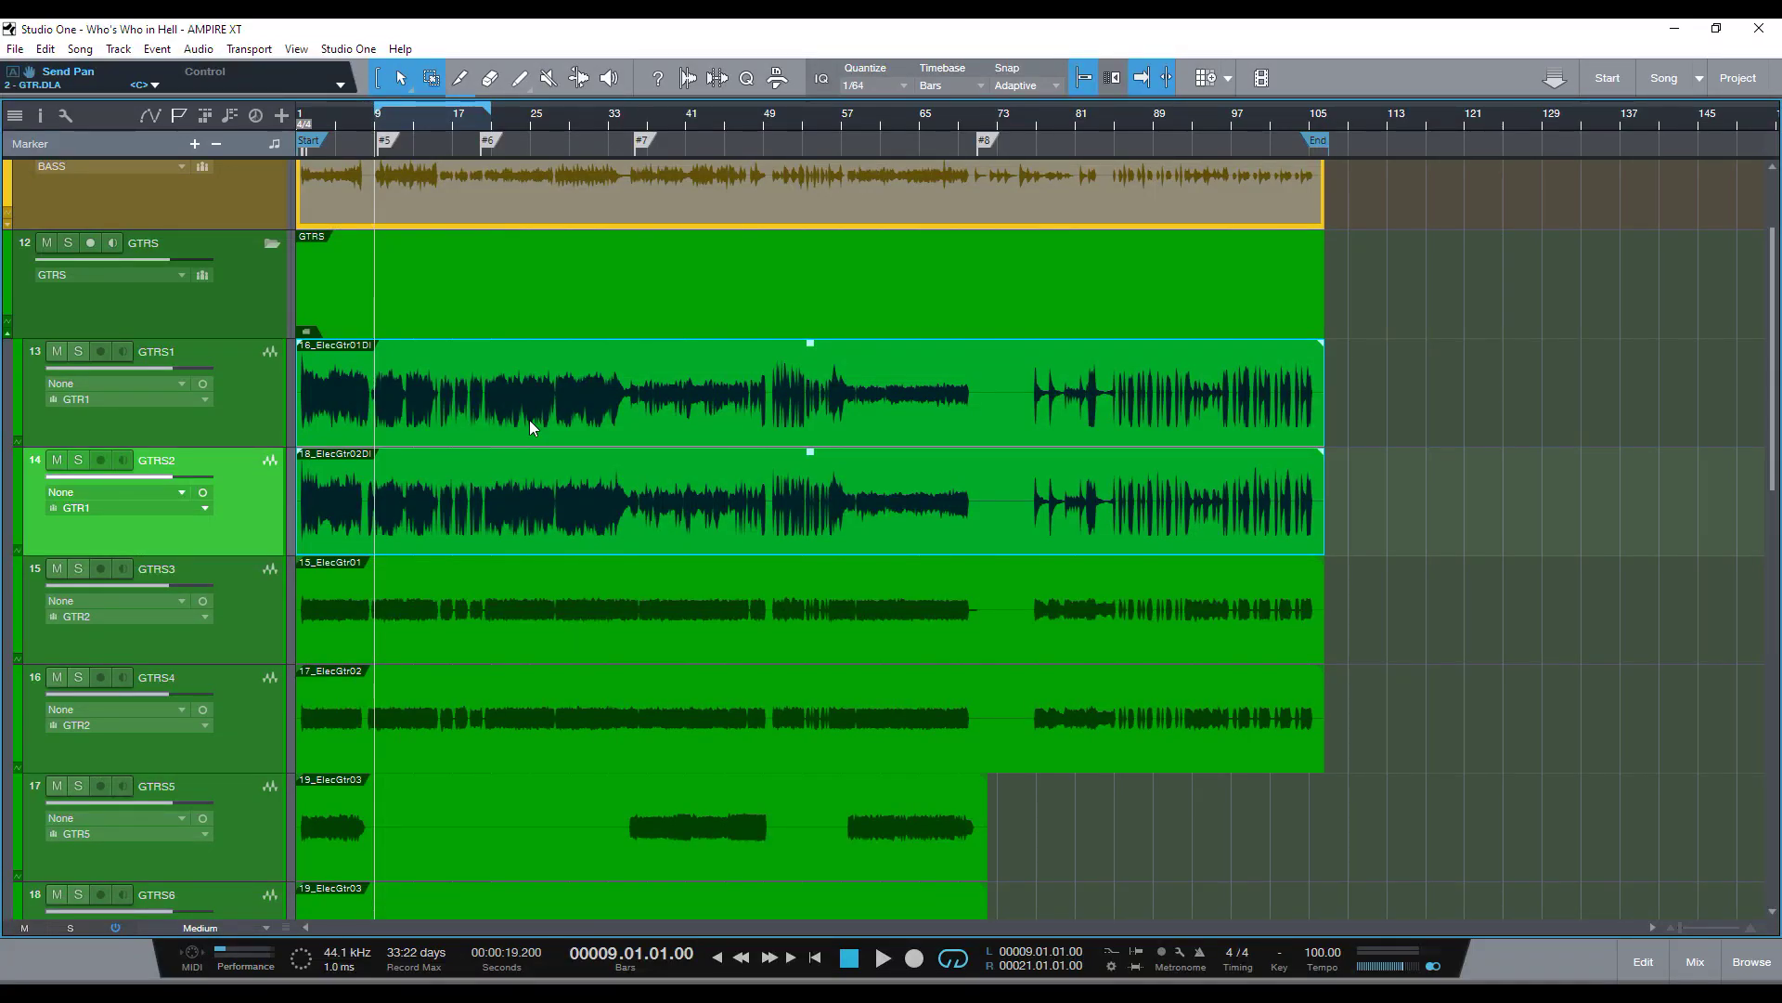
pyautogui.scroll(-3, 527, 420)
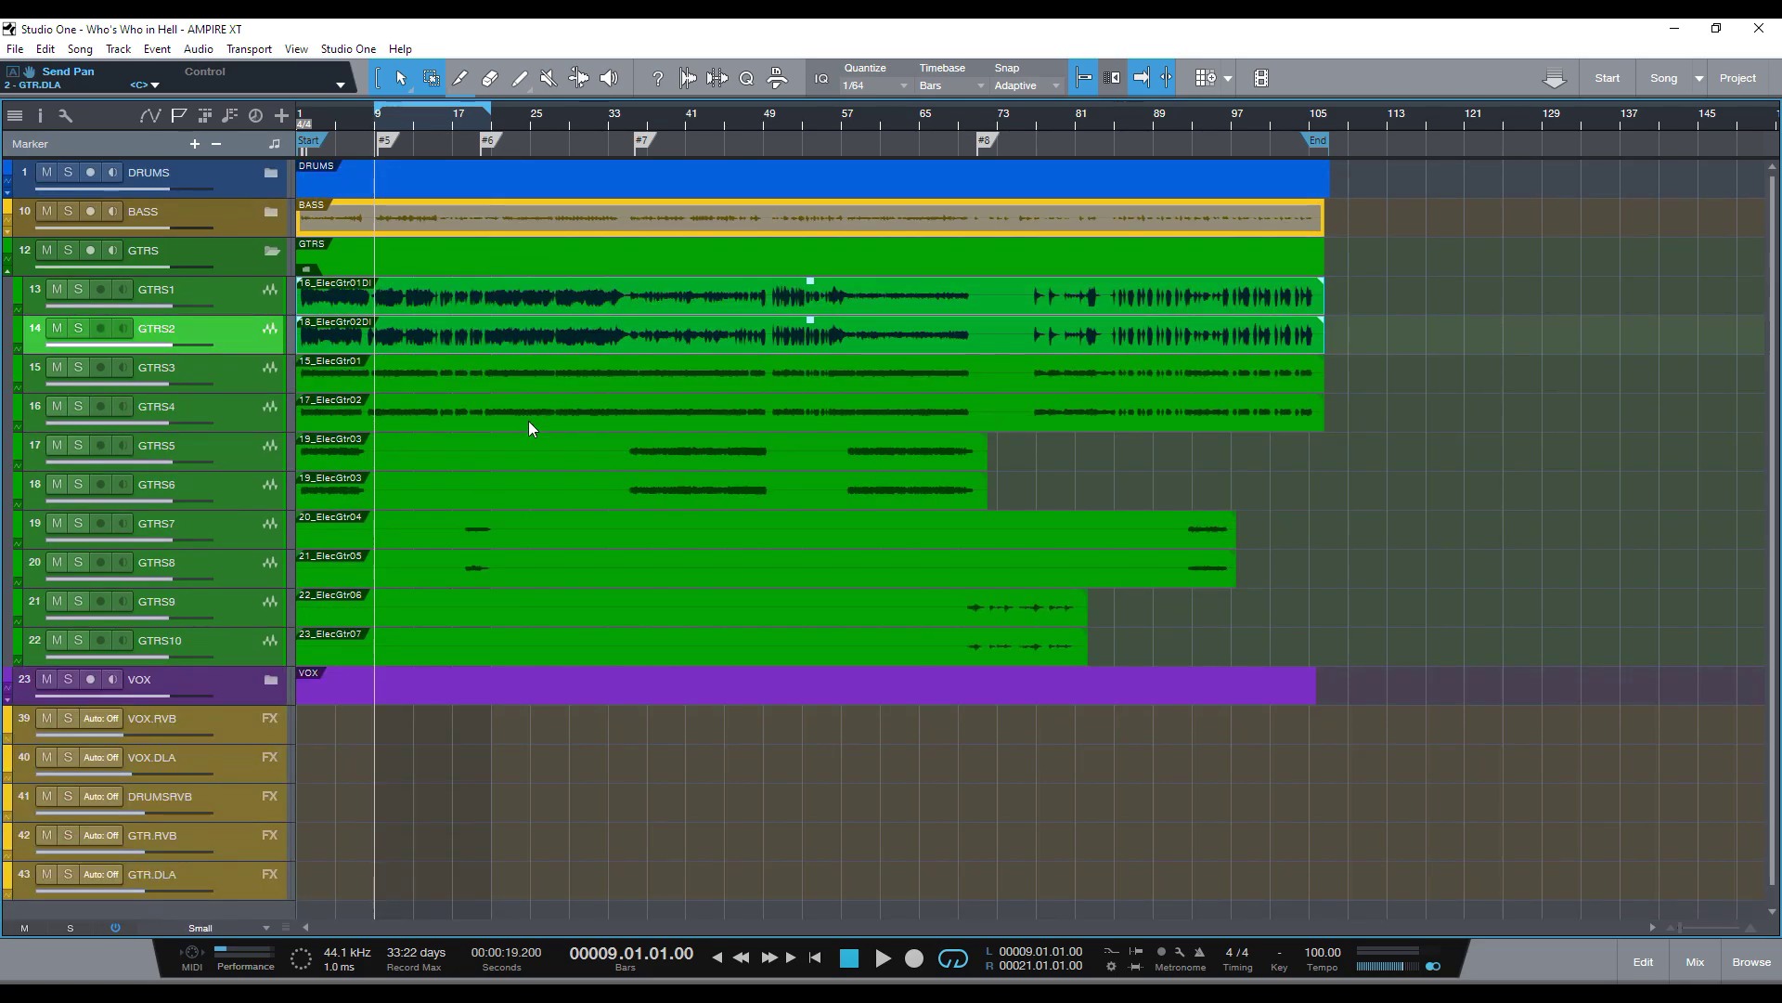